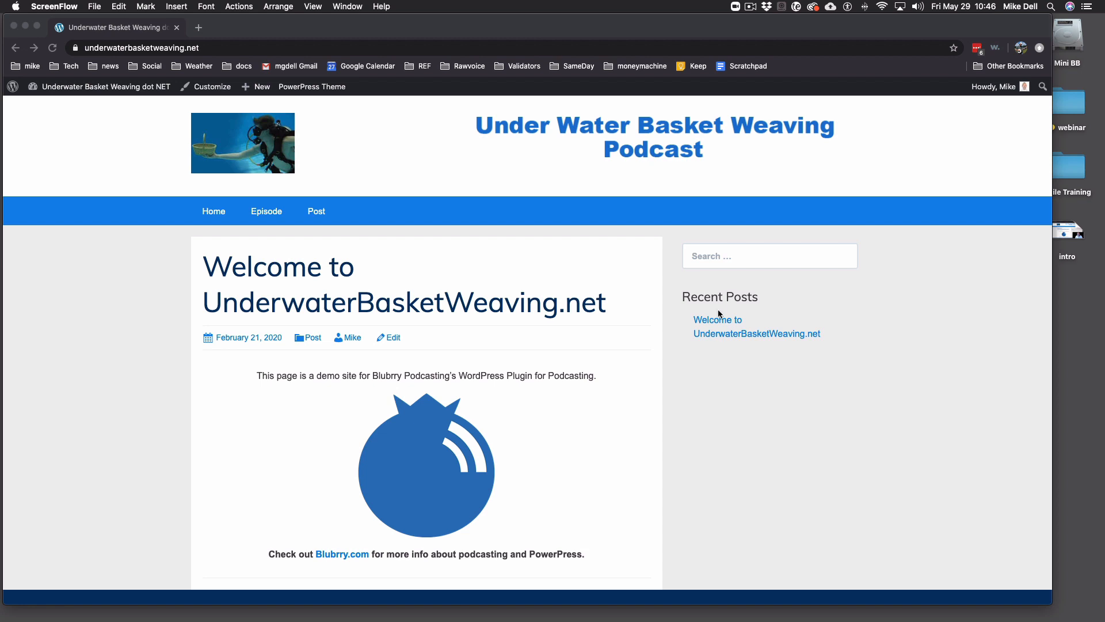
- Go from the public site to the Dashboard, then to Plugins > Add New
{"action": "left_click", "coordinate": [77, 87]}
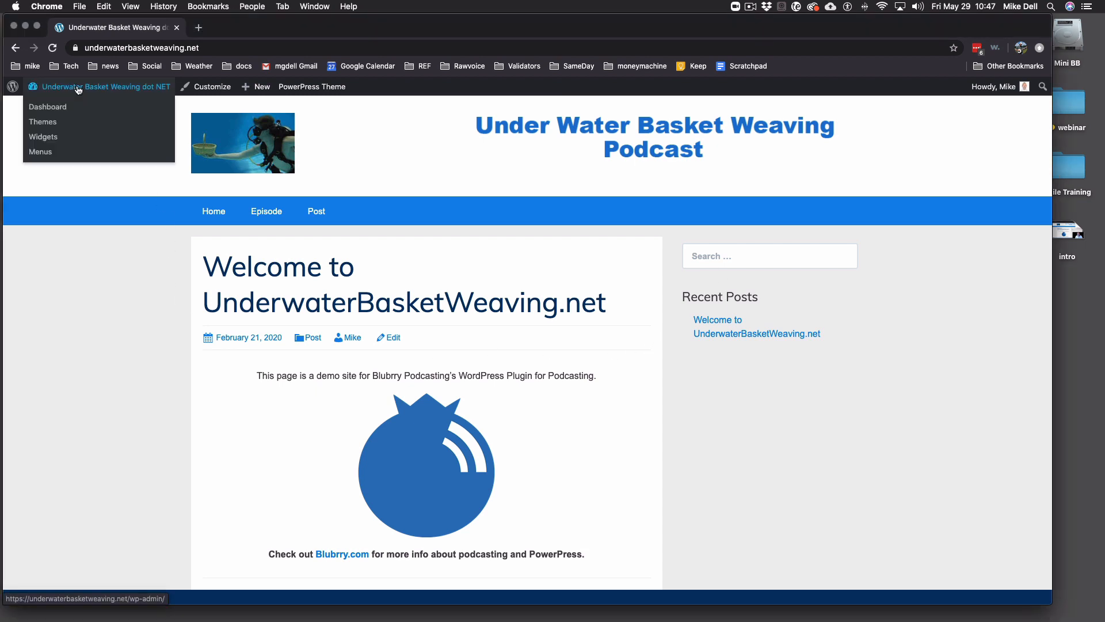
{"action": "left_click", "coordinate": [45, 107]}
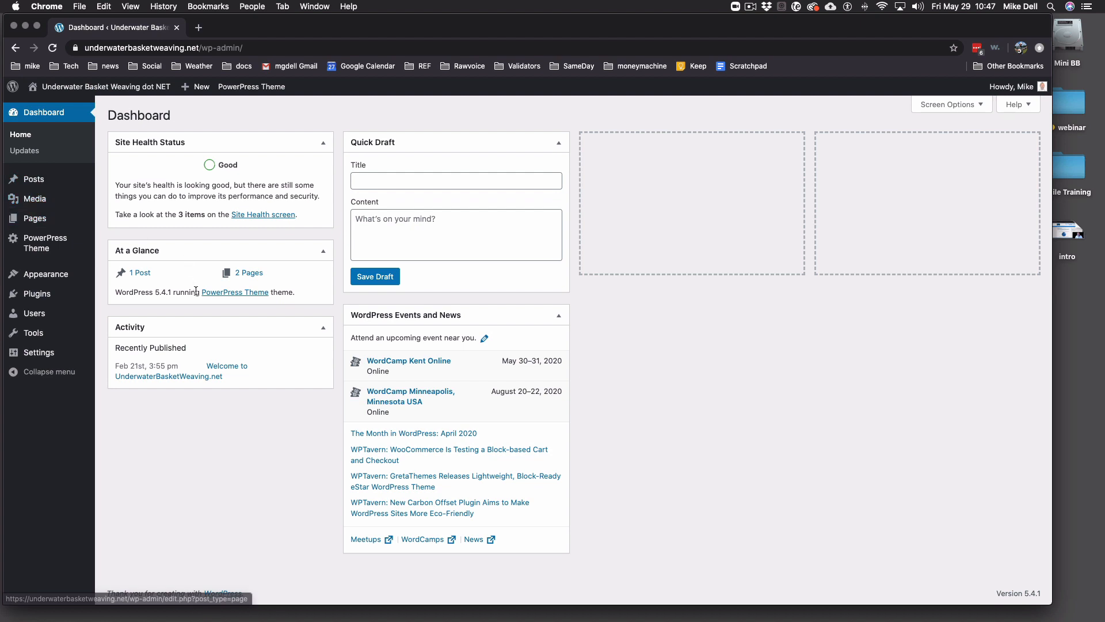
{"action": "left_click", "coordinate": [41, 295]}
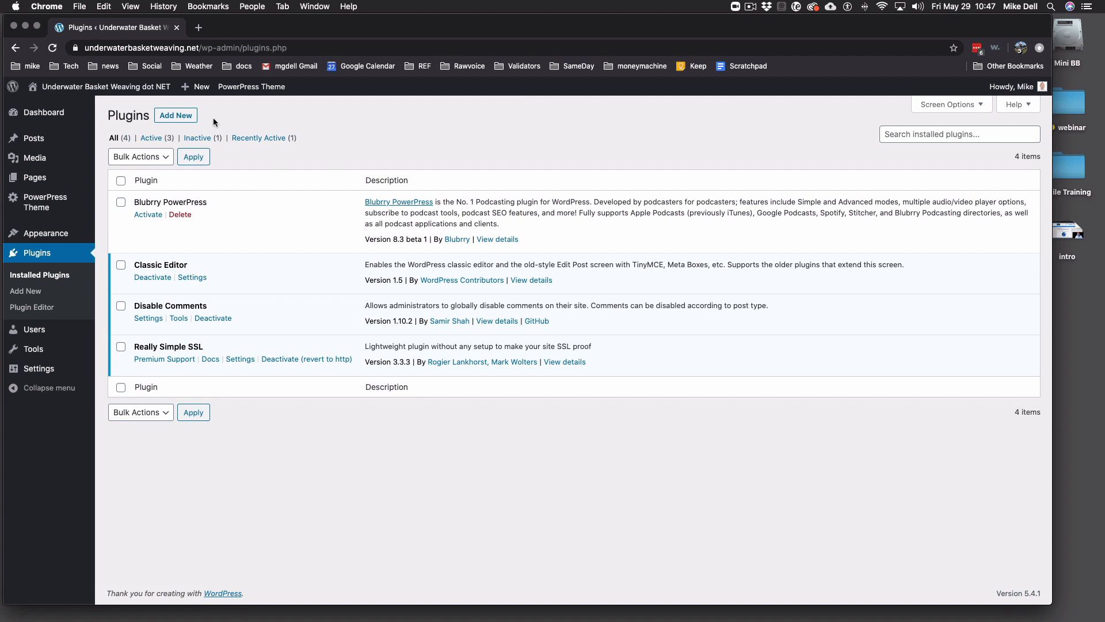
{"action": "left_click", "coordinate": [176, 115]}
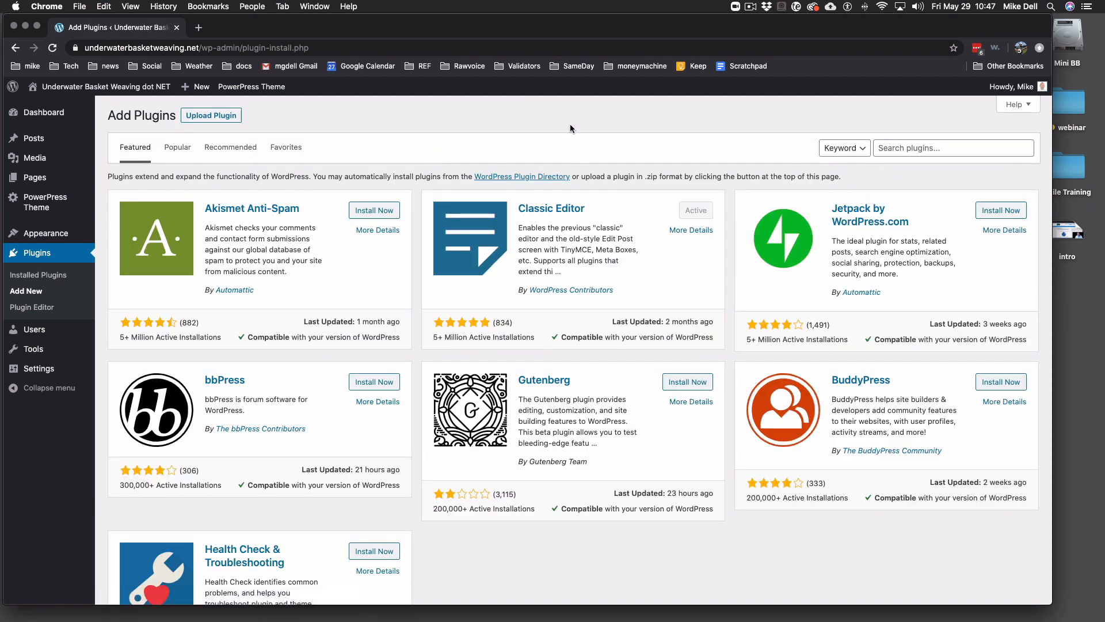
- Search plugins for PowerPress, return to Installed Plugins, and activate Blubrry PowerPress
{"action": "left_click", "coordinate": [916, 147]}
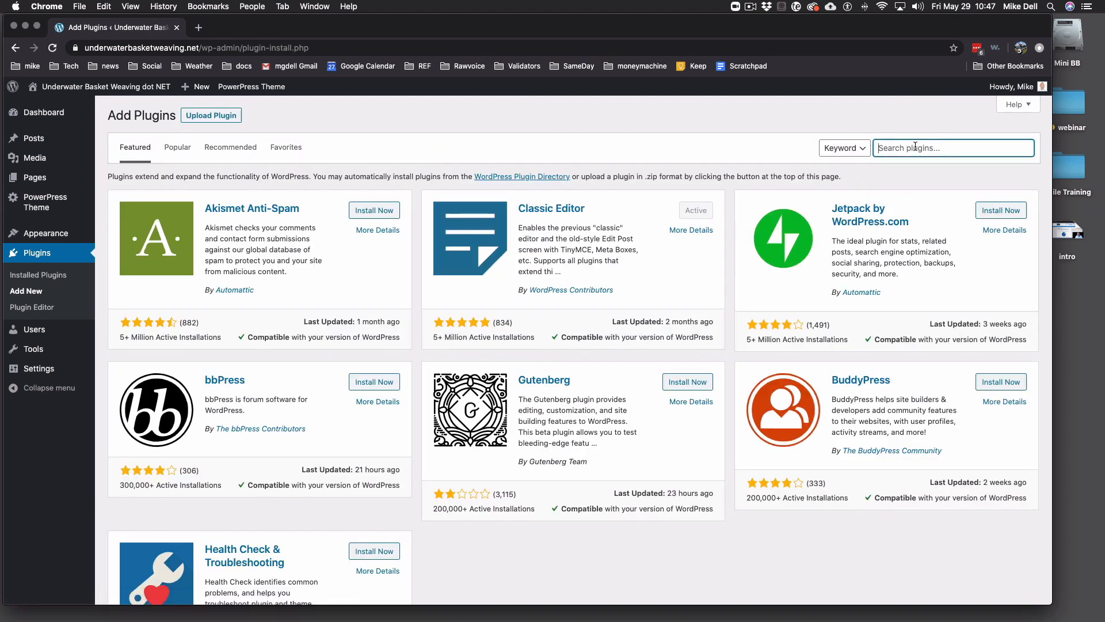
{"action": "type", "text": "PowerPress"}
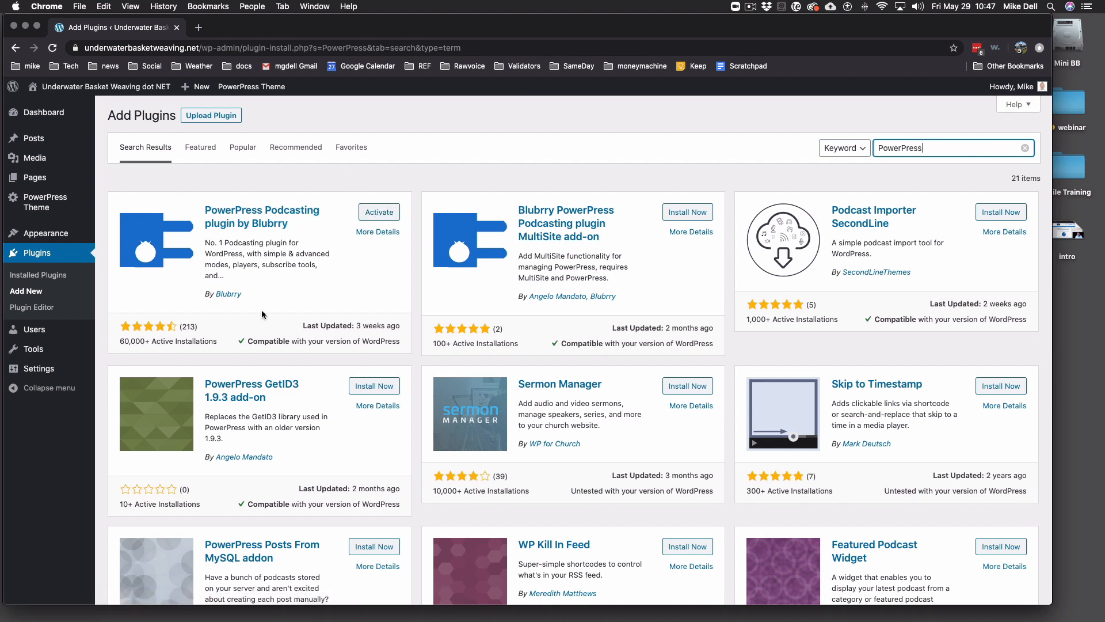
{"action": "left_click", "coordinate": [46, 257]}
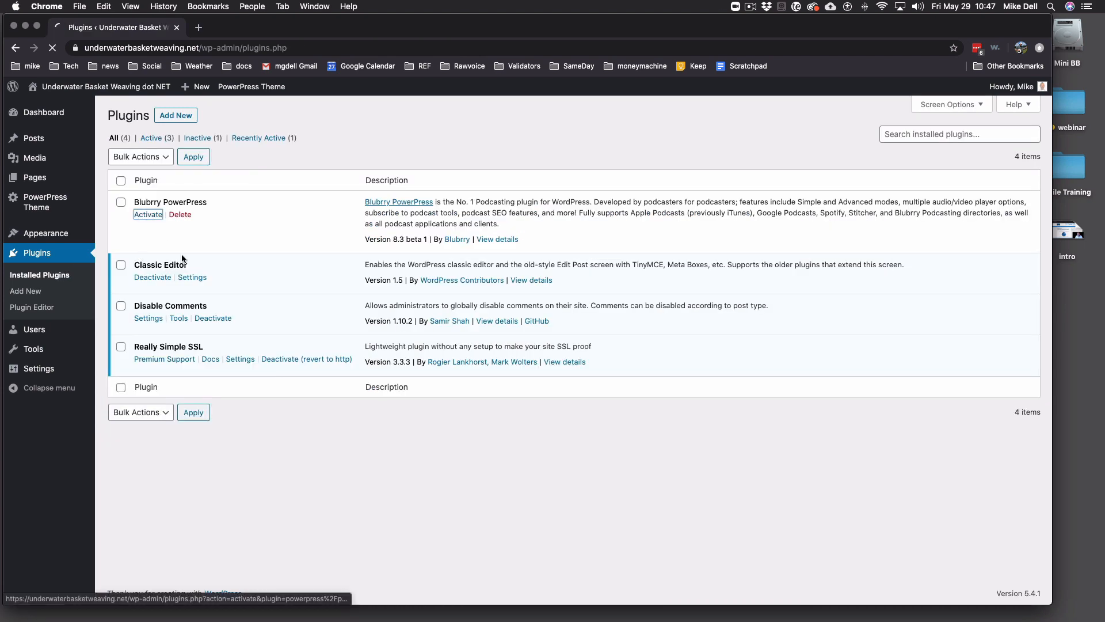
{"action": "left_click", "coordinate": [149, 214]}
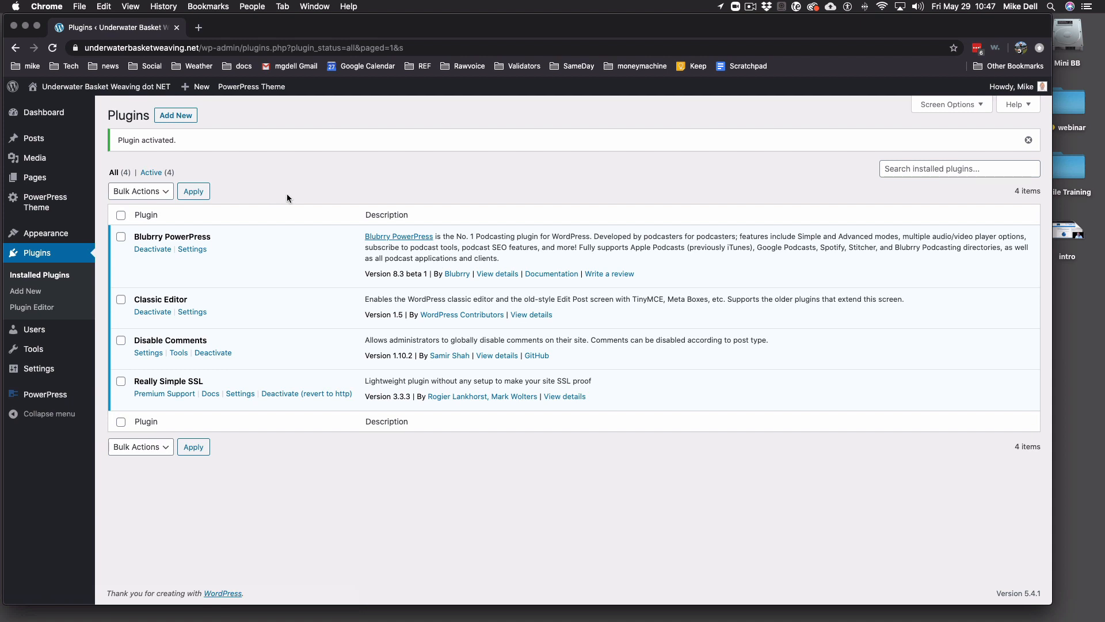
- Launch the PowerPress Get Started wizard and answer No to 'Have you started your podcast?'
{"action": "left_click", "coordinate": [32, 395]}
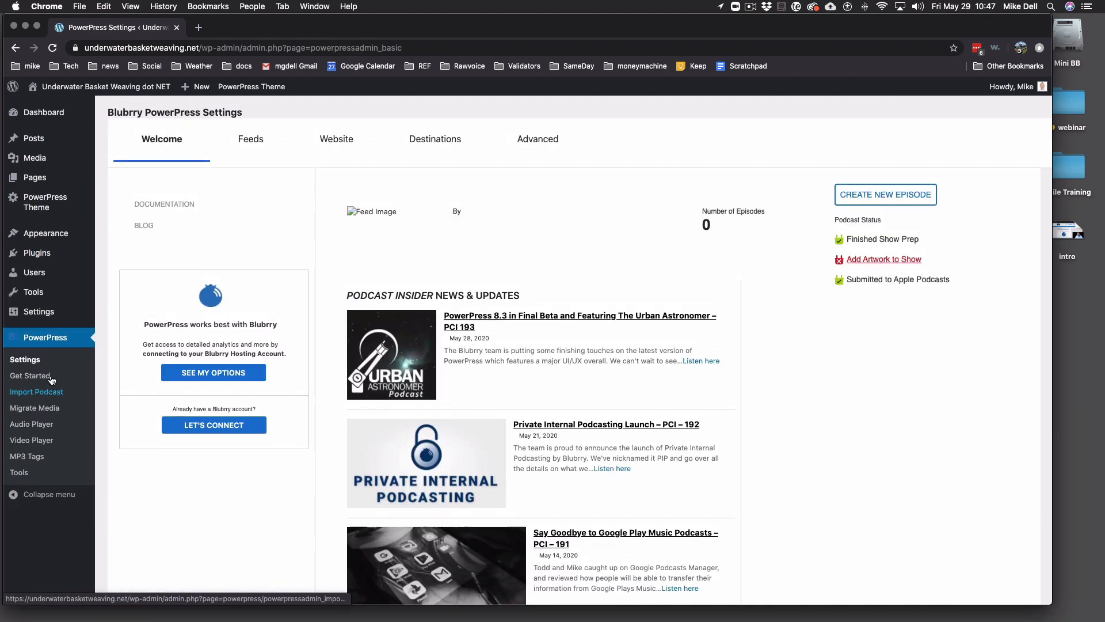
{"action": "left_click", "coordinate": [36, 378]}
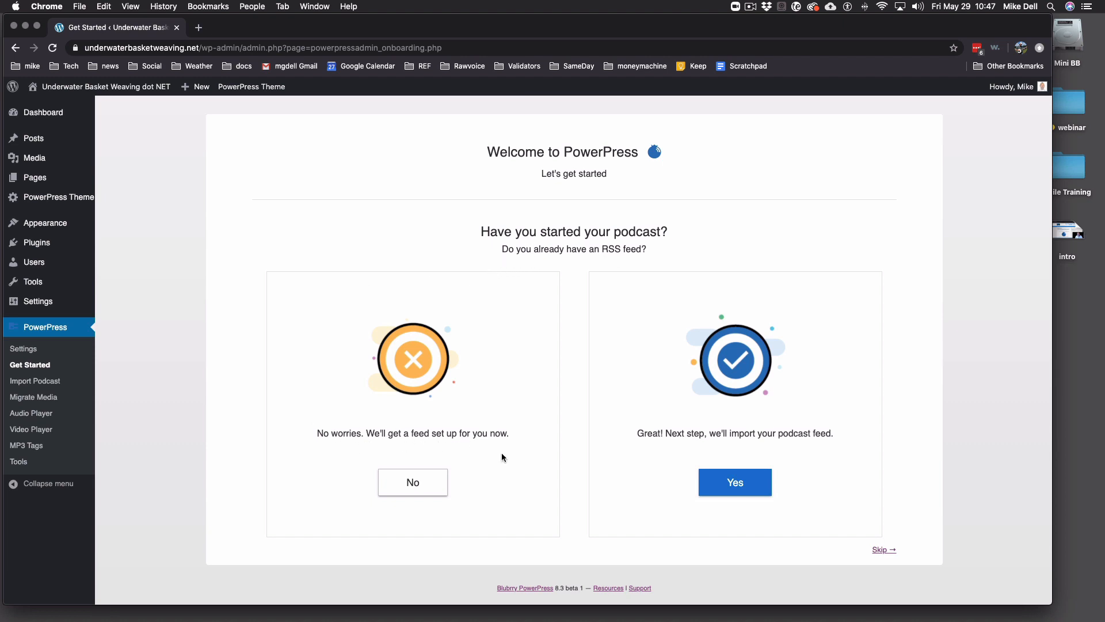
{"action": "left_click", "coordinate": [428, 474]}
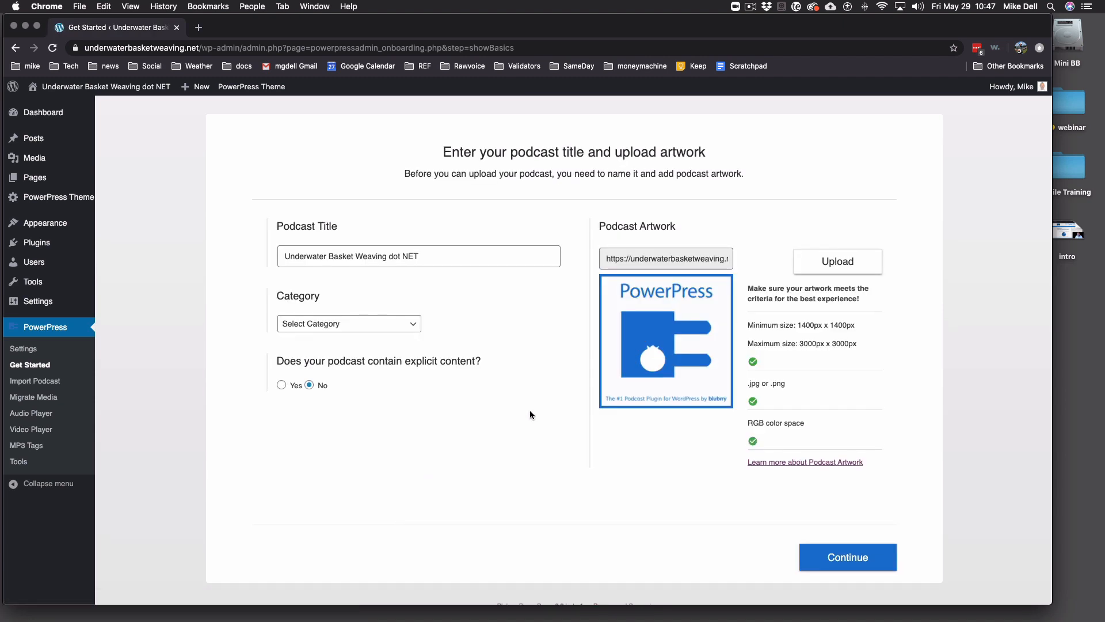
- Replace the podcast title with 'Underwater Basket Weaving Podcast'
{"action": "left_click", "coordinate": [425, 256]}
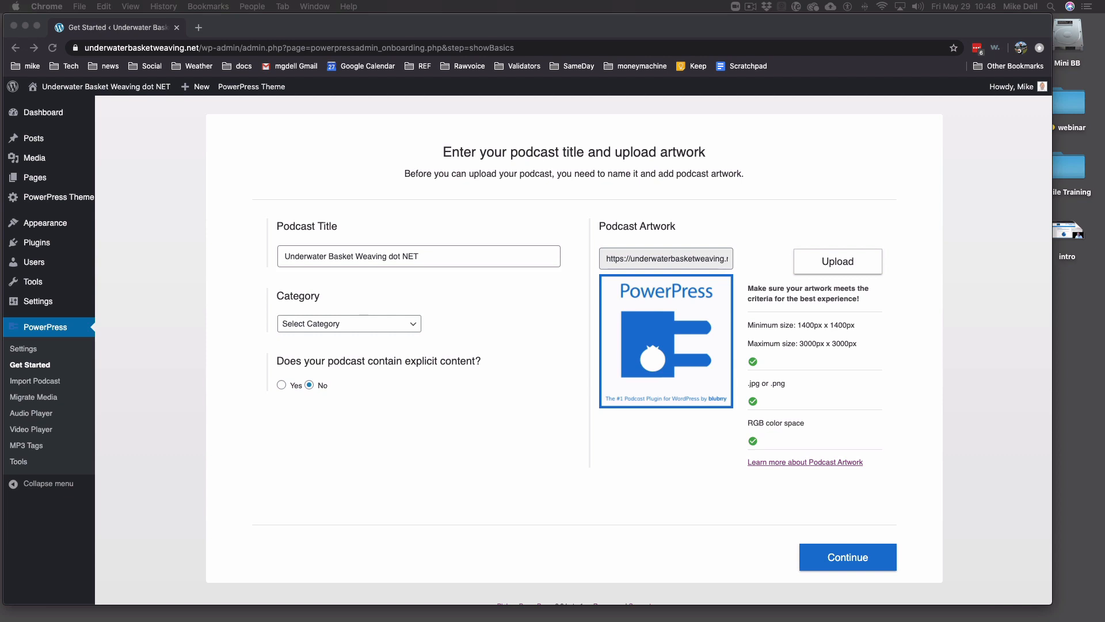
{"action": "triple_click", "coordinate": [433, 254]}
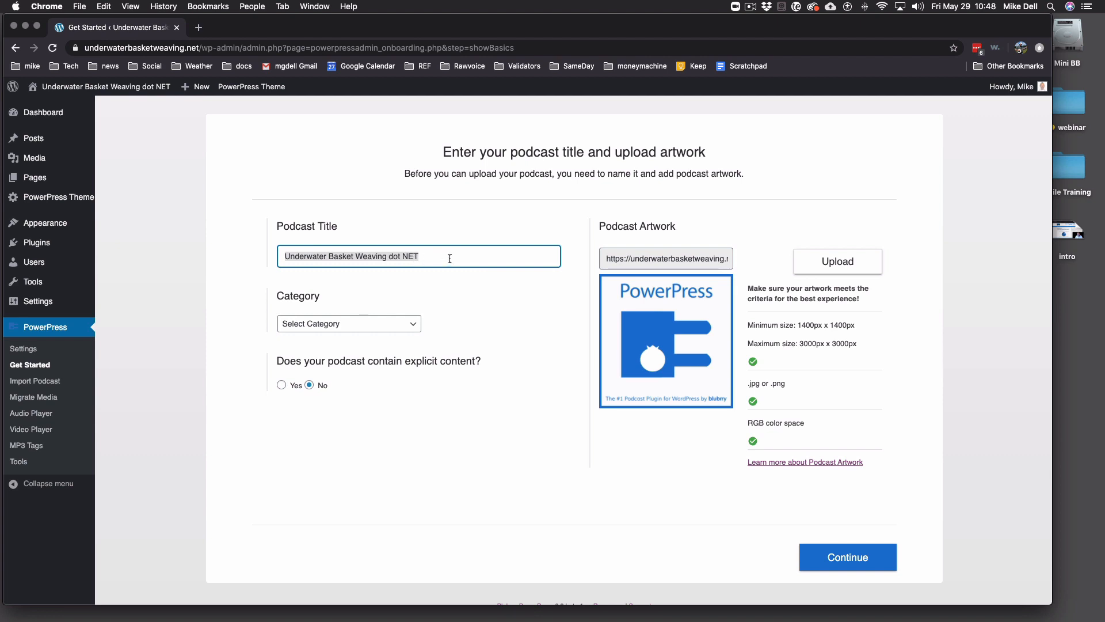
{"action": "type", "text": "Underwater Basket Weaving Podcast"}
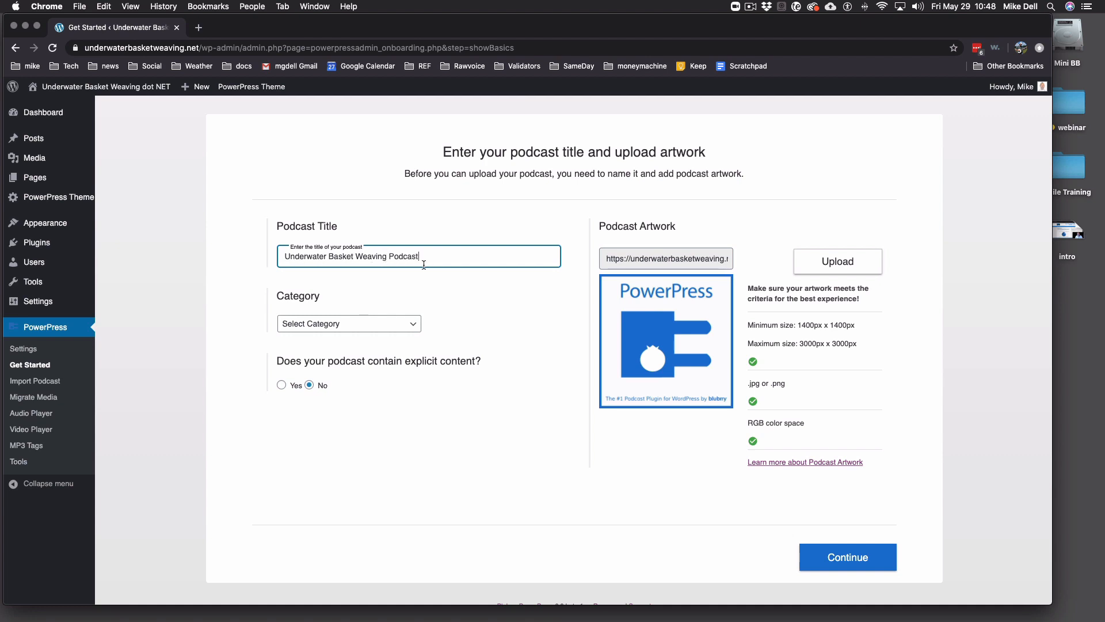
- Set the podcast category to Education > How To
{"action": "left_click", "coordinate": [371, 324]}
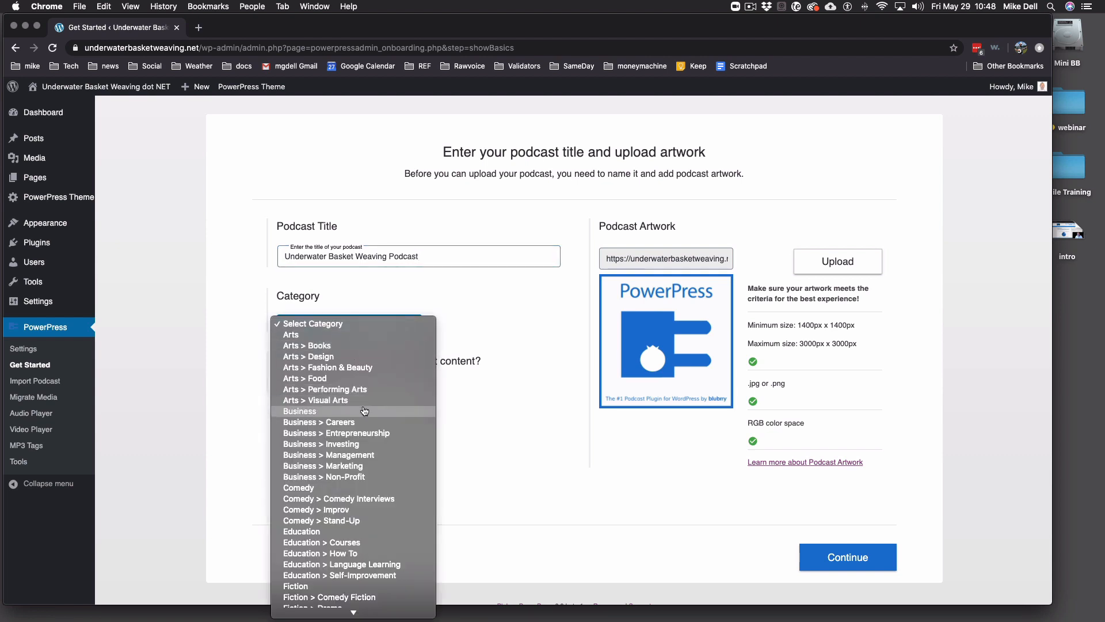
{"action": "scroll", "coordinate": [365, 410], "scroll_direction": "down", "scroll_amount": 5}
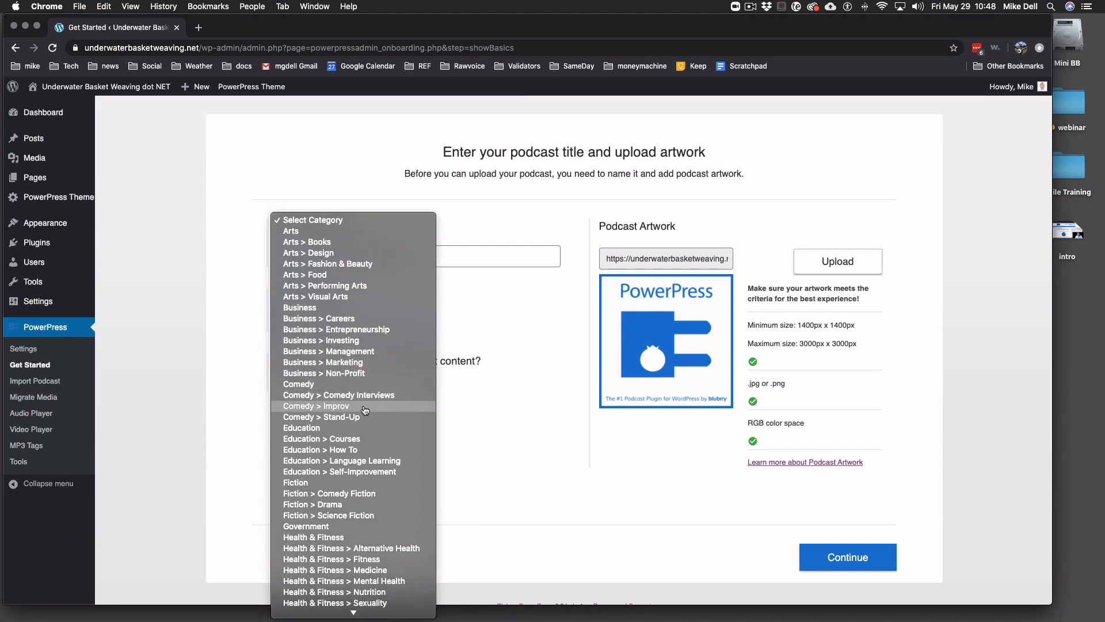
{"action": "scroll", "coordinate": [364, 410], "scroll_direction": "down", "scroll_amount": 10}
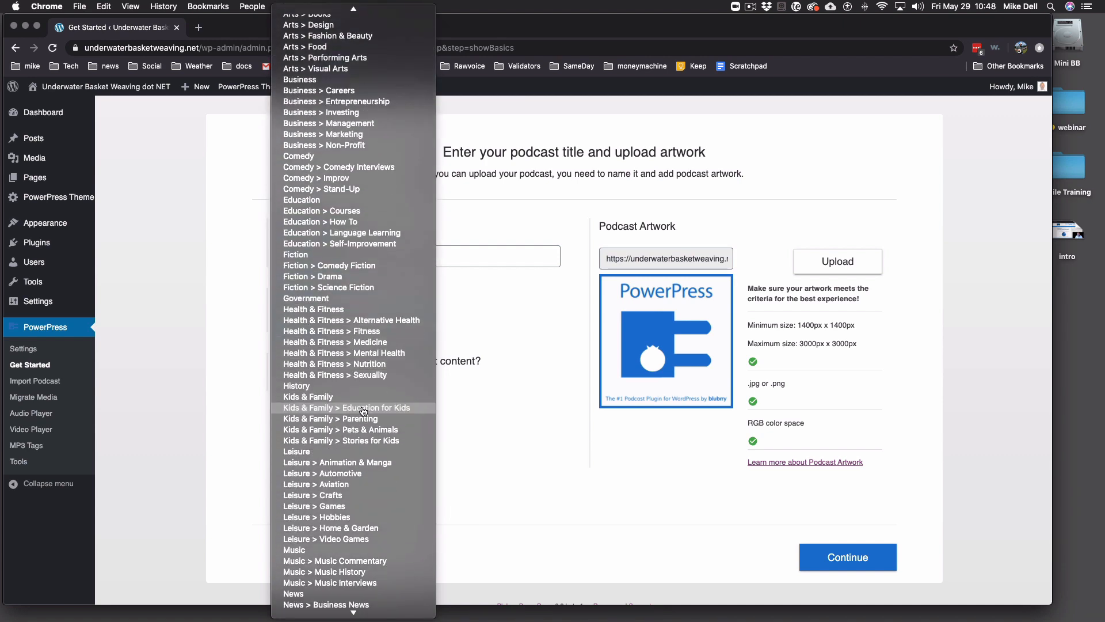
{"action": "scroll", "coordinate": [363, 411], "scroll_direction": "down", "scroll_amount": 3}
{"action": "scroll", "coordinate": [365, 426], "scroll_direction": "up", "scroll_amount": 5}
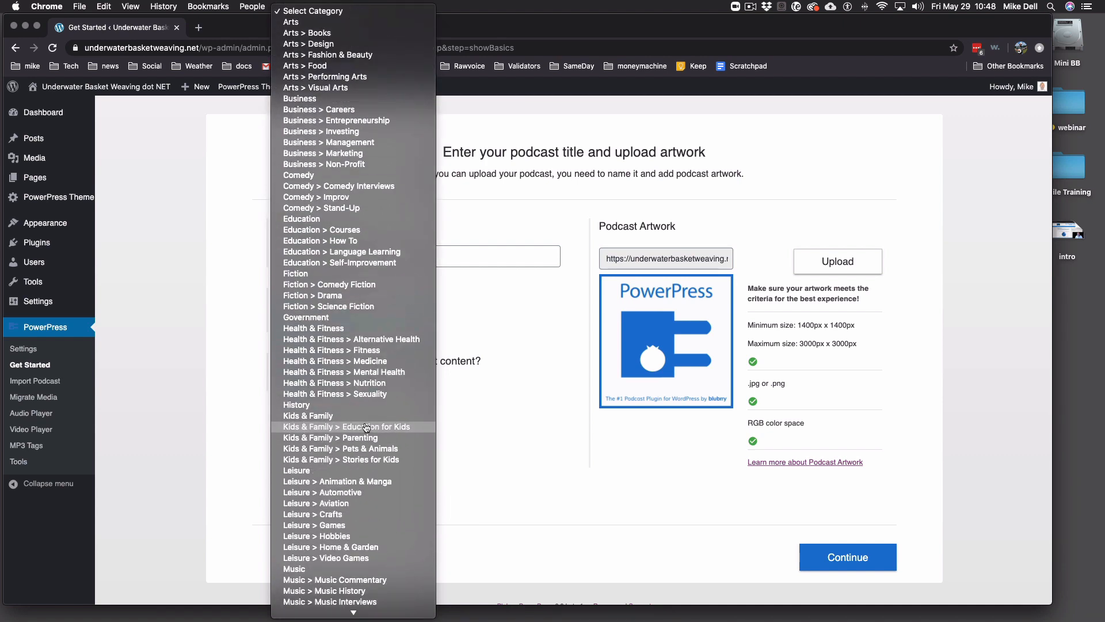
{"action": "left_click", "coordinate": [342, 243]}
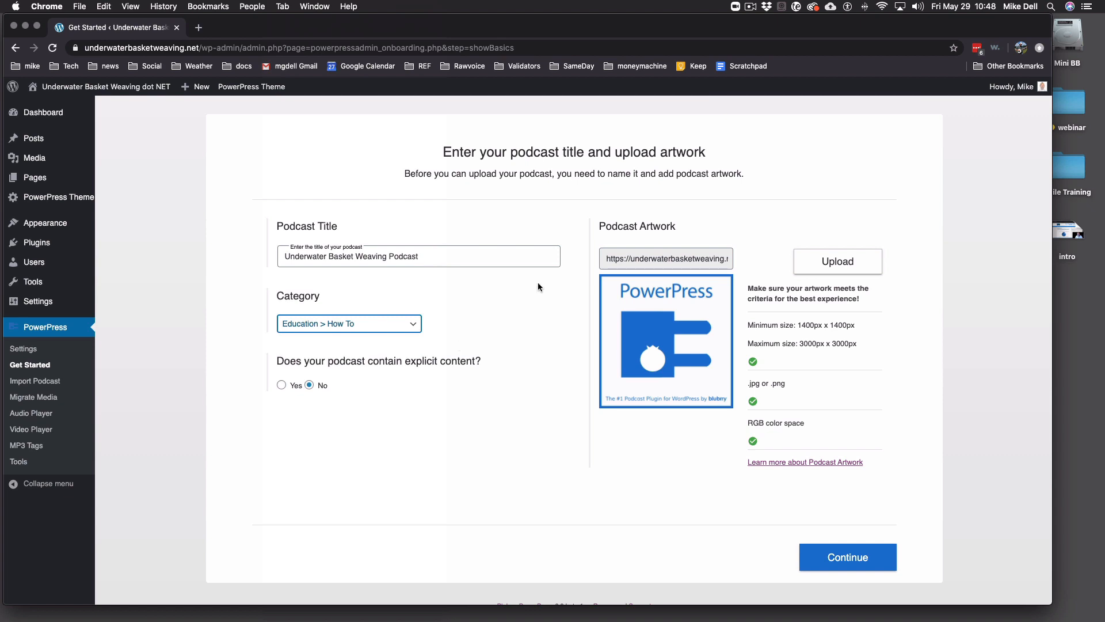
- Upload ubw1400.jpg through the file dialog under Podcast Artwork
{"action": "left_click", "coordinate": [829, 263]}
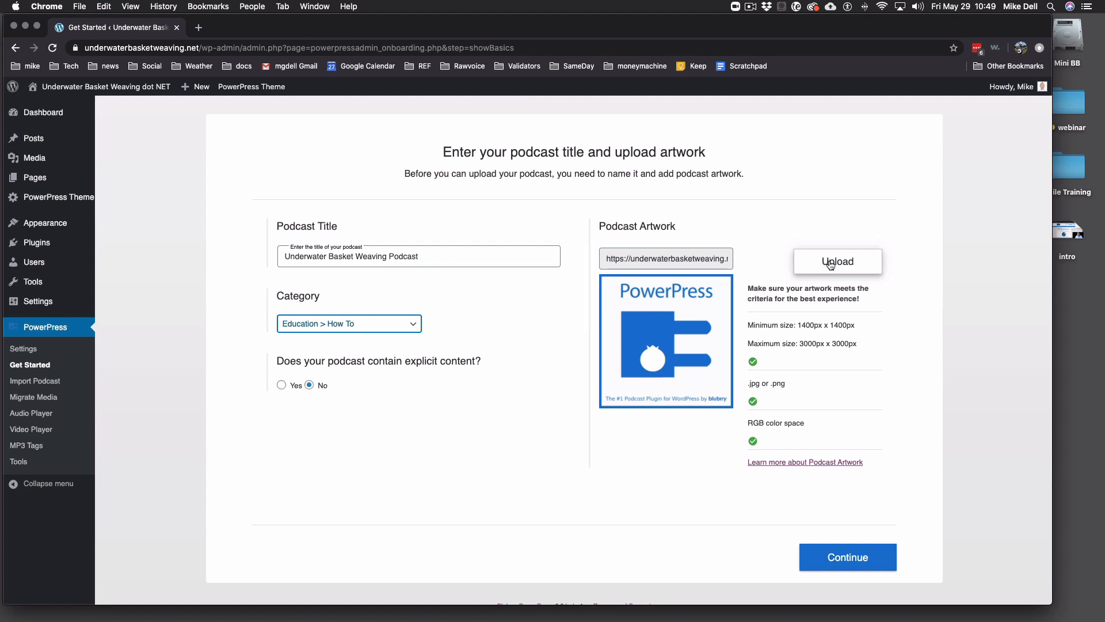
{"action": "left_click", "coordinate": [830, 265]}
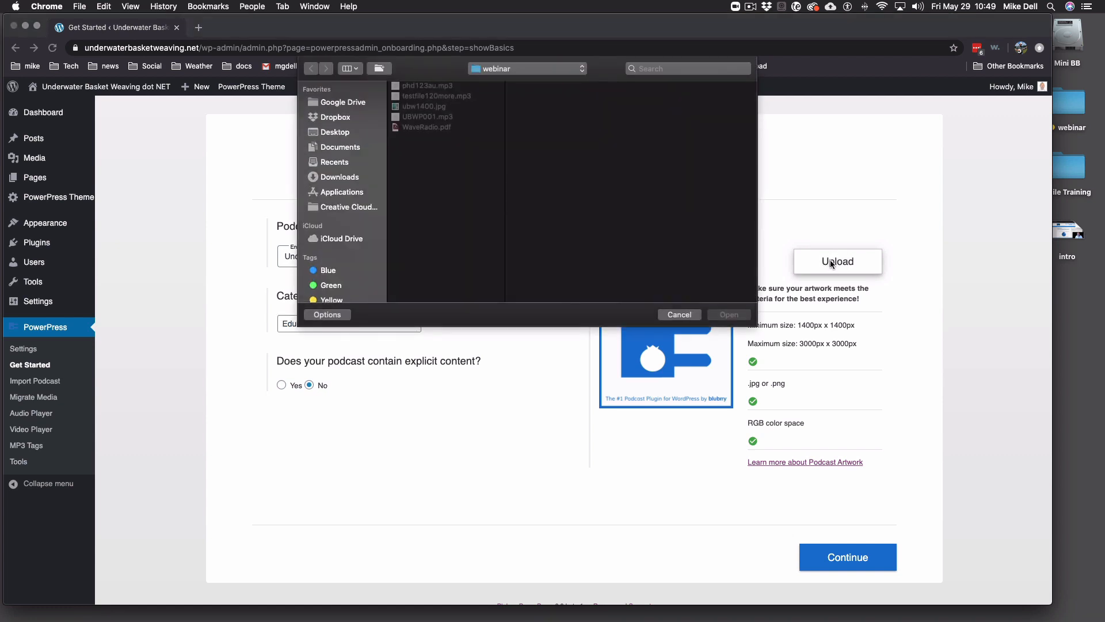
{"action": "left_click", "coordinate": [440, 108]}
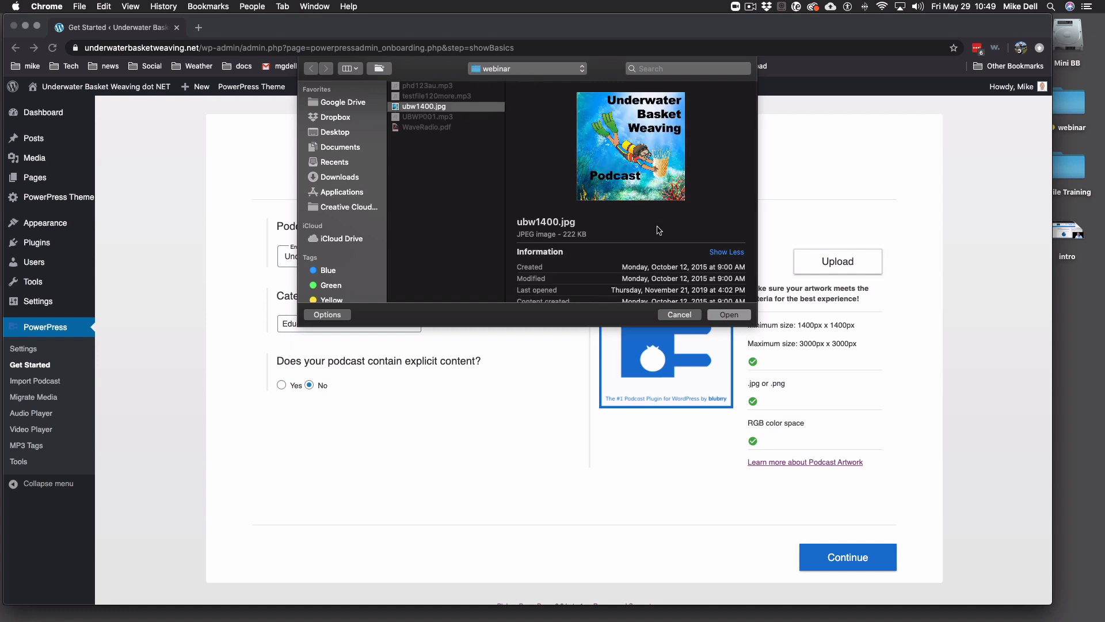
{"action": "left_click", "coordinate": [729, 315]}
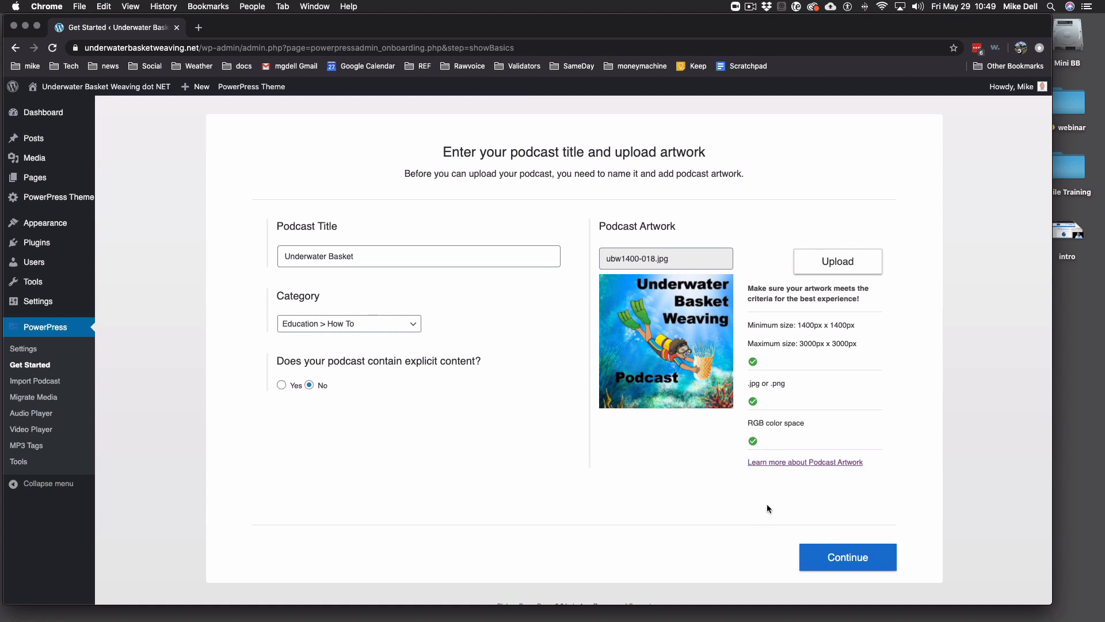
- Continue past the artwork step and choose Host with Blubrry
{"action": "left_click", "coordinate": [855, 559]}
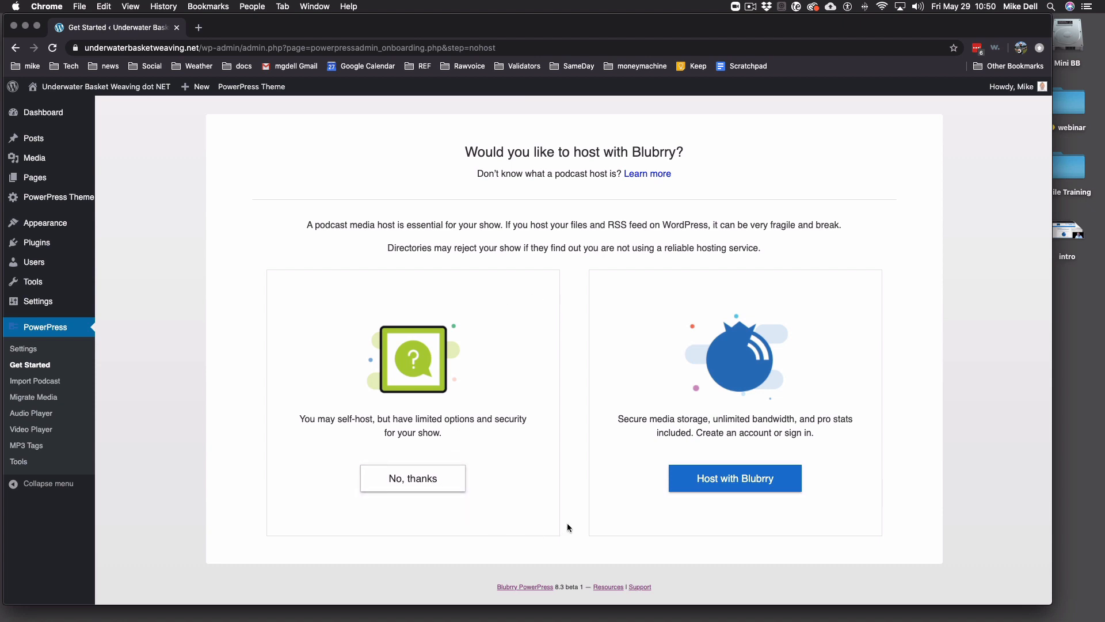
{"action": "left_click", "coordinate": [729, 482]}
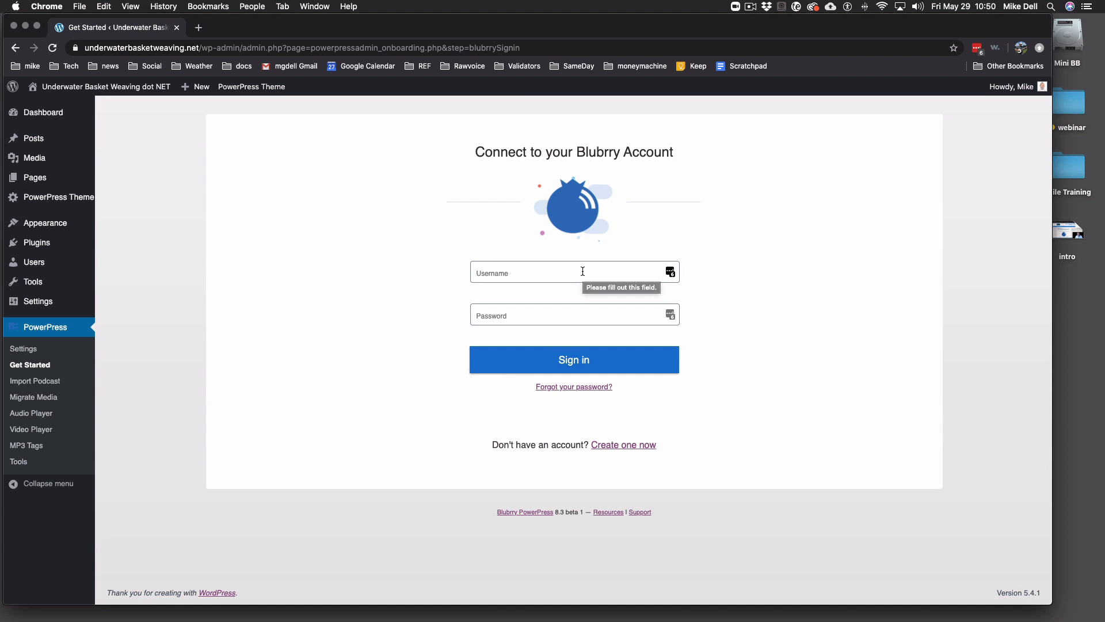
- Enter the Blubrry account e-mail and password, then sign in
{"action": "left_click", "coordinate": [581, 272]}
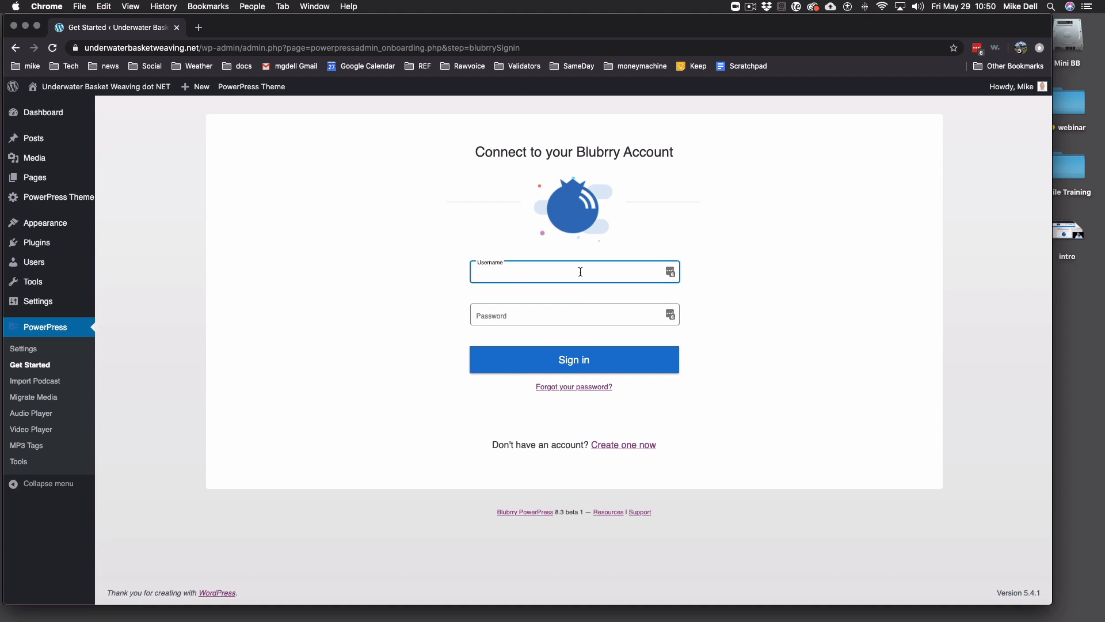
{"action": "left_click", "coordinate": [478, 315]}
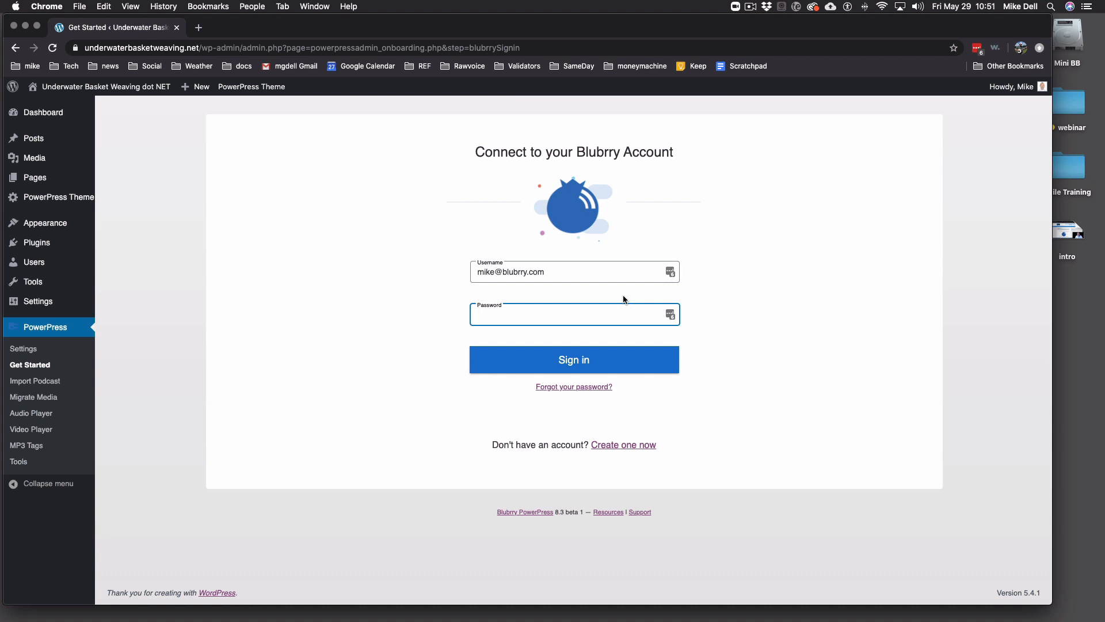
{"action": "type", "text": "********"}
{"action": "left_click", "coordinate": [573, 361]}
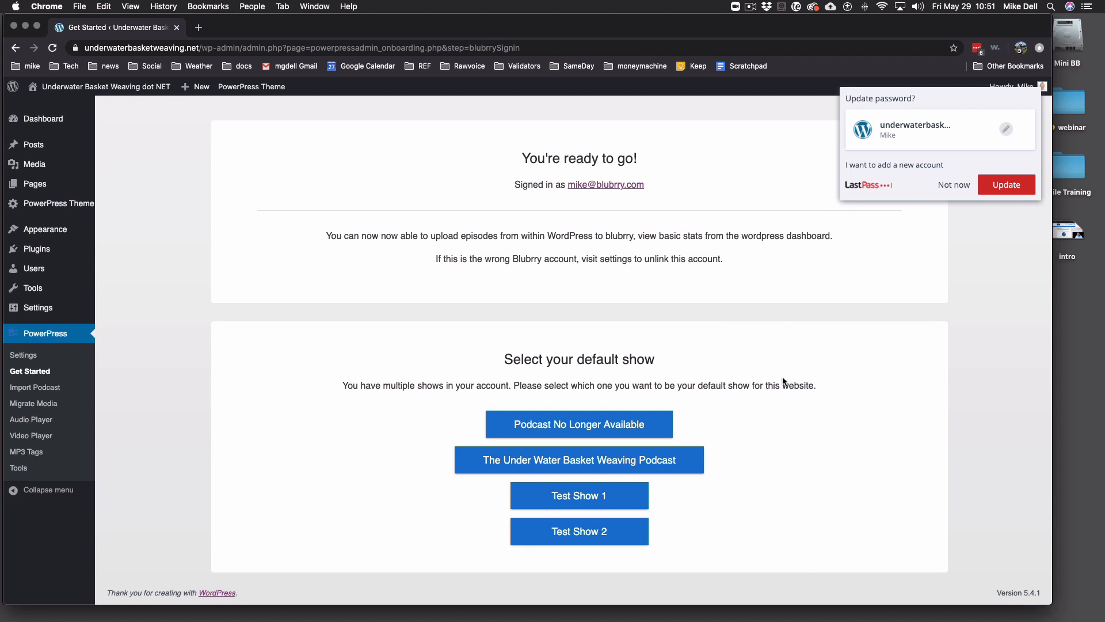
{"action": "left_click", "coordinate": [563, 460]}
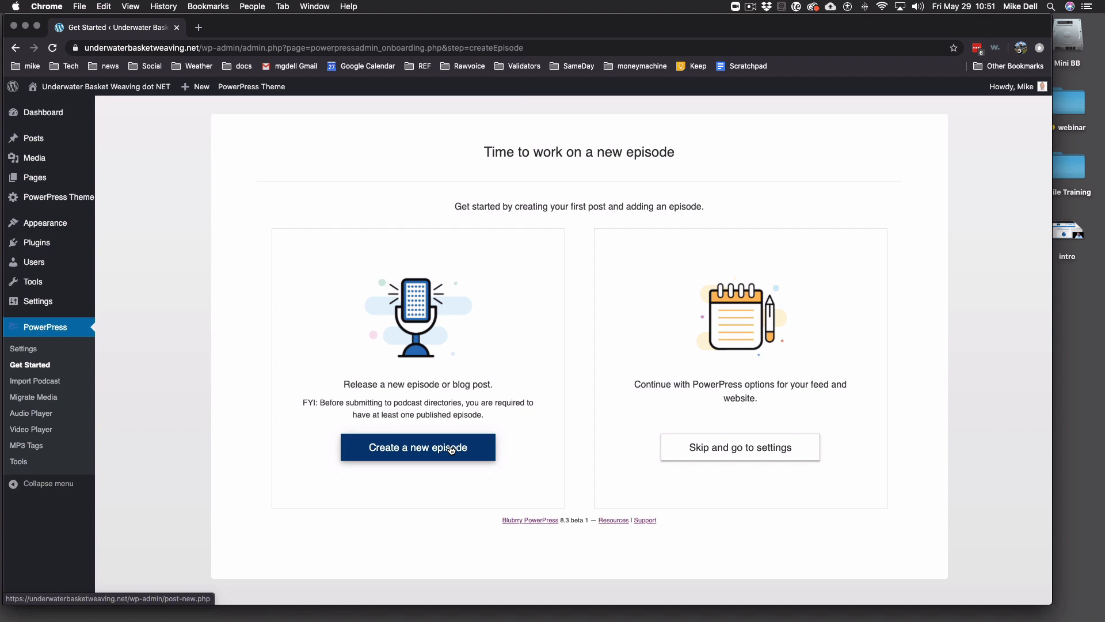
{"action": "left_click", "coordinate": [730, 449]}
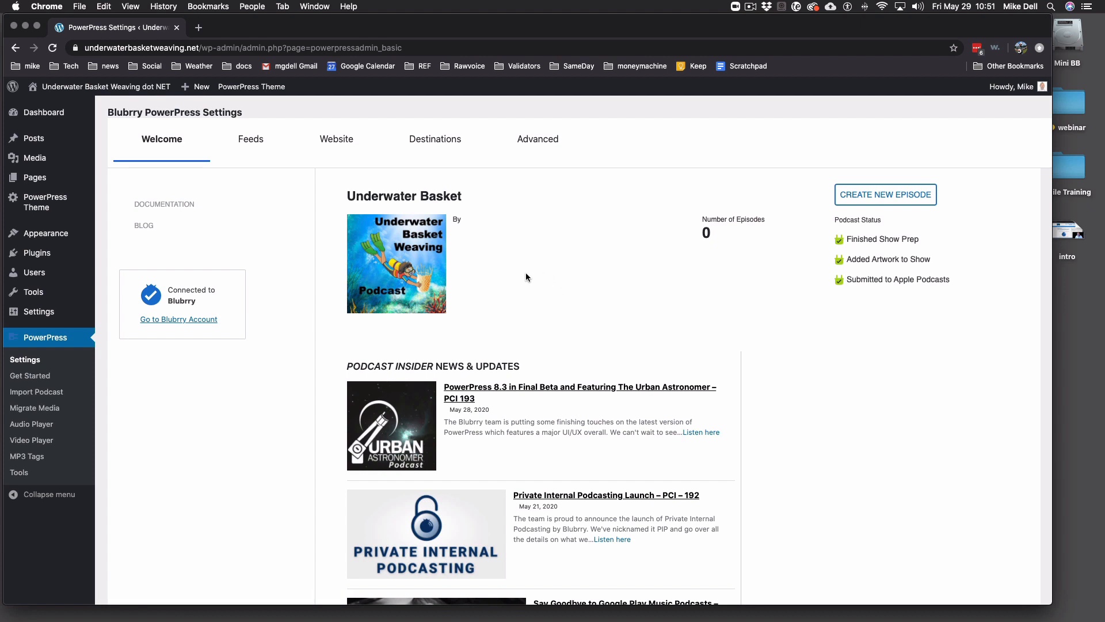
- Switch to the Feeds tab of Blubrry PowerPress Settings
{"action": "left_click", "coordinate": [255, 148]}
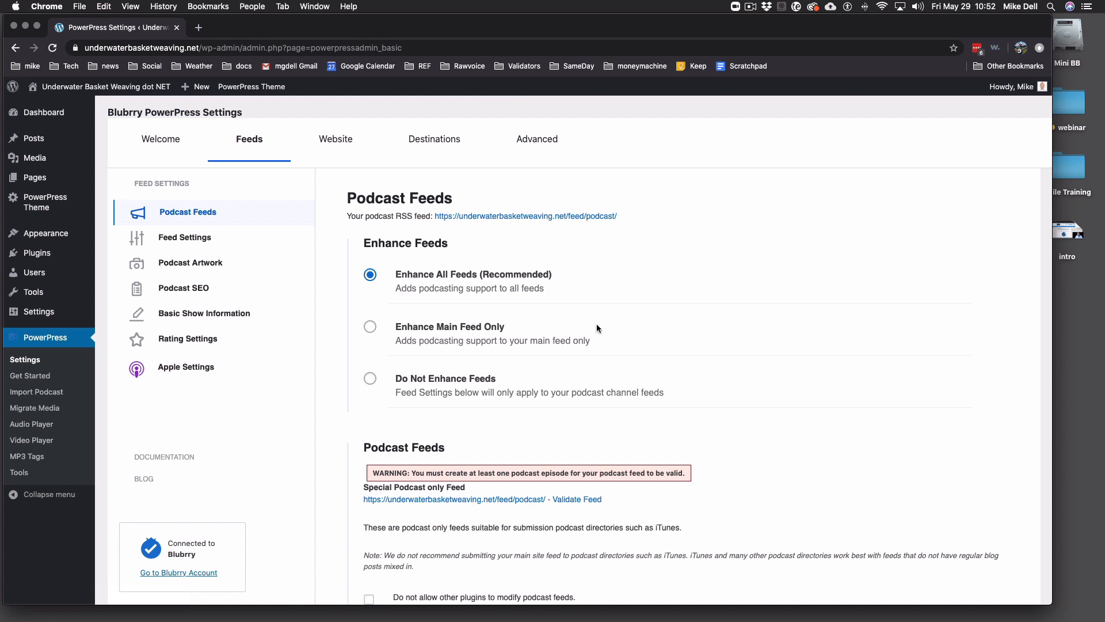
- Check 'Do not allow other plugins', 'Accelerate feed' and 'Include RSS Image in feeds', then save
{"action": "scroll", "coordinate": [597, 326], "scroll_direction": "down", "scroll_amount": 5}
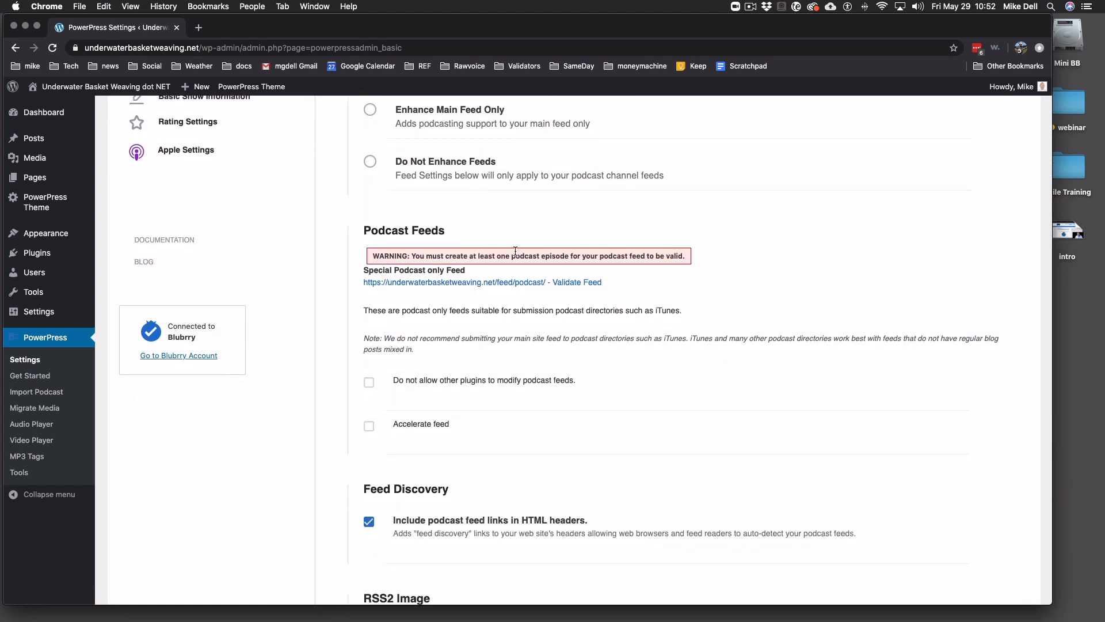
{"action": "scroll", "coordinate": [516, 251], "scroll_direction": "up", "scroll_amount": 5}
{"action": "scroll", "coordinate": [528, 344], "scroll_direction": "down", "scroll_amount": 4}
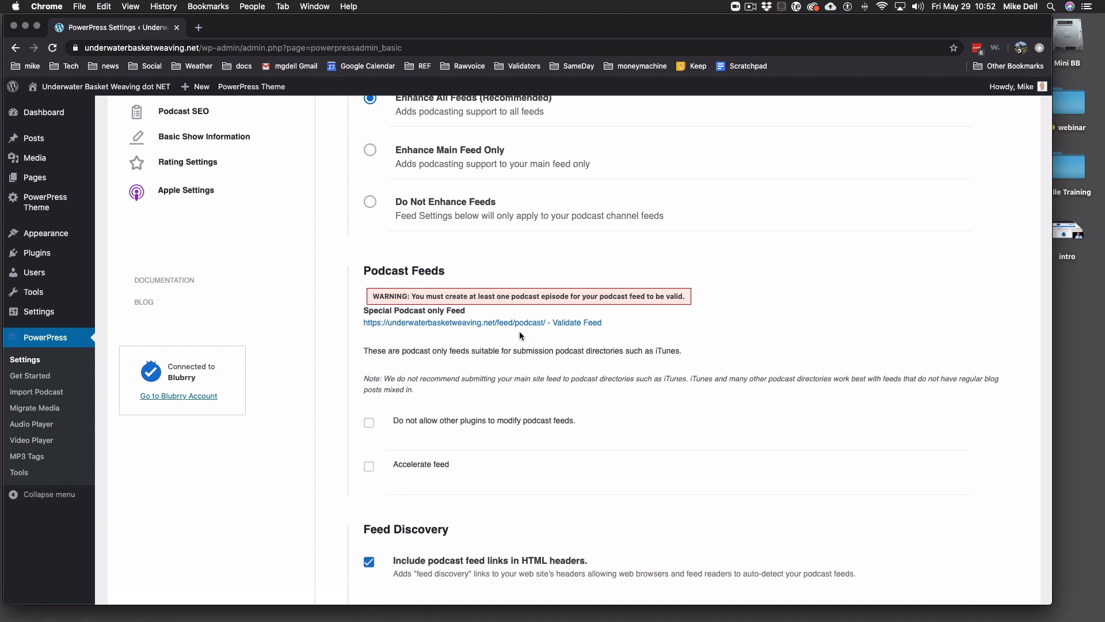
{"action": "scroll", "coordinate": [530, 332], "scroll_direction": "down", "scroll_amount": 3}
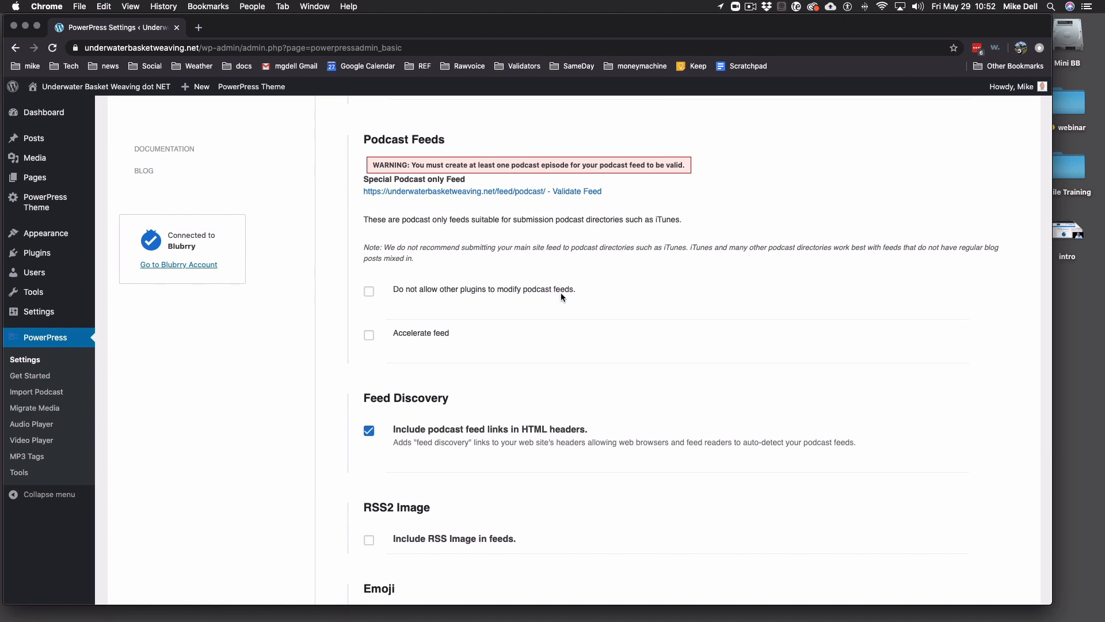
{"action": "left_click", "coordinate": [370, 293]}
{"action": "left_click", "coordinate": [369, 337]}
{"action": "scroll", "coordinate": [486, 340], "scroll_direction": "down", "scroll_amount": 5}
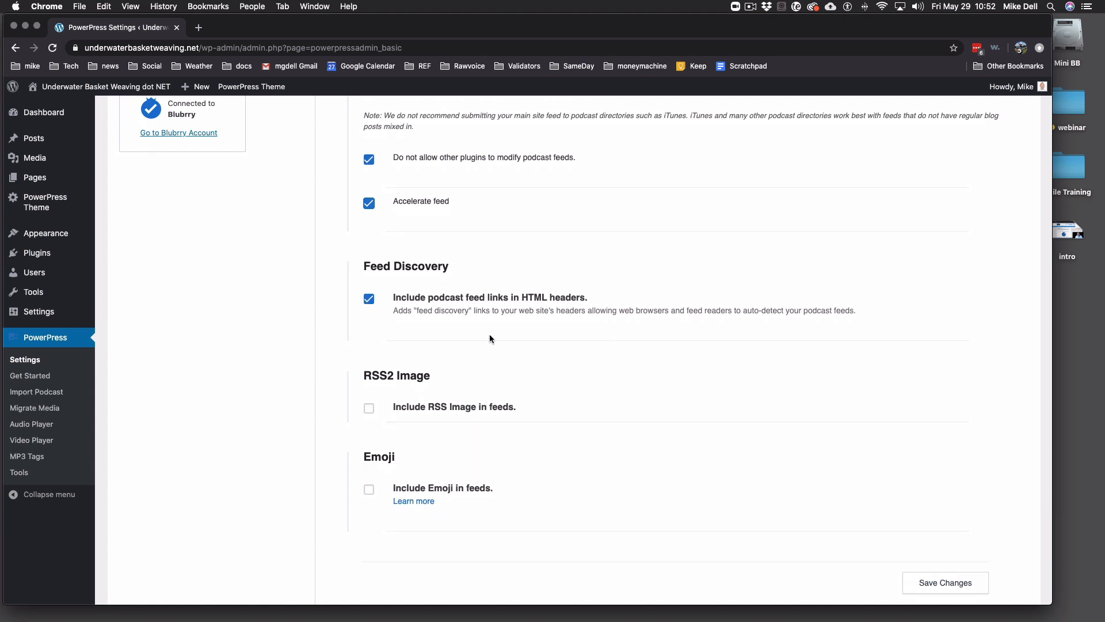
{"action": "scroll", "coordinate": [472, 326], "scroll_direction": "down", "scroll_amount": 2}
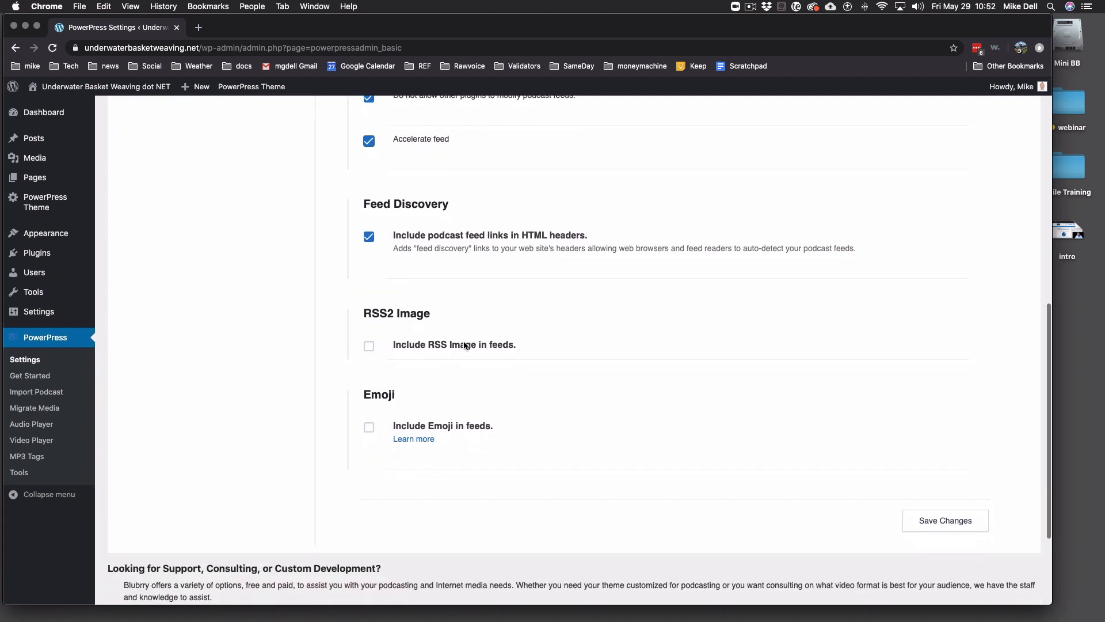
{"action": "left_click", "coordinate": [369, 347]}
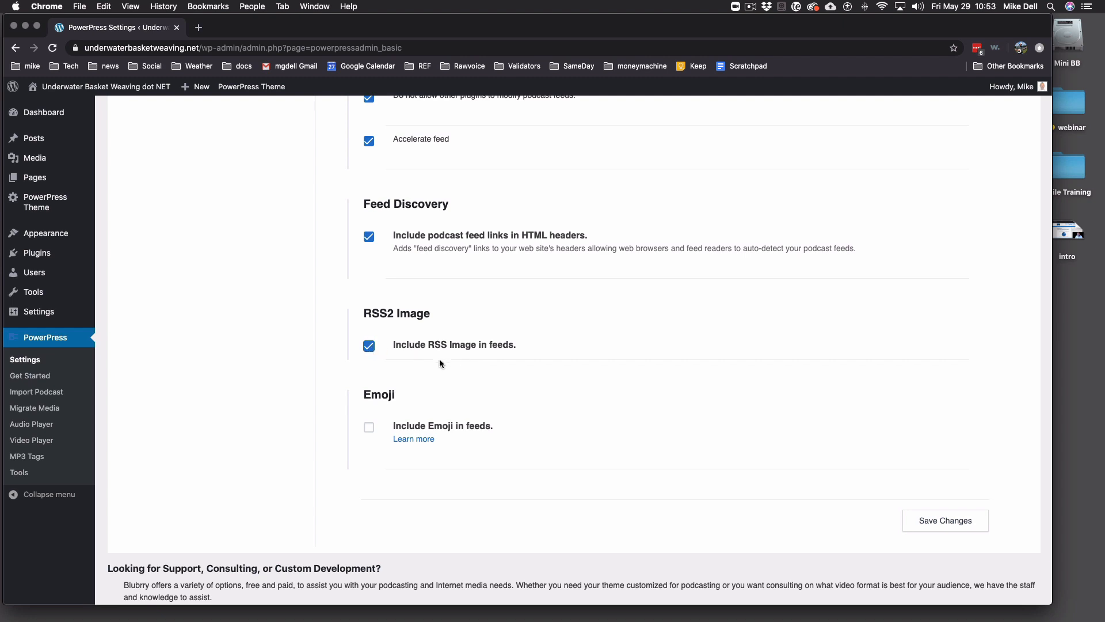
{"action": "scroll", "coordinate": [633, 362], "scroll_direction": "down", "scroll_amount": 2}
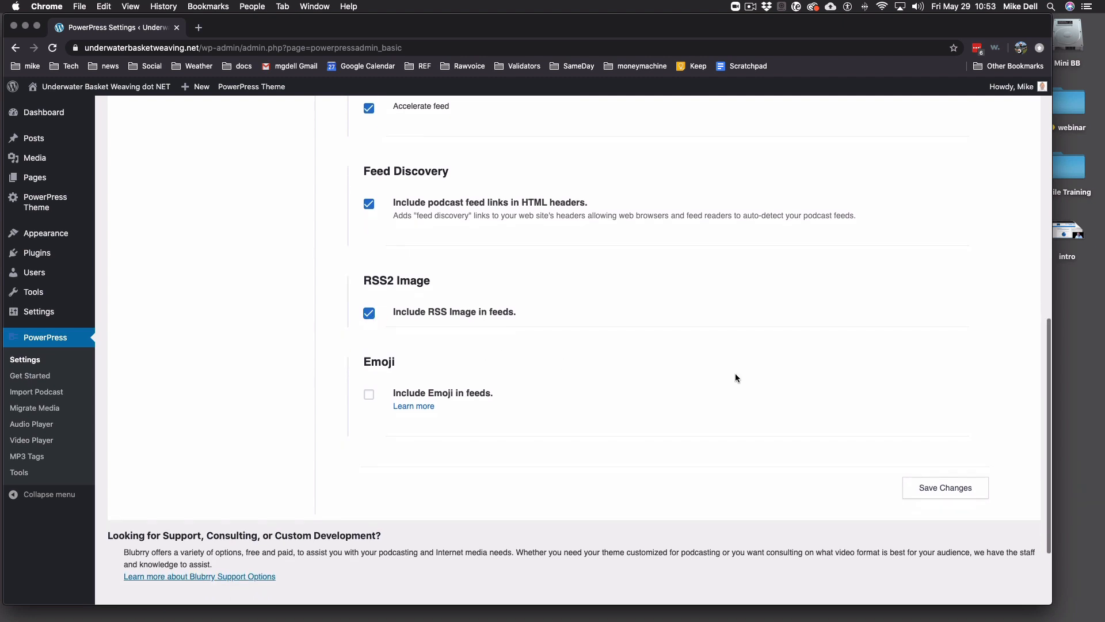
{"action": "left_click", "coordinate": [946, 497]}
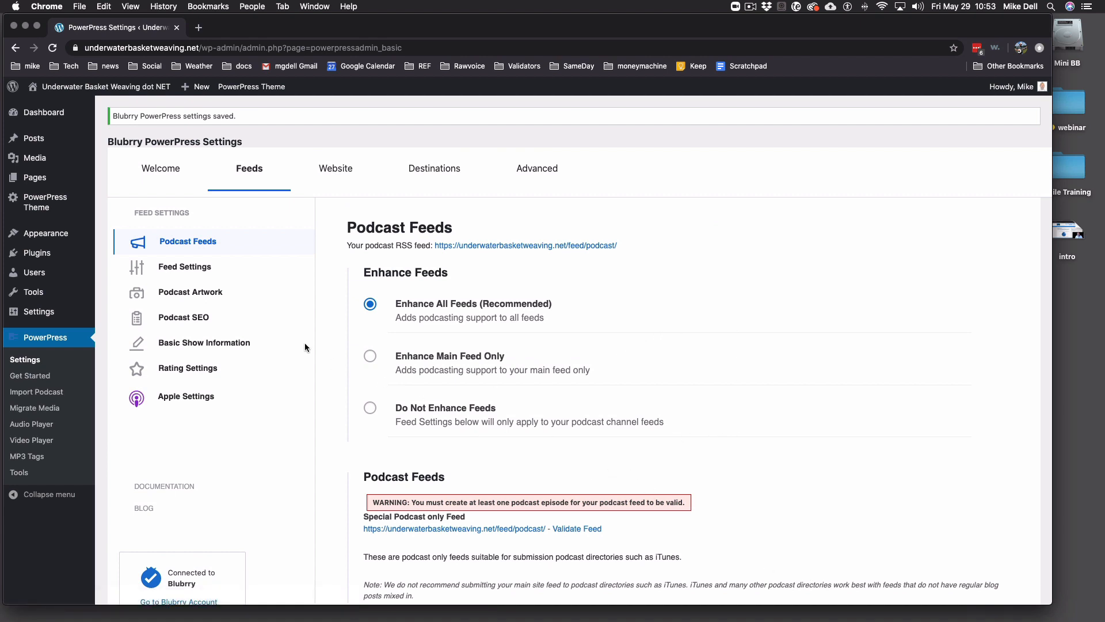
- In Feed Settings, replace the Show Title with 'Underwater Basket Weaving Podcast'
{"action": "left_click", "coordinate": [194, 269]}
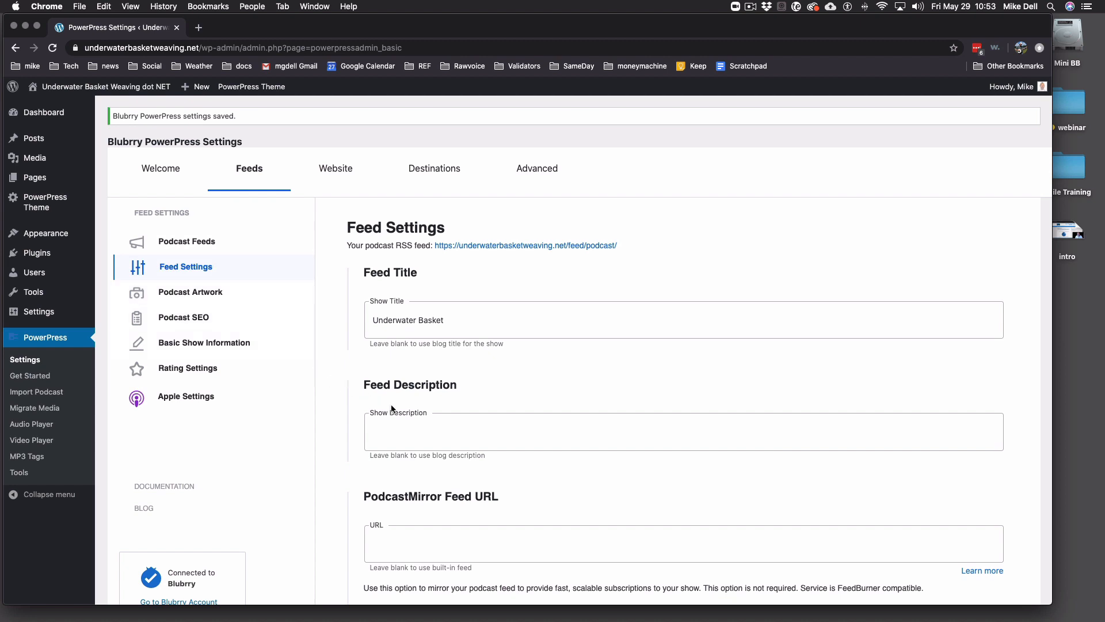
{"action": "double_click", "coordinate": [486, 324]}
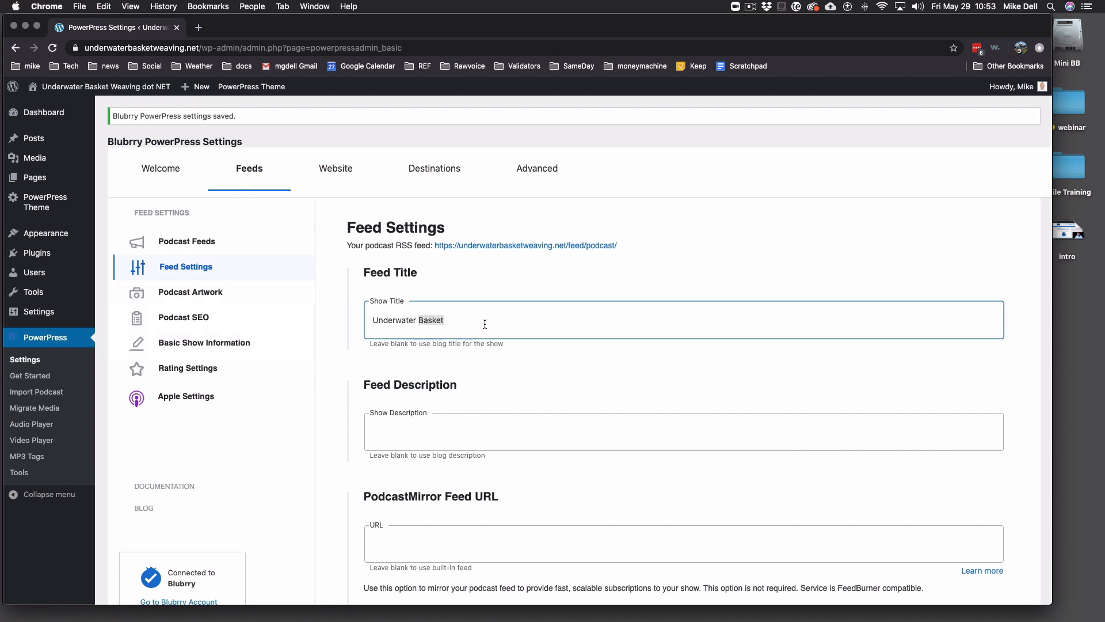
{"action": "triple_click", "coordinate": [485, 324]}
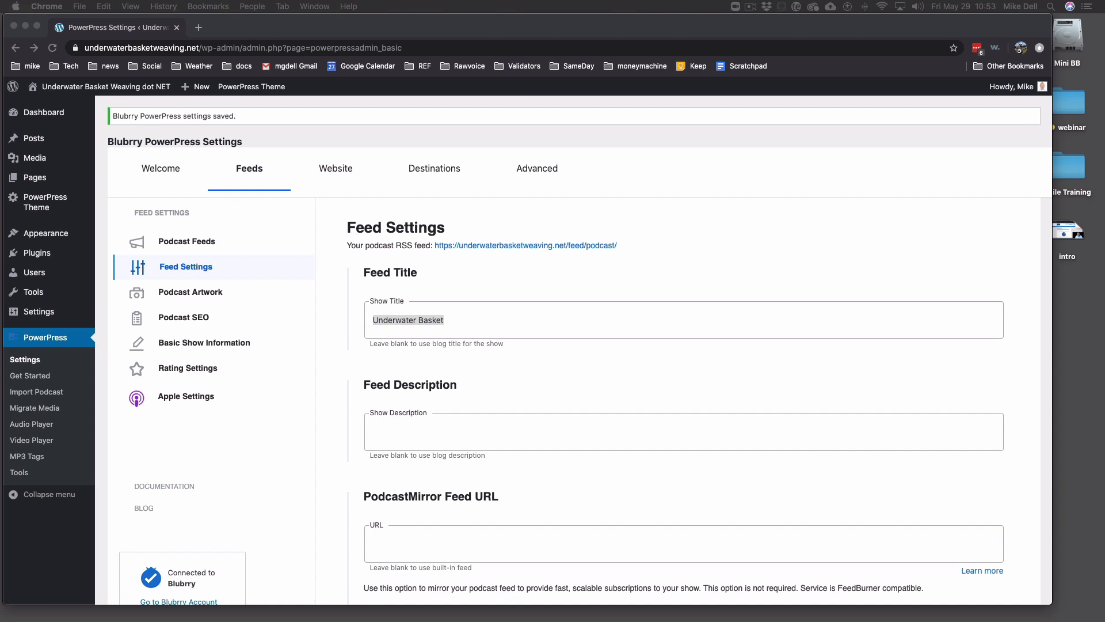
{"action": "double_click", "coordinate": [507, 322]}
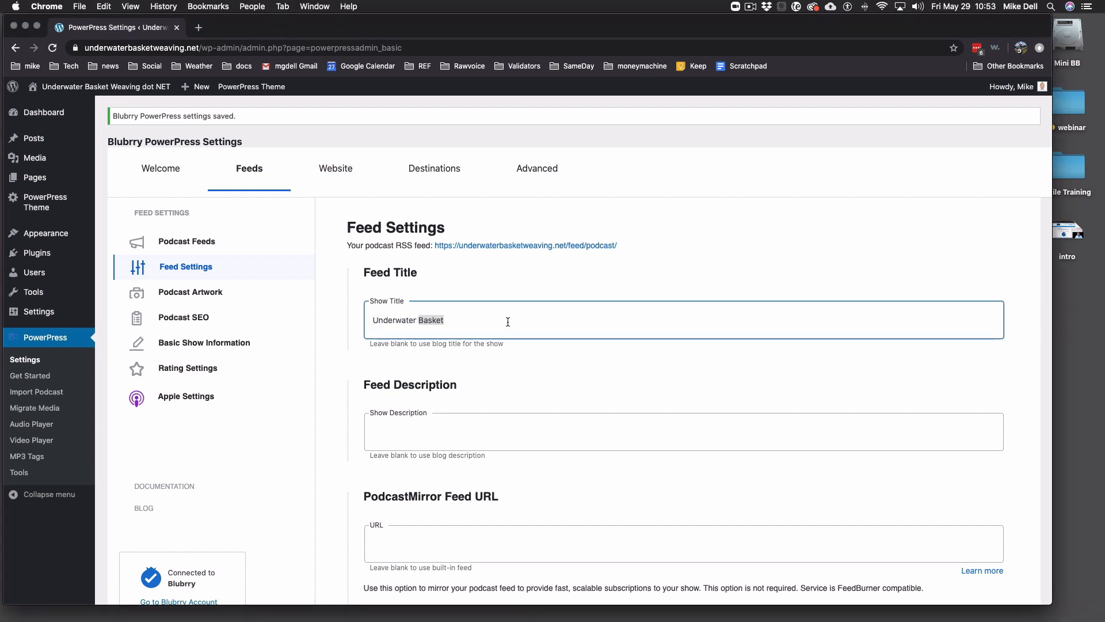
{"action": "triple_click", "coordinate": [507, 322]}
{"action": "type", "text": "Underwater Basket Weaving Podcast"}
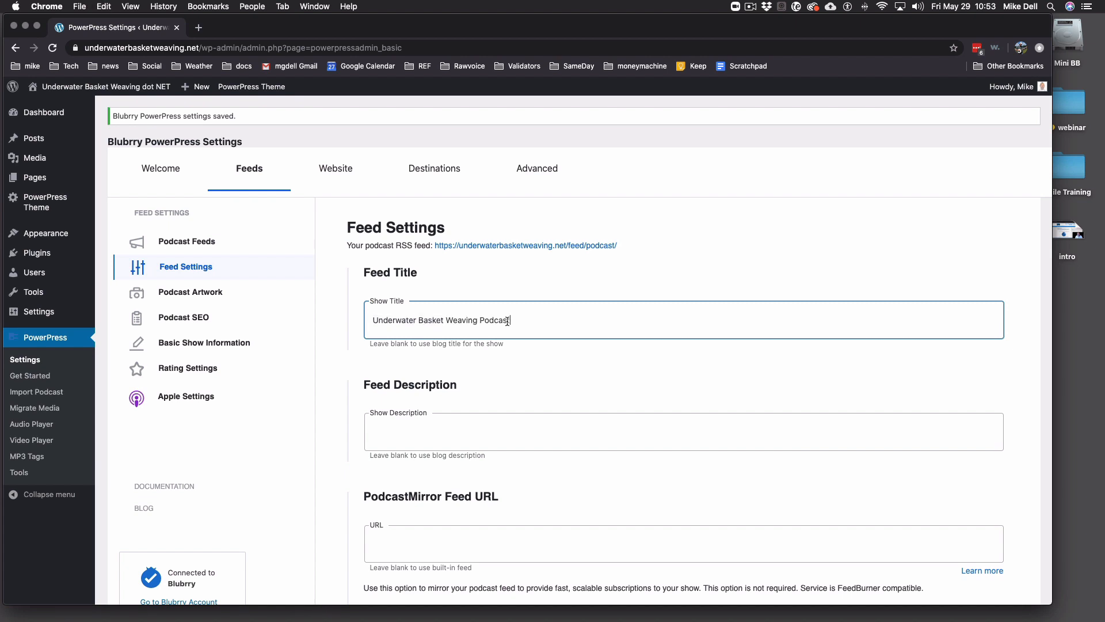
{"action": "left_click", "coordinate": [609, 357]}
- Paste a Show Description about underwater basket weaving news and practices
{"action": "scroll", "coordinate": [609, 357], "scroll_direction": "down", "scroll_amount": 3}
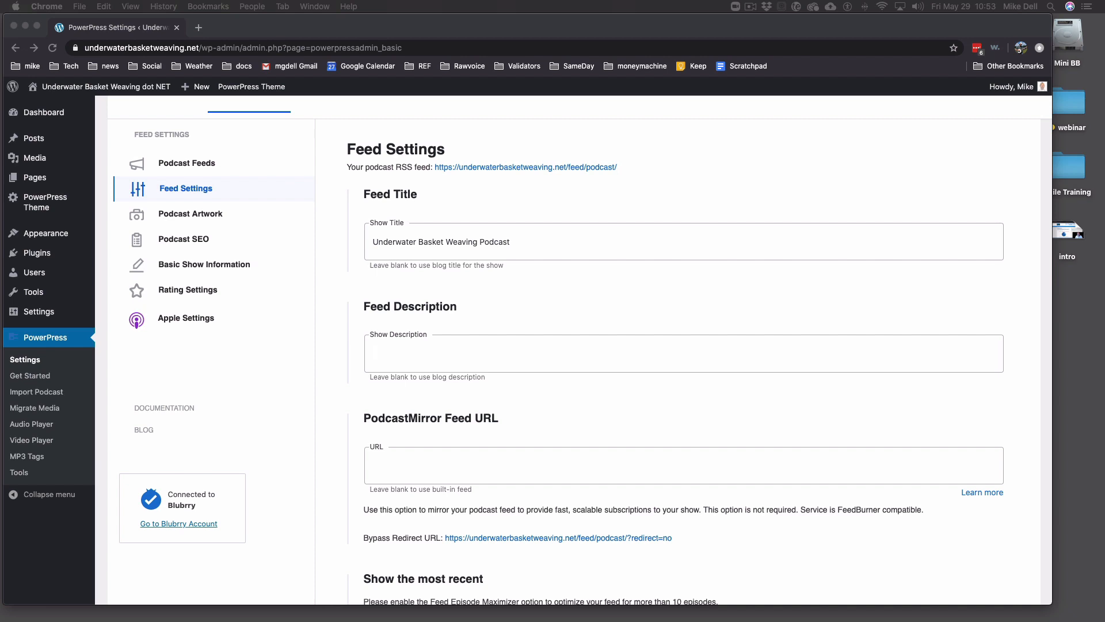
{"action": "left_click", "coordinate": [476, 354]}
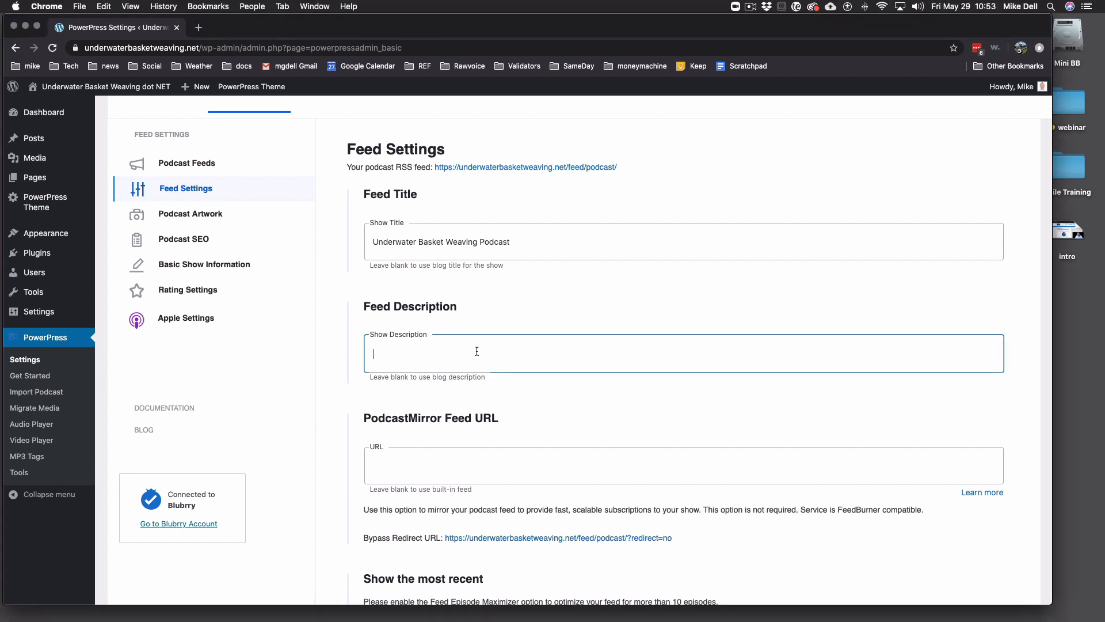
{"action": "type", "text": "The best in underwater basket weaving news, technology and practices from experts in the field"}
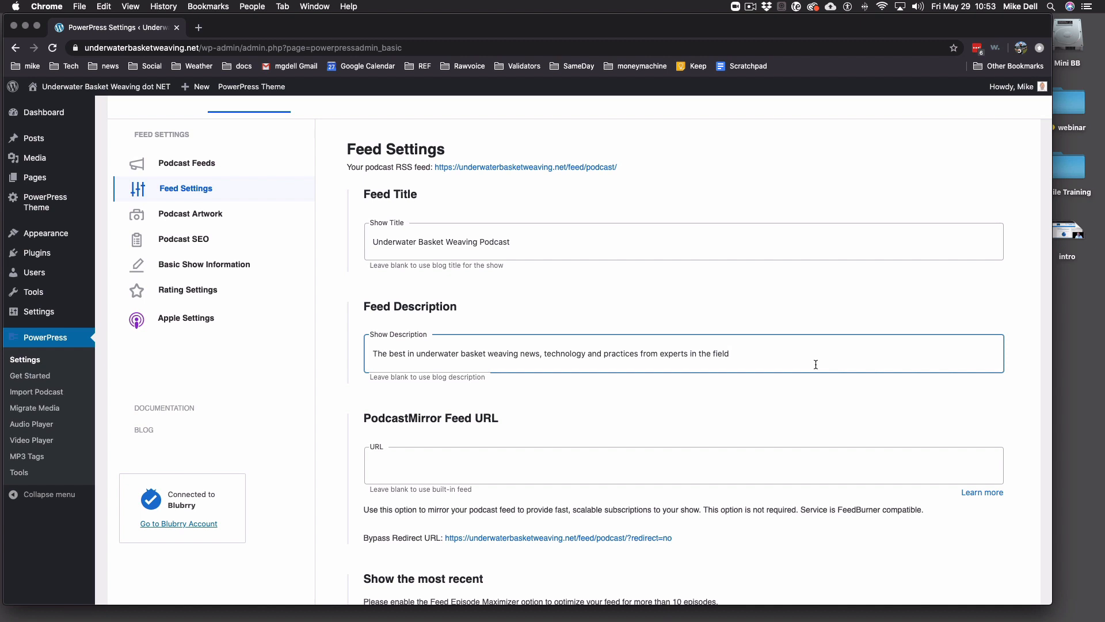
{"action": "scroll", "coordinate": [802, 375], "scroll_direction": "down", "scroll_amount": 5}
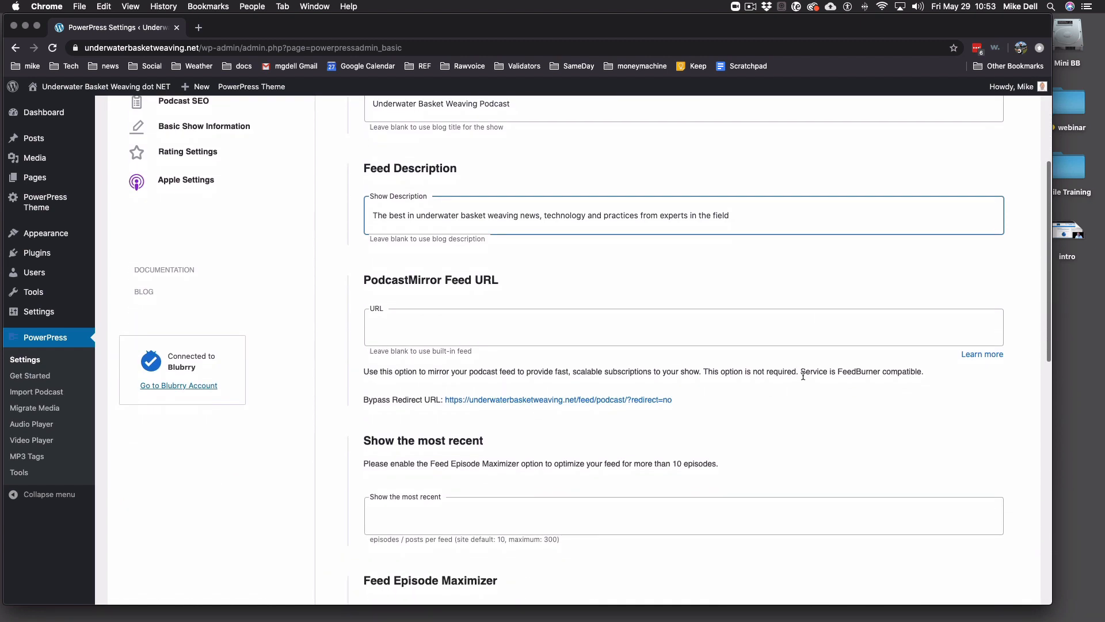
{"action": "scroll", "coordinate": [803, 376], "scroll_direction": "down", "scroll_amount": 2}
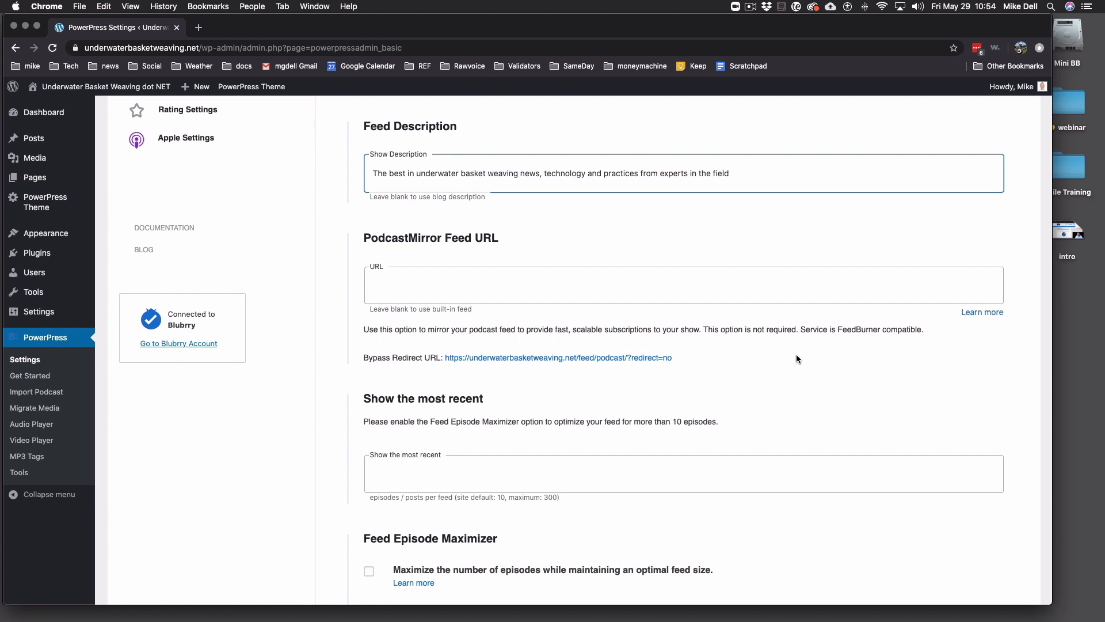
{"action": "scroll", "coordinate": [816, 351], "scroll_direction": "down", "scroll_amount": 3}
{"action": "scroll", "coordinate": [806, 349], "scroll_direction": "down", "scroll_amount": 1}
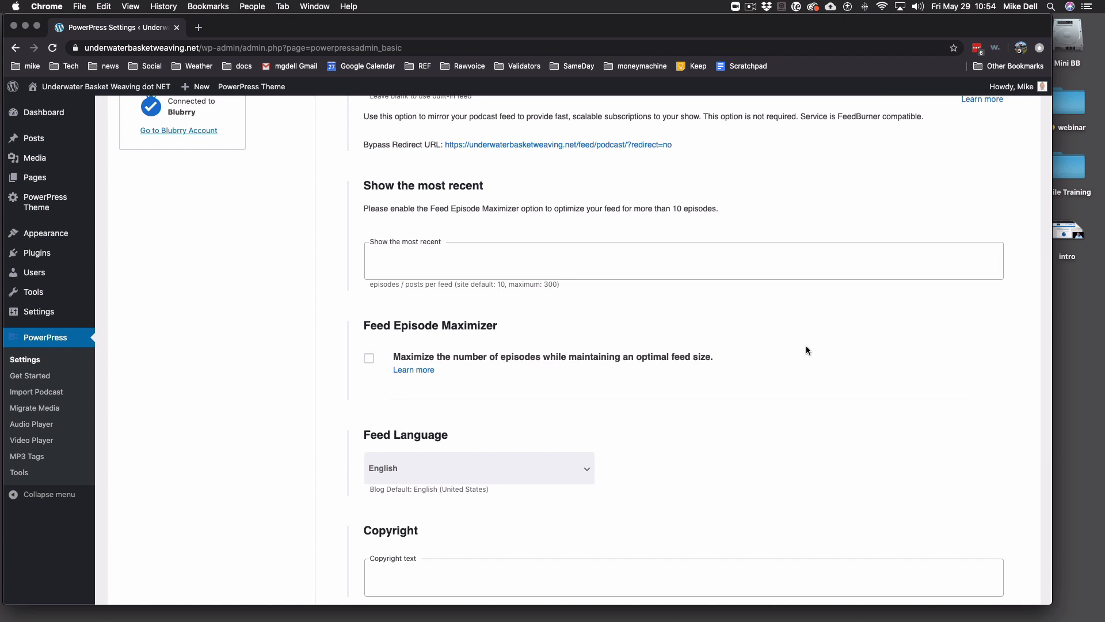
- Show the 300 most recent episodes in the feed and enable Feed Episode Maximizer
{"action": "left_click", "coordinate": [545, 260]}
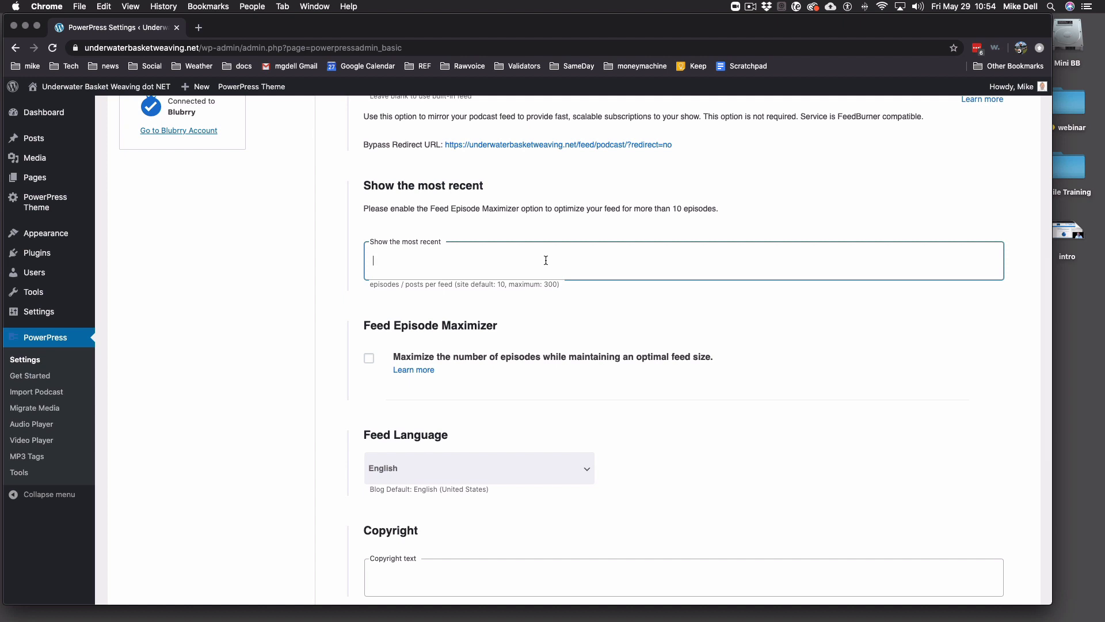
{"action": "type", "text": "300"}
{"action": "left_click", "coordinate": [619, 287]}
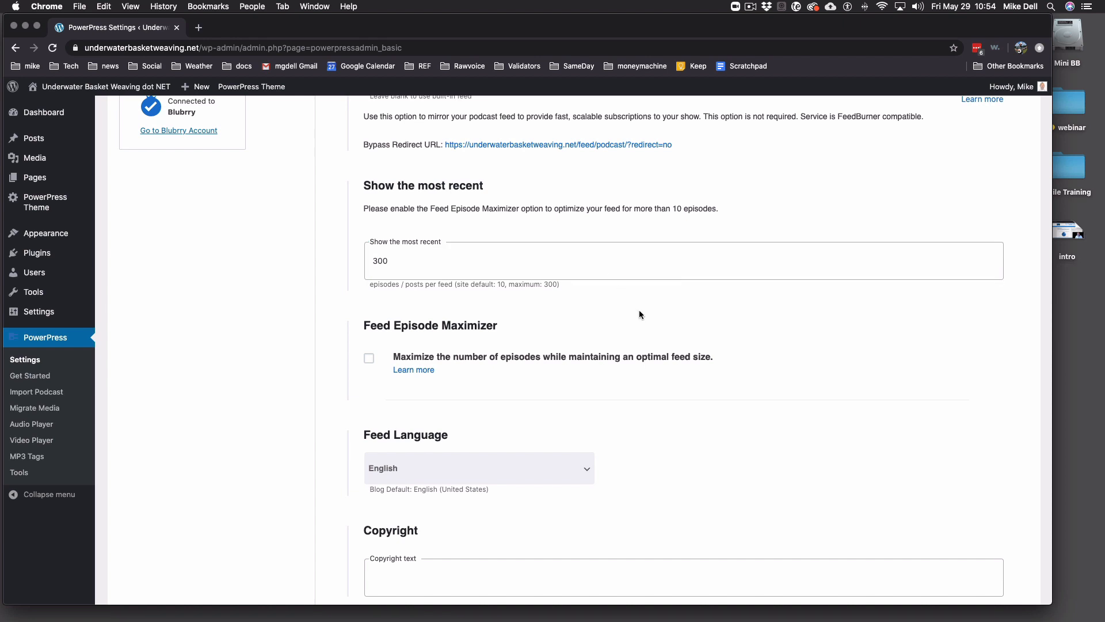
{"action": "left_click", "coordinate": [369, 359]}
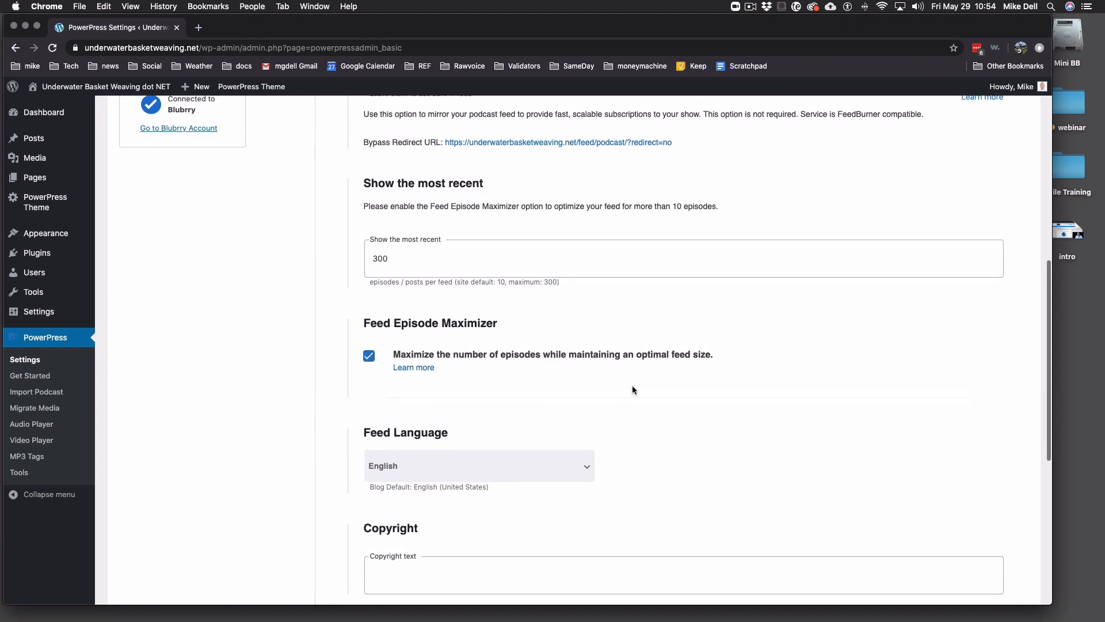
{"action": "scroll", "coordinate": [671, 368], "scroll_direction": "down", "scroll_amount": 5}
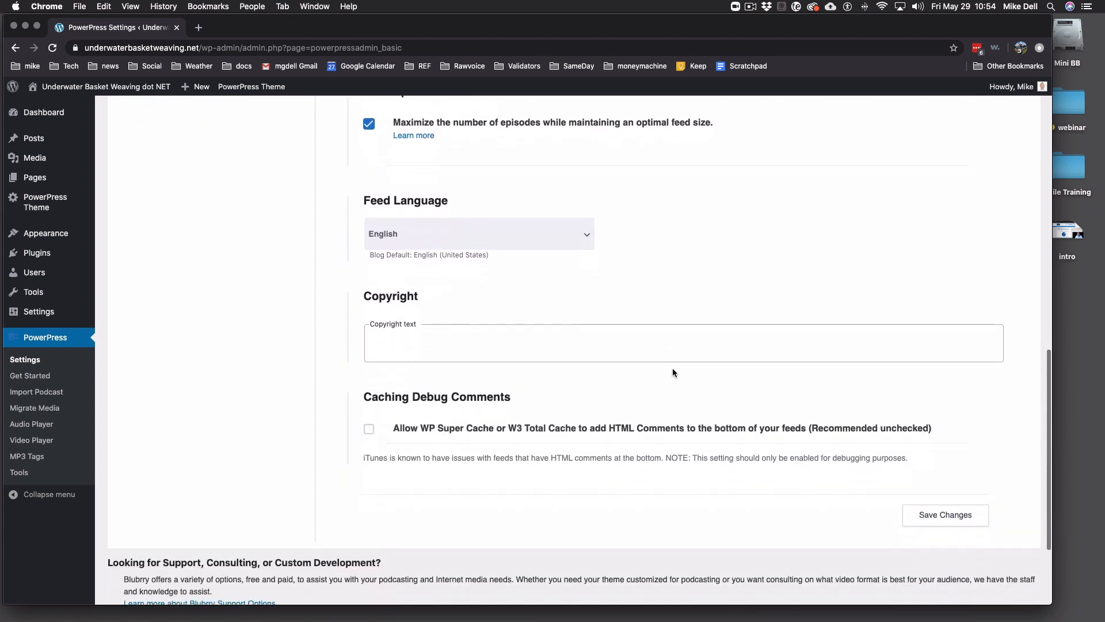
{"action": "scroll", "coordinate": [672, 371], "scroll_direction": "down", "scroll_amount": 2}
{"action": "left_click", "coordinate": [543, 286]}
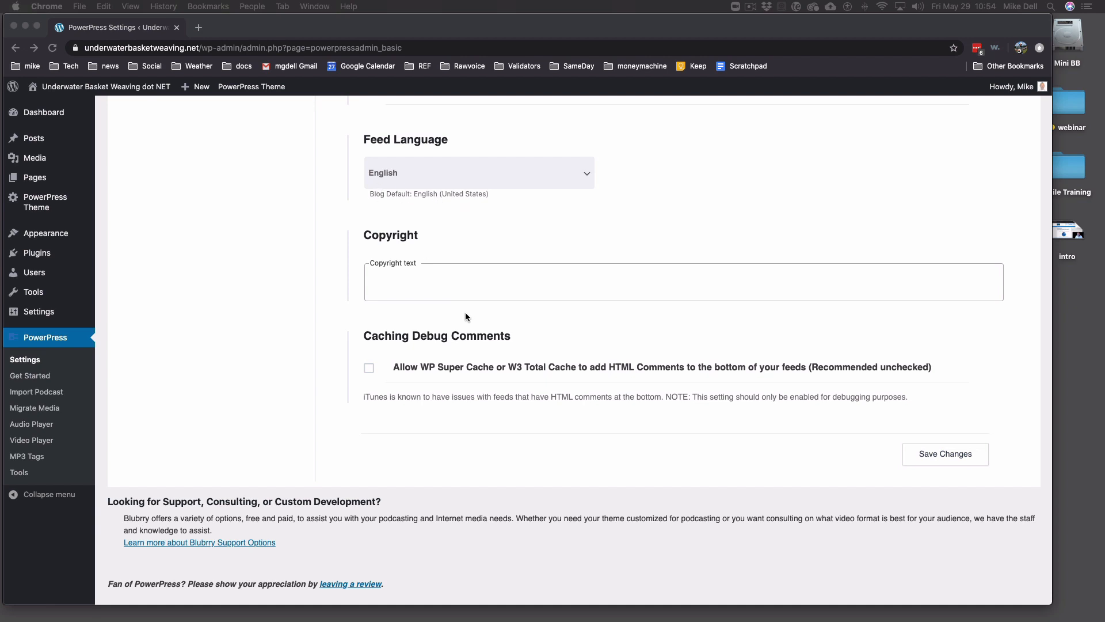
- Paste the 2016-2020 copyright line into Copyright text and save the feed settings
{"action": "left_click", "coordinate": [451, 285]}
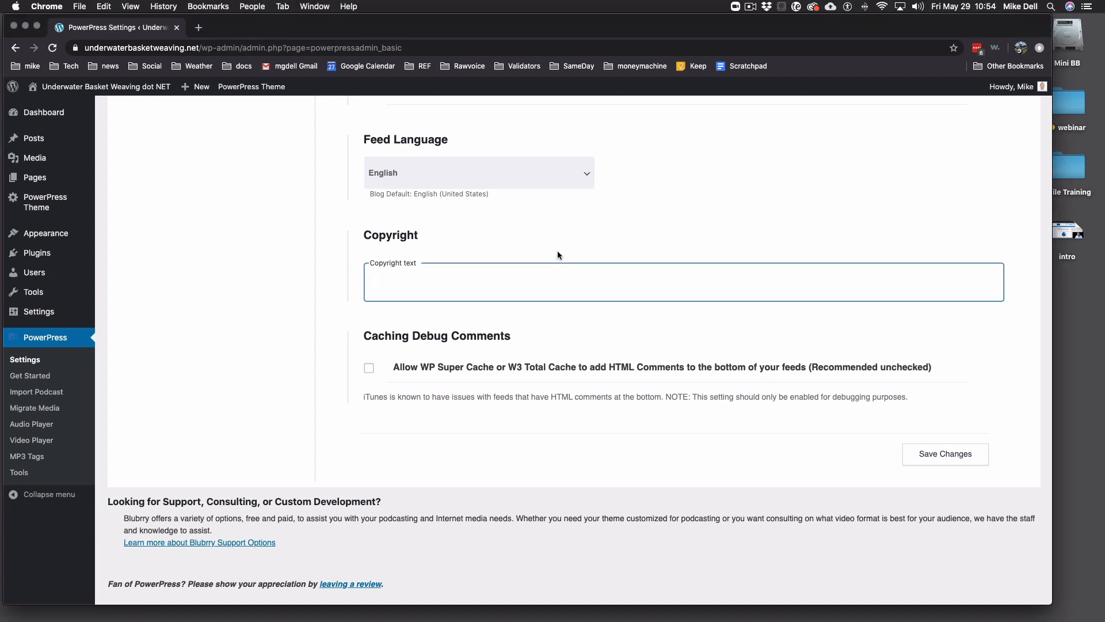
{"action": "type", "text": "© 2016-2020  Mike Dell & Blubrry Podcasting - A RawVoice Inc. Company"}
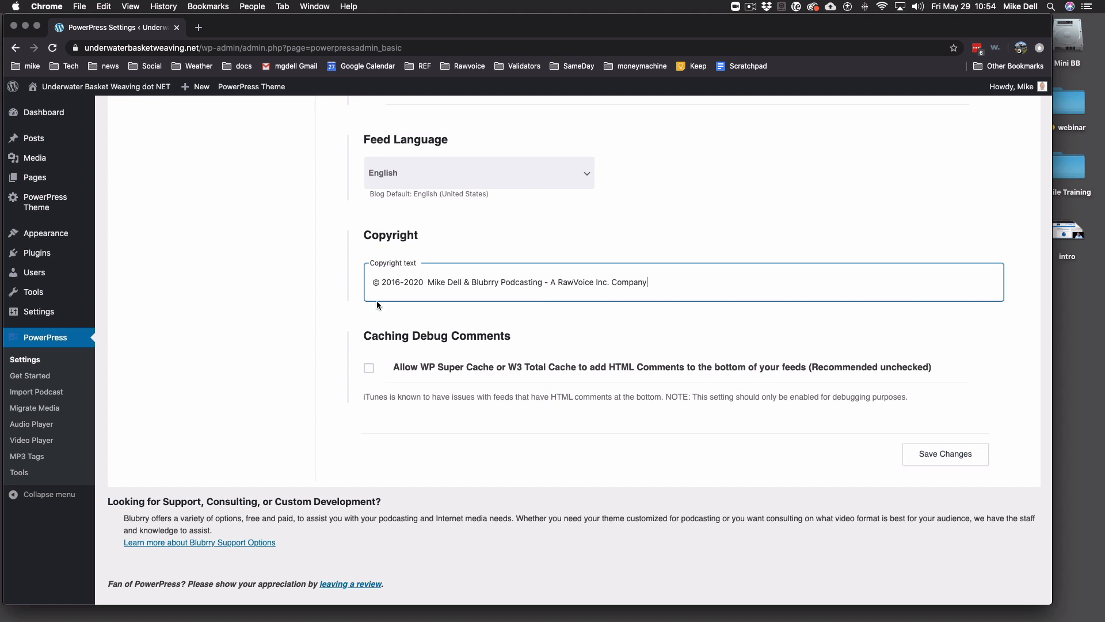
{"action": "left_click_drag", "start_coordinate": [381, 283], "coordinate": [374, 283]}
{"action": "left_click", "coordinate": [940, 454]}
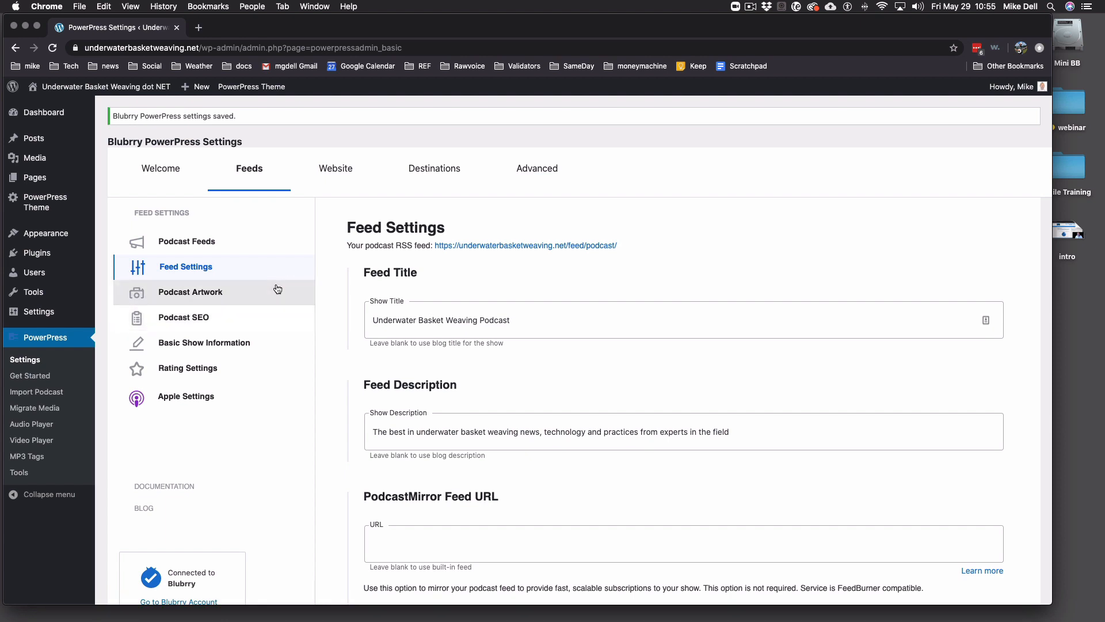
- In Podcast Artwork, copy the ubw1400-018.jpg artwork URL and enable the Apple image for episodes
{"action": "left_click", "coordinate": [206, 302]}
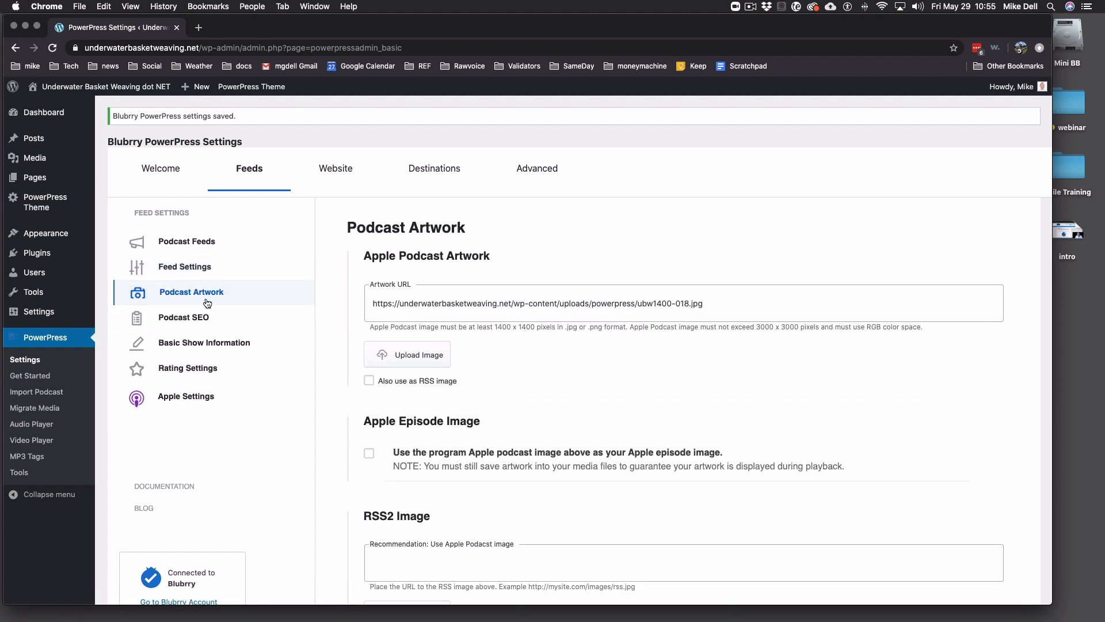
{"action": "left_click", "coordinate": [423, 303]}
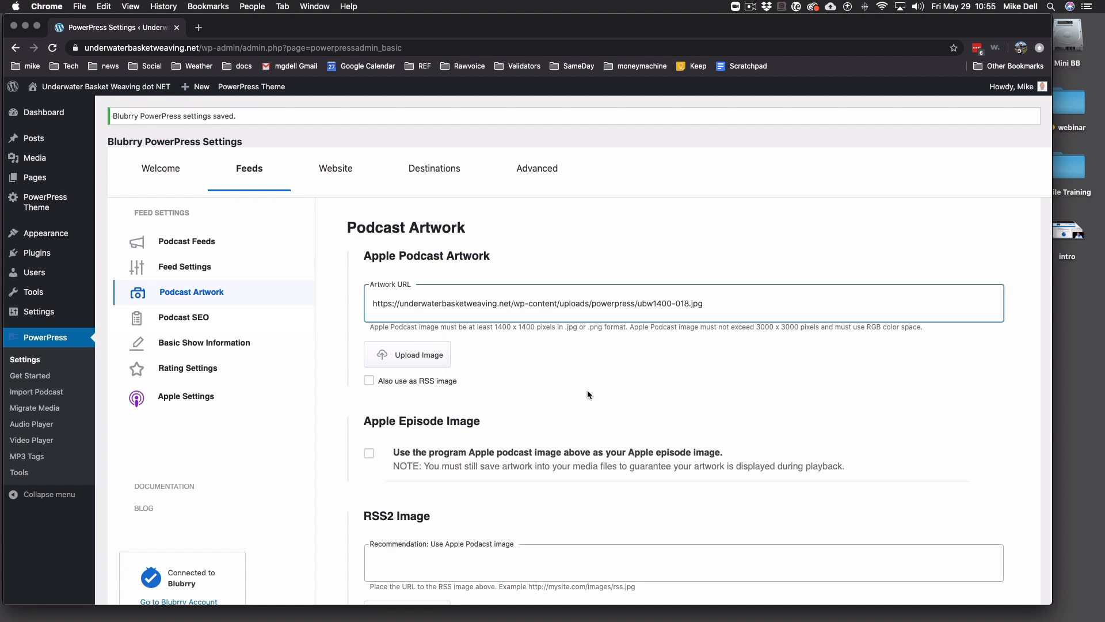
{"action": "scroll", "coordinate": [587, 389], "scroll_direction": "down", "scroll_amount": 5}
{"action": "scroll", "coordinate": [567, 357], "scroll_direction": "up", "scroll_amount": 4}
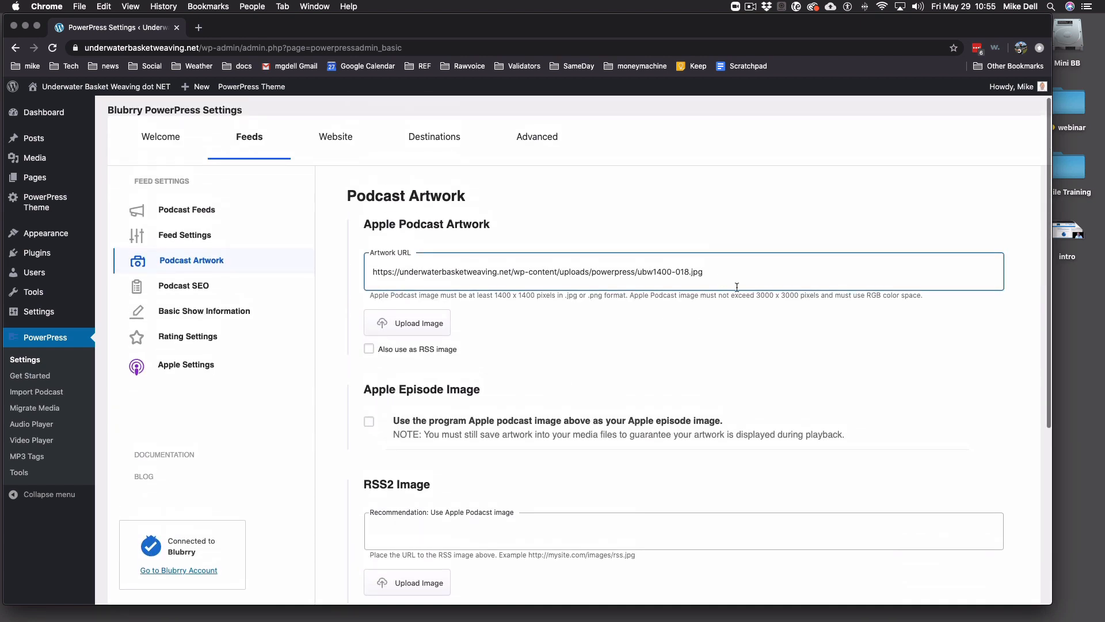
{"action": "left_click_drag", "start_coordinate": [703, 271], "coordinate": [371, 272]}
{"action": "key", "text": "super+c"}
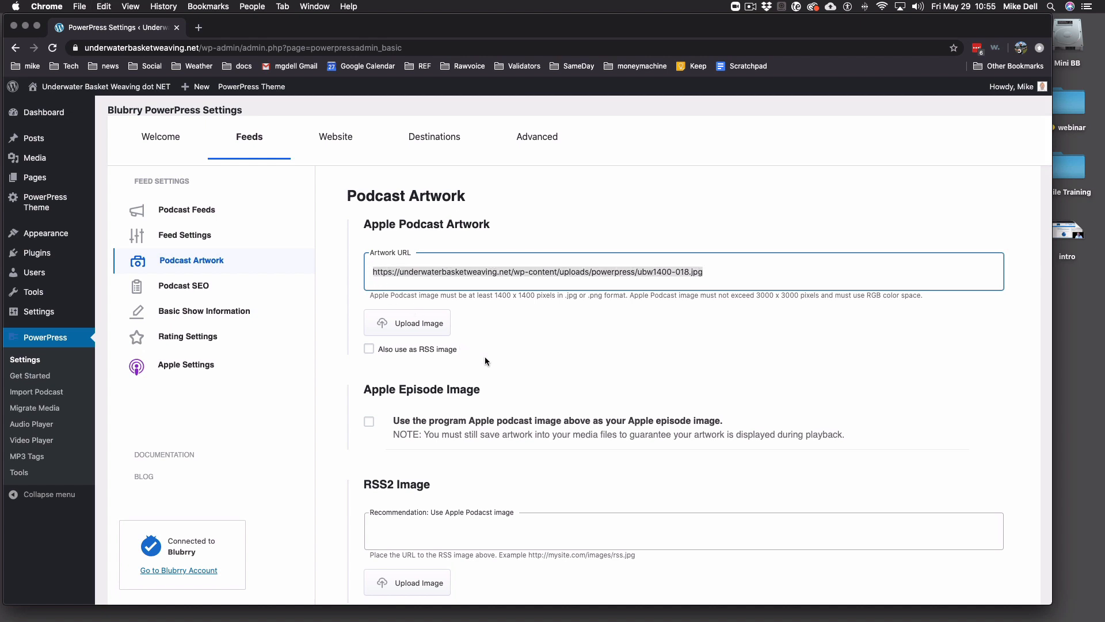
{"action": "left_click", "coordinate": [369, 348]}
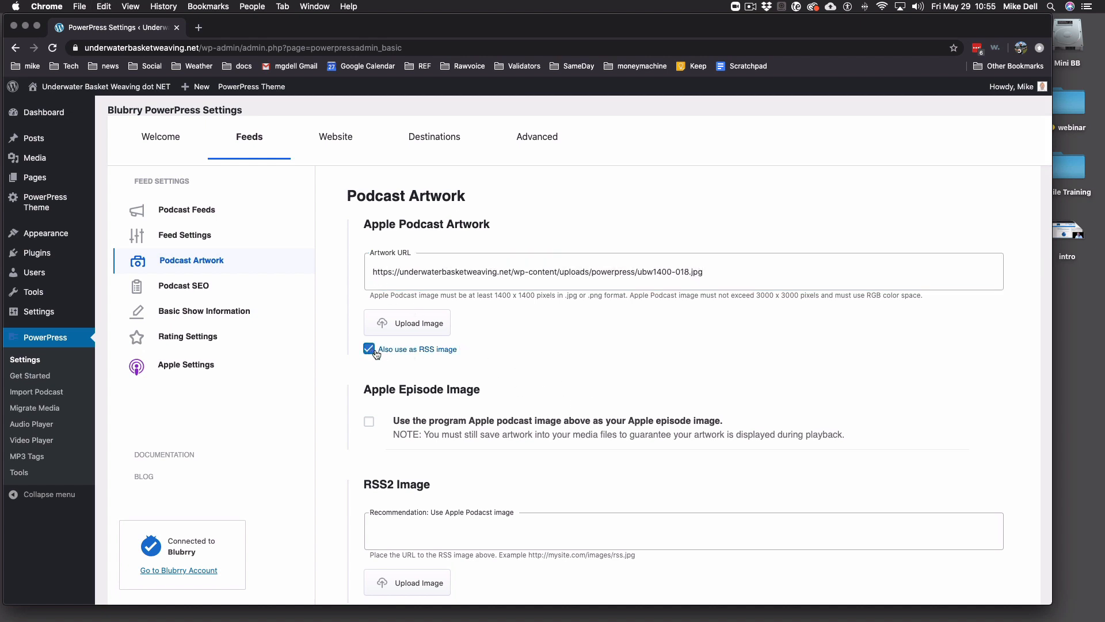
{"action": "left_click", "coordinate": [369, 422]}
- Paste the artwork URL as the RSS2 image and save the artwork settings
{"action": "left_click", "coordinate": [482, 534]}
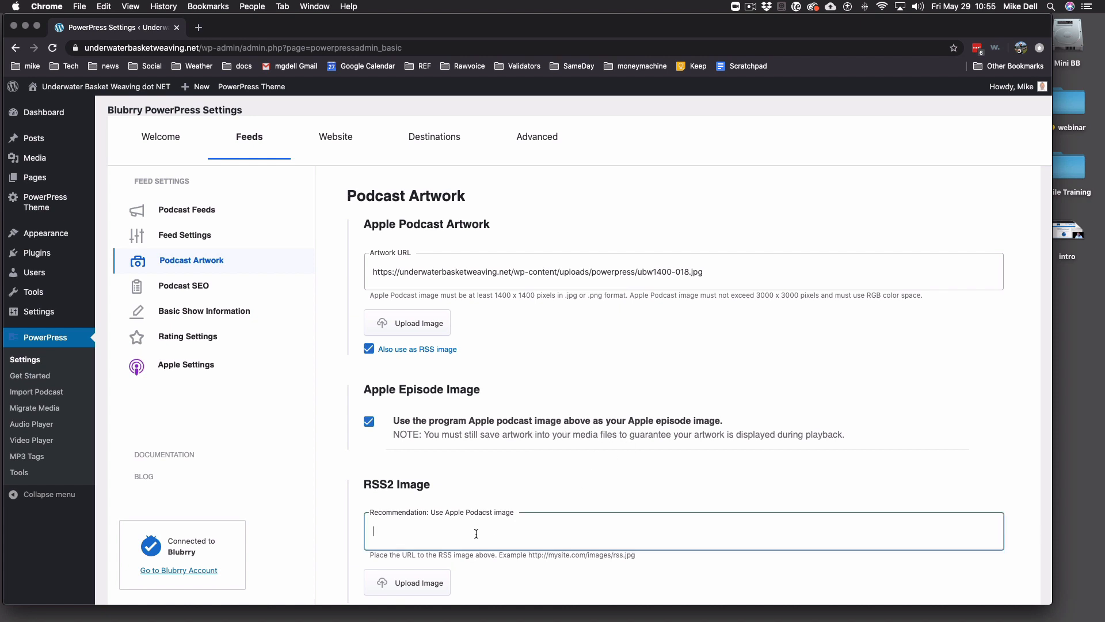
{"action": "key", "text": "super+v"}
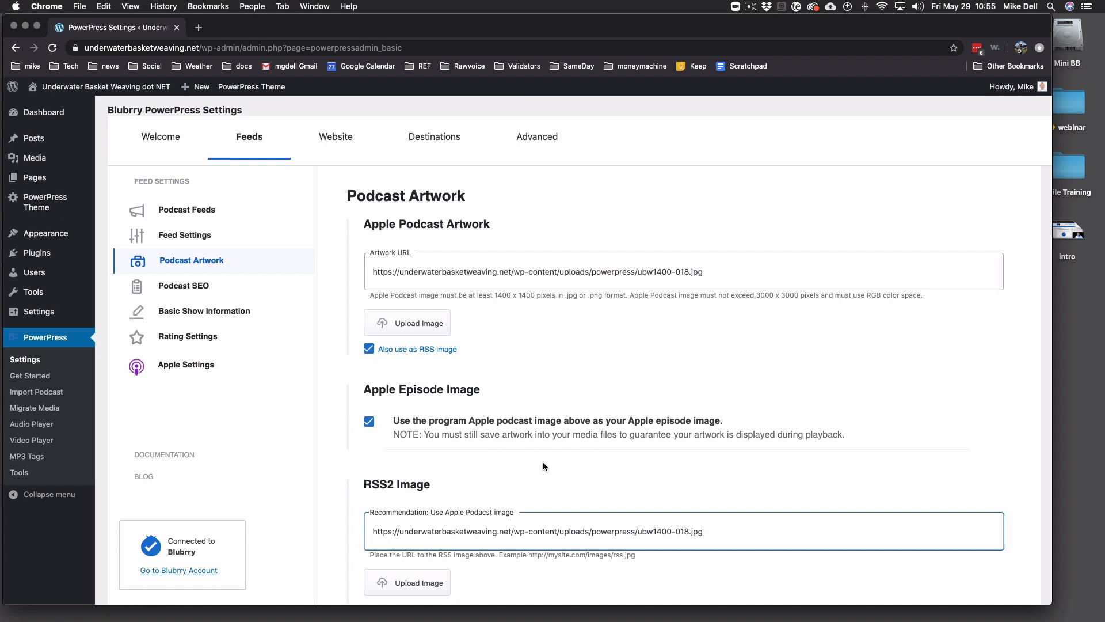
{"action": "scroll", "coordinate": [544, 462], "scroll_direction": "down", "scroll_amount": 5}
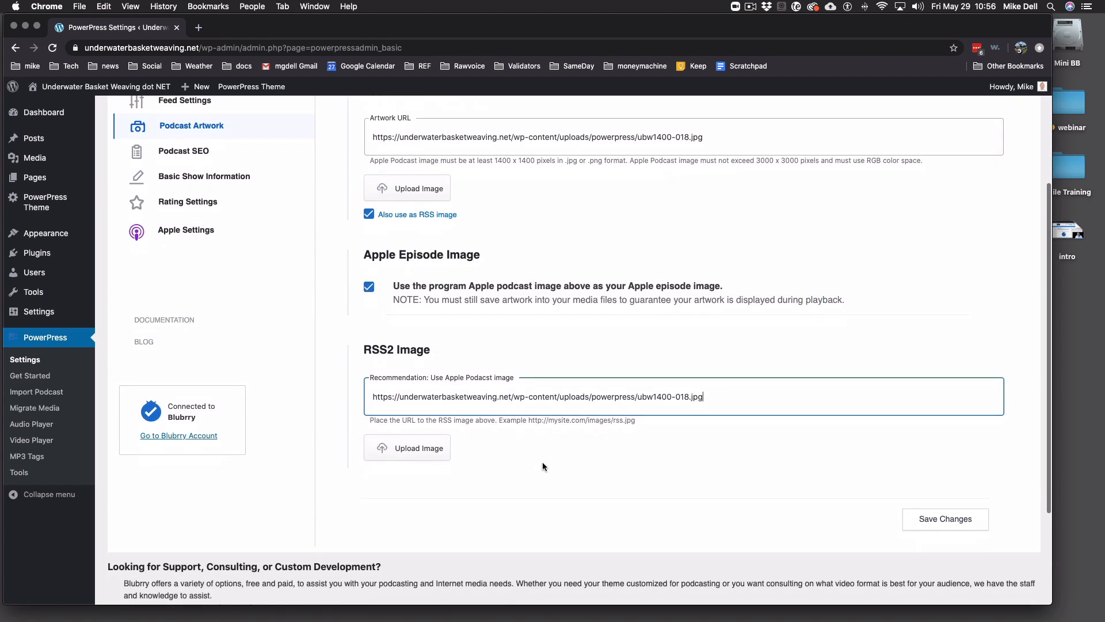
{"action": "scroll", "coordinate": [543, 466], "scroll_direction": "down", "scroll_amount": 2}
{"action": "left_click", "coordinate": [939, 453]}
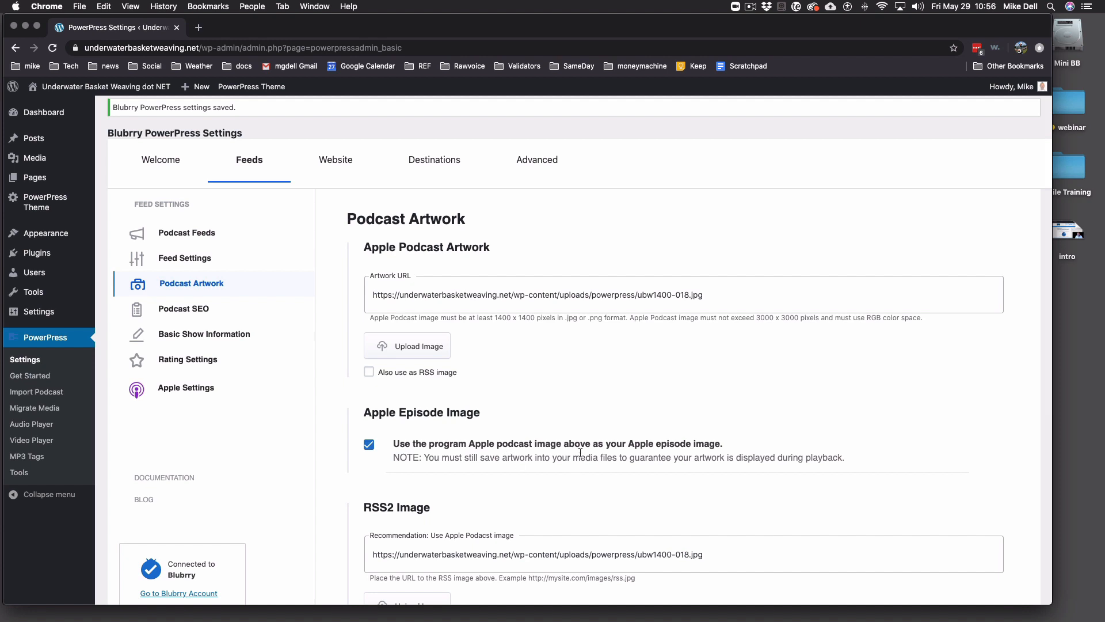
- Enable 'Schema.org audio objects in microdata format' under Podcast SEO AudioObjects
{"action": "left_click", "coordinate": [199, 310]}
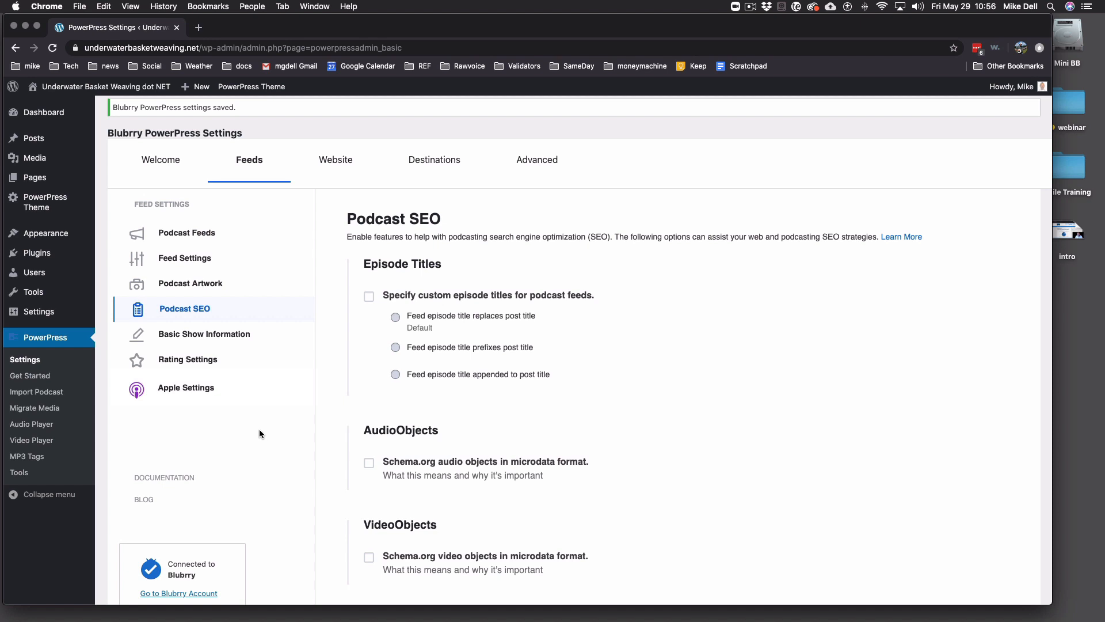
{"action": "left_click", "coordinate": [370, 466]}
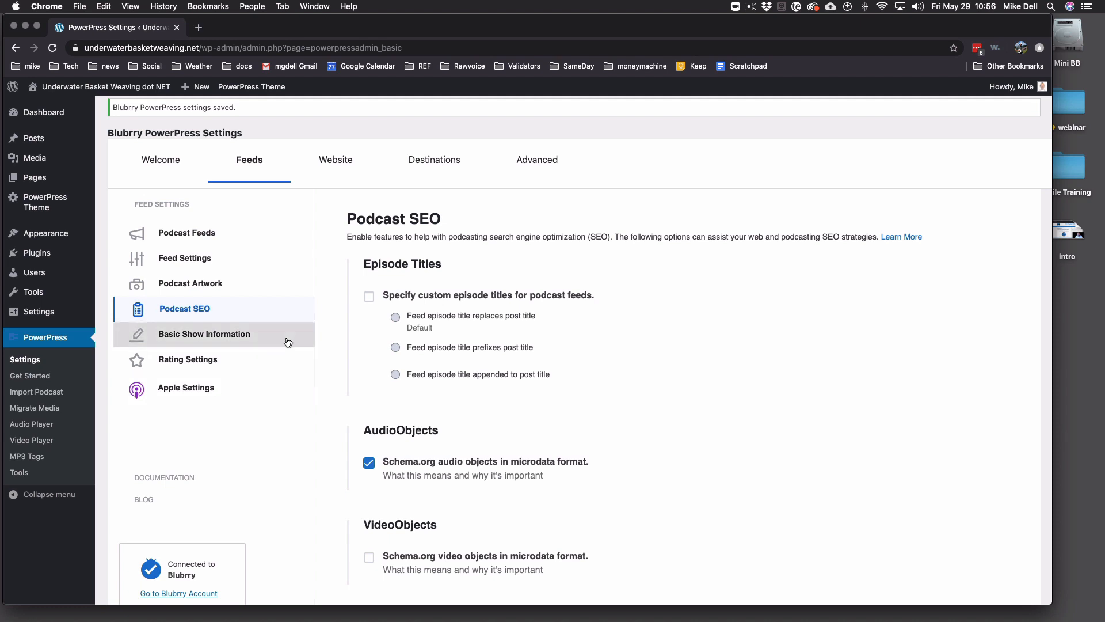
- Paste Traverse City Michigan USA as the show's location in Basic Show Information
{"action": "left_click", "coordinate": [218, 335]}
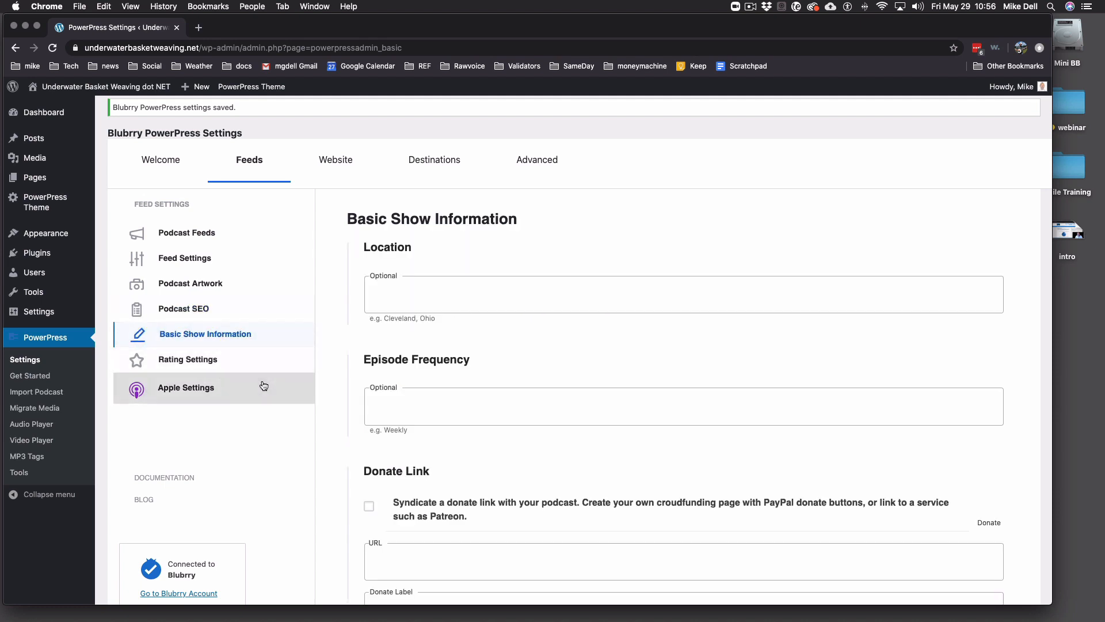
{"action": "left_click", "coordinate": [413, 312]}
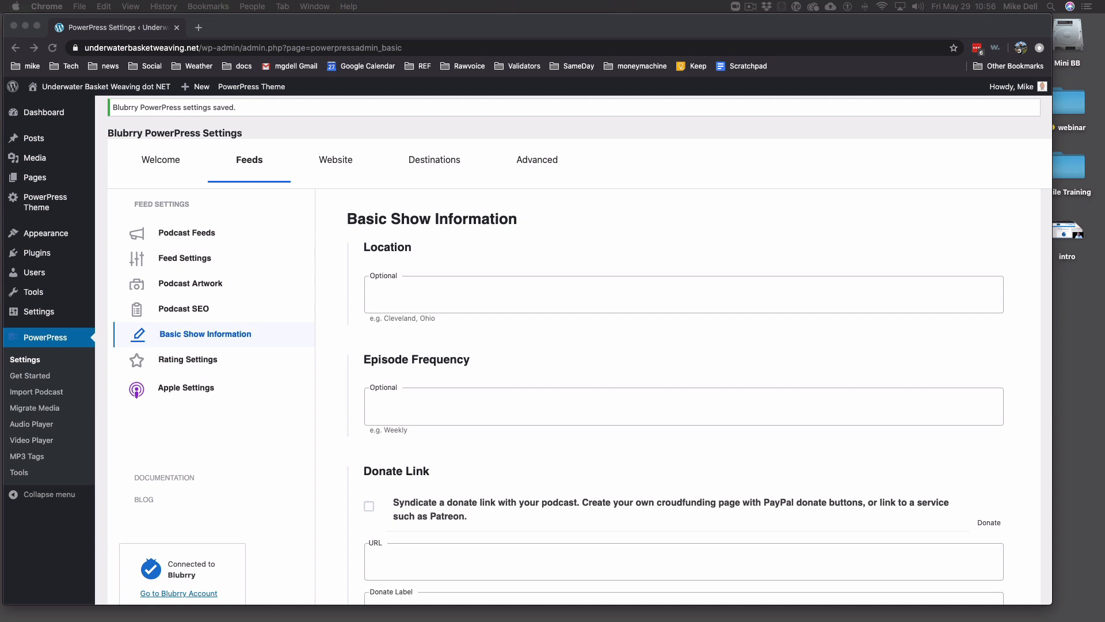
{"action": "left_click", "coordinate": [468, 296]}
{"action": "type", "text": "Traverse City Michigan USA"}
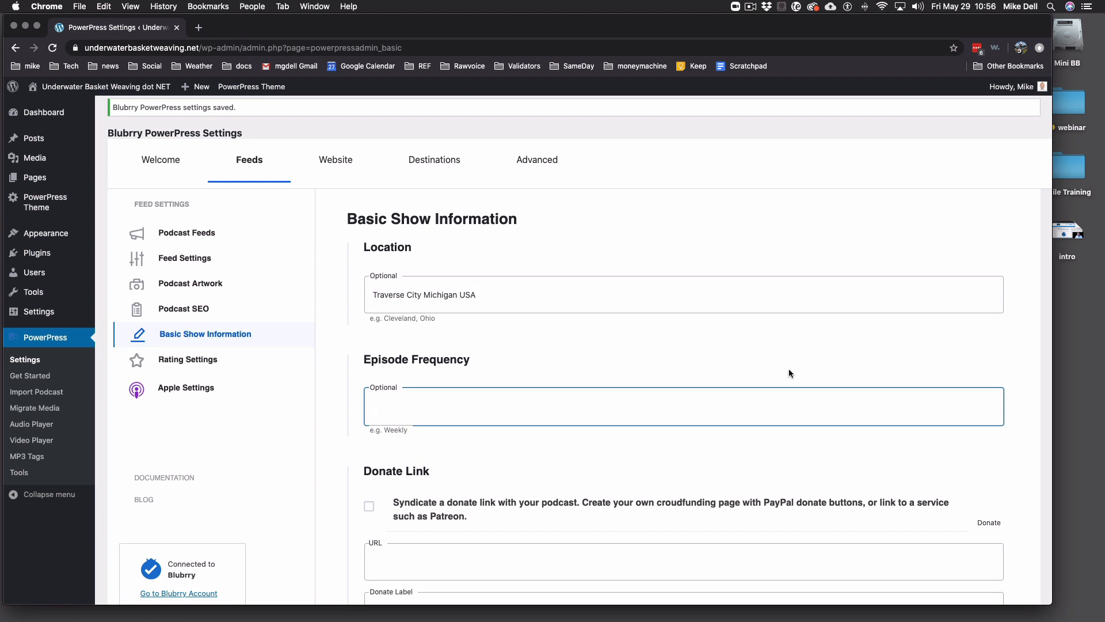
- Set Episode Frequency to Monthly, fixing its spelling, and save the show information
{"action": "type", "text": "m"}
{"action": "type", "text": "Montly"}
{"action": "key", "text": "BackSpace"}
{"action": "key", "text": "BackSpace"}
{"action": "key", "text": "BackSpace"}
{"action": "type", "text": "thy"}
{"action": "scroll", "coordinate": [789, 372], "scroll_direction": "down", "scroll_amount": 1}
{"action": "right_click", "coordinate": [383, 402]}
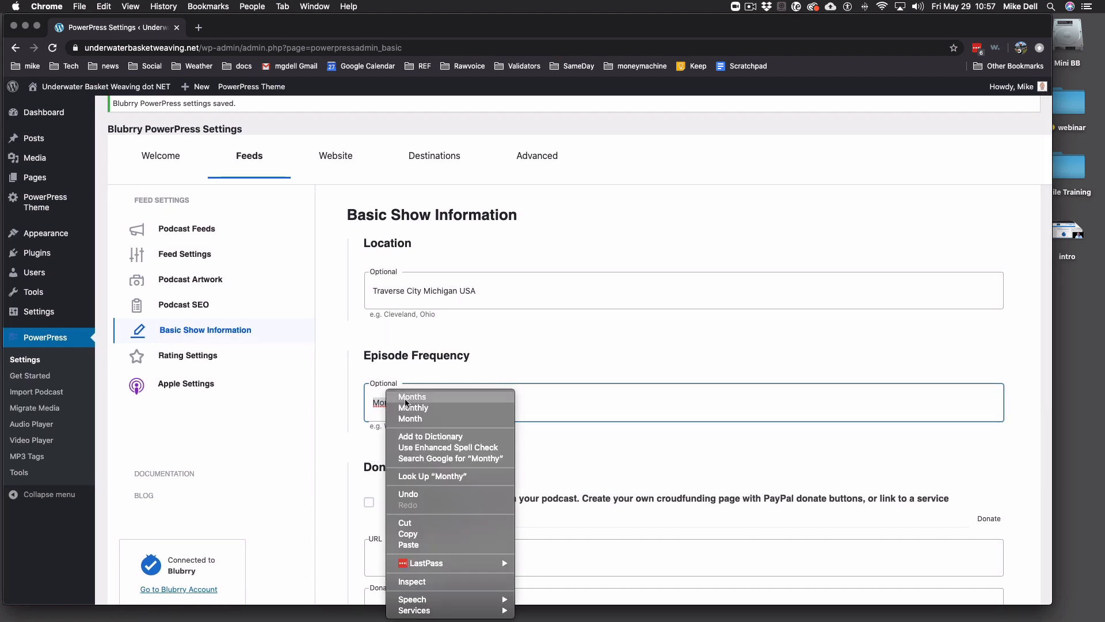
{"action": "left_click", "coordinate": [432, 407]}
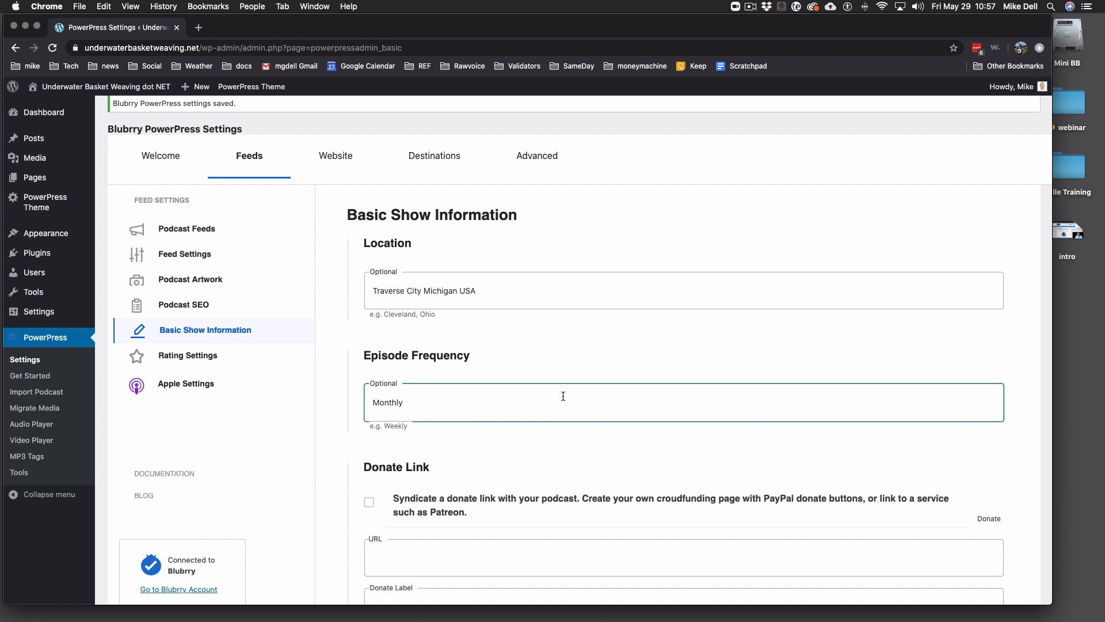
{"action": "scroll", "coordinate": [563, 396], "scroll_direction": "down", "scroll_amount": 5}
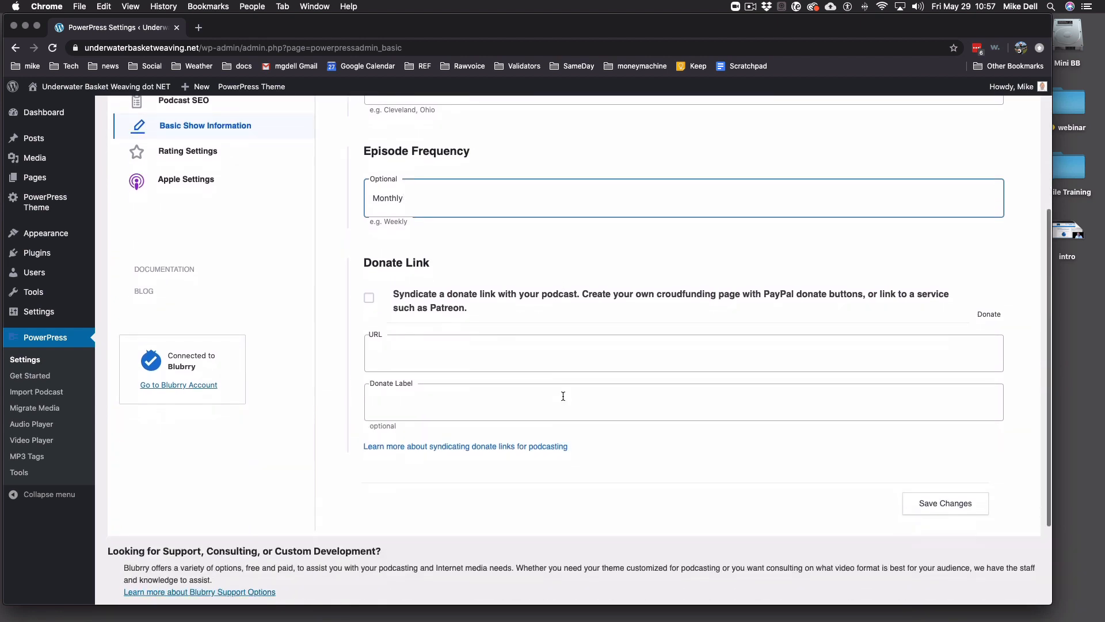
{"action": "scroll", "coordinate": [563, 397], "scroll_direction": "down", "scroll_amount": 1}
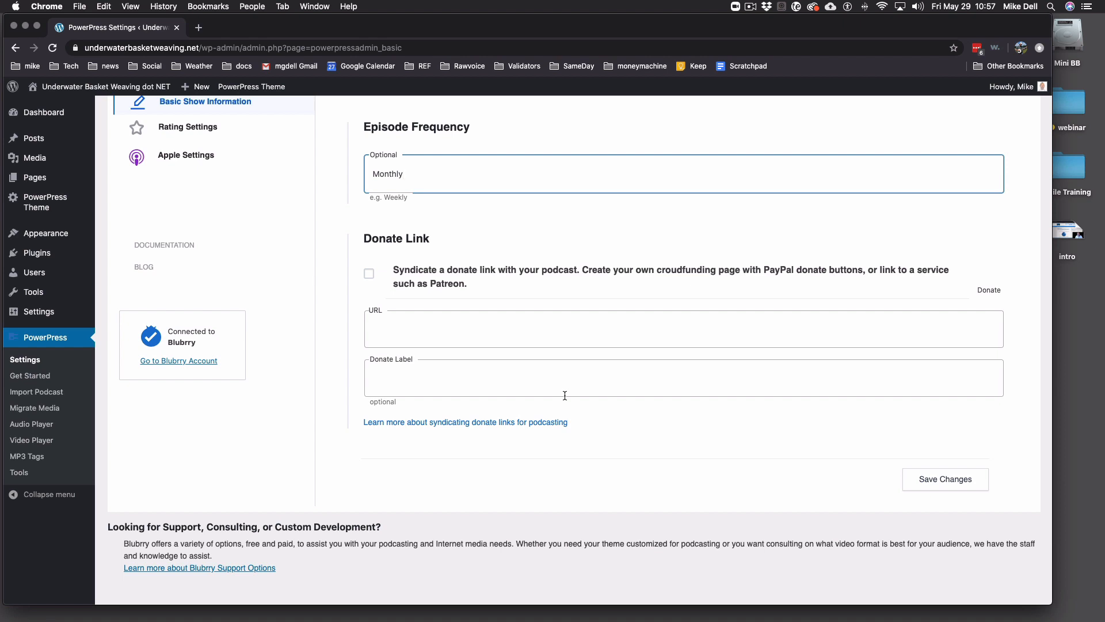
{"action": "left_click", "coordinate": [477, 339]}
{"action": "left_click", "coordinate": [444, 391]}
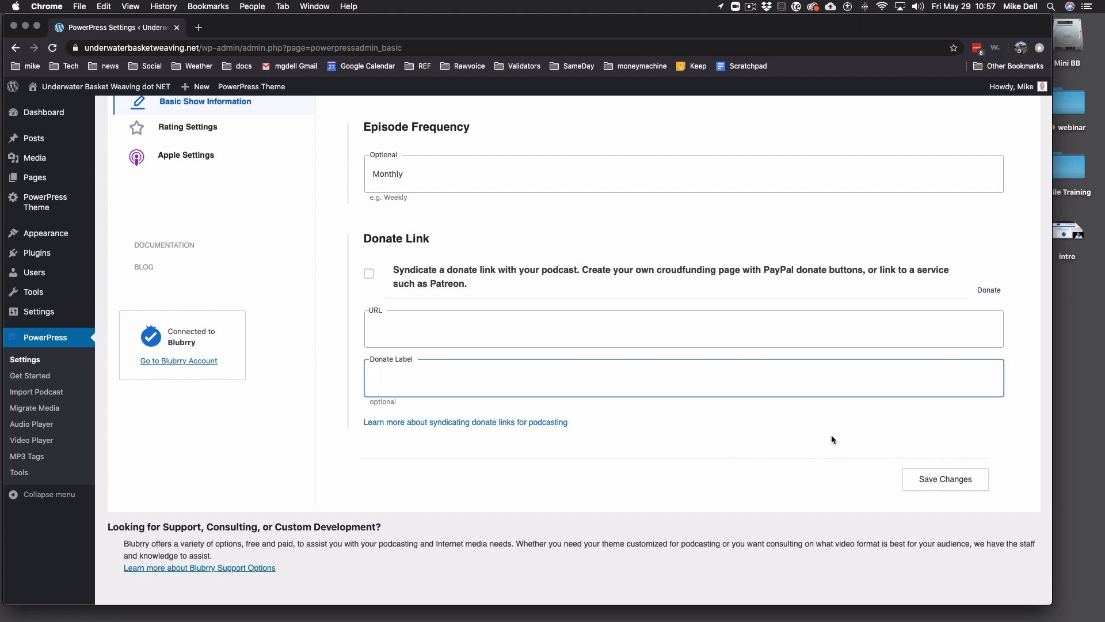
{"action": "left_click", "coordinate": [938, 480]}
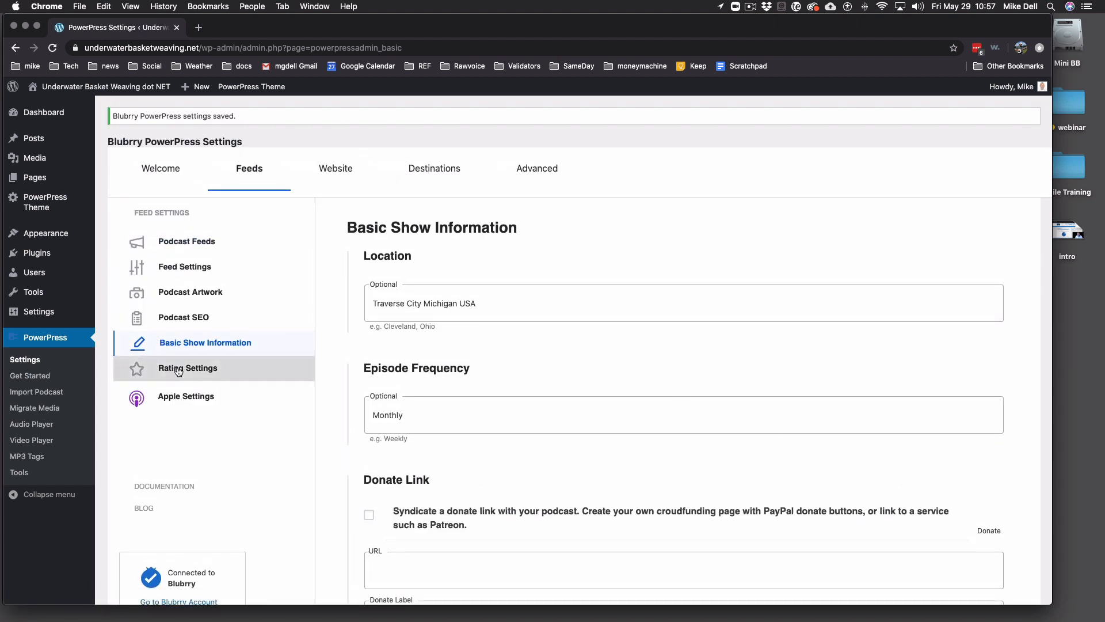
- Set the Rating Settings to TV-G, save, and go to the feed's Apple Settings
{"action": "left_click", "coordinate": [185, 372]}
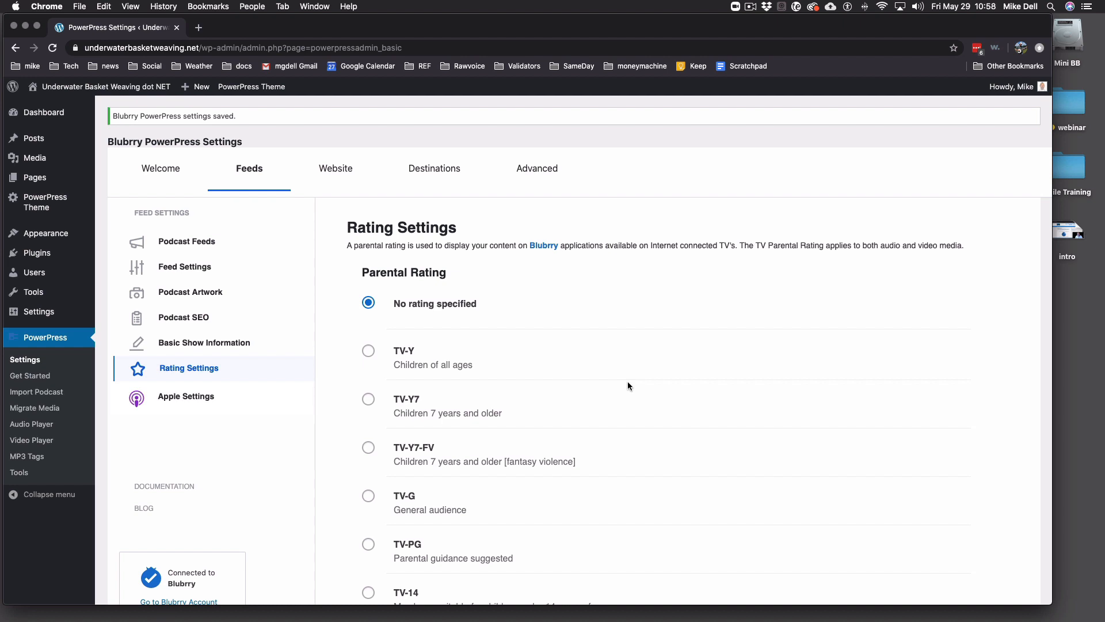
{"action": "scroll", "coordinate": [627, 382], "scroll_direction": "down", "scroll_amount": 5}
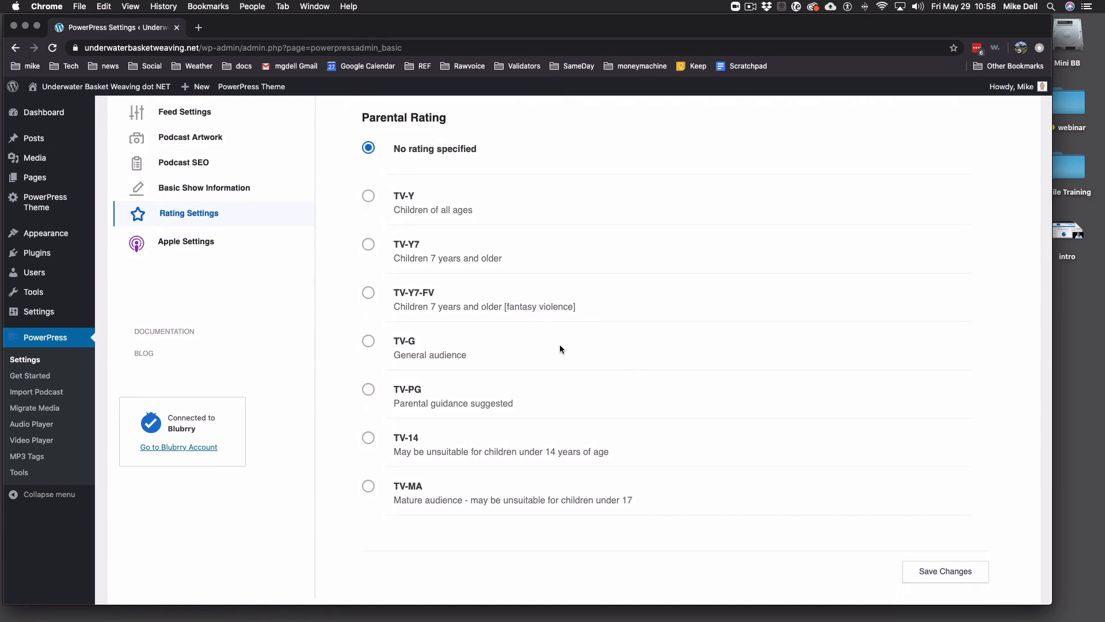
{"action": "left_click", "coordinate": [369, 341]}
{"action": "scroll", "coordinate": [540, 333], "scroll_direction": "down", "scroll_amount": 3}
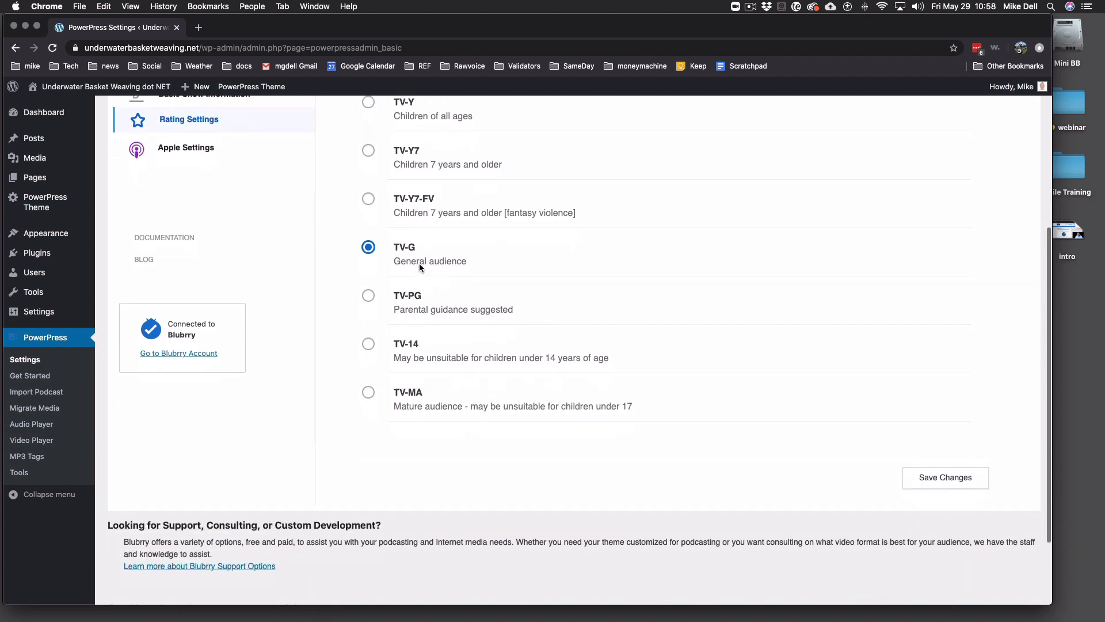
{"action": "scroll", "coordinate": [415, 361], "scroll_direction": "down", "scroll_amount": 1}
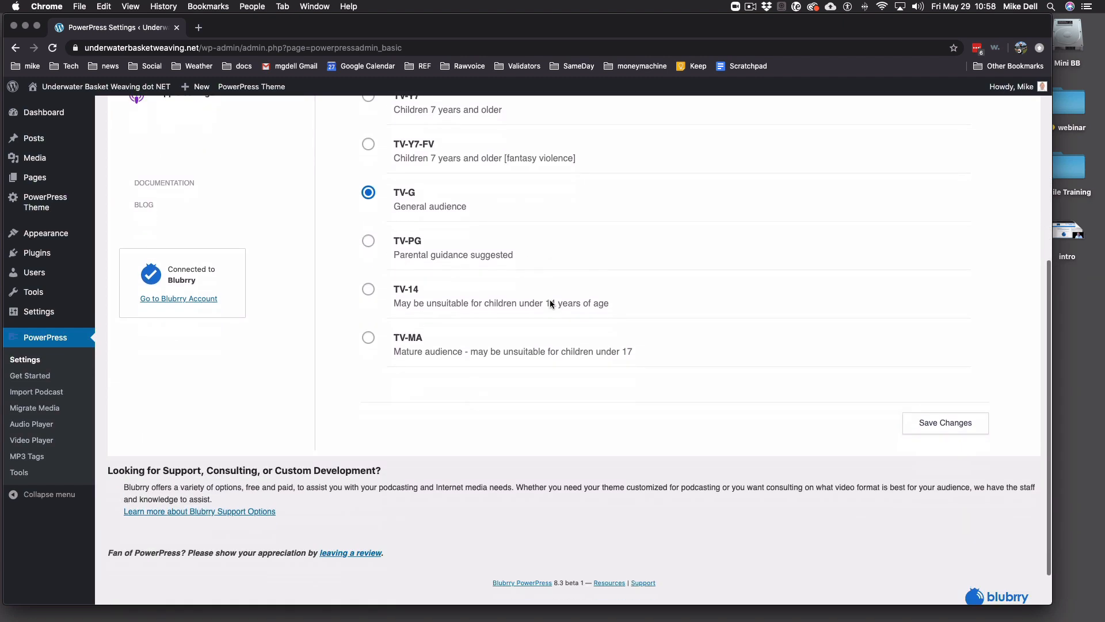
{"action": "scroll", "coordinate": [415, 412], "scroll_direction": "up", "scroll_amount": 3}
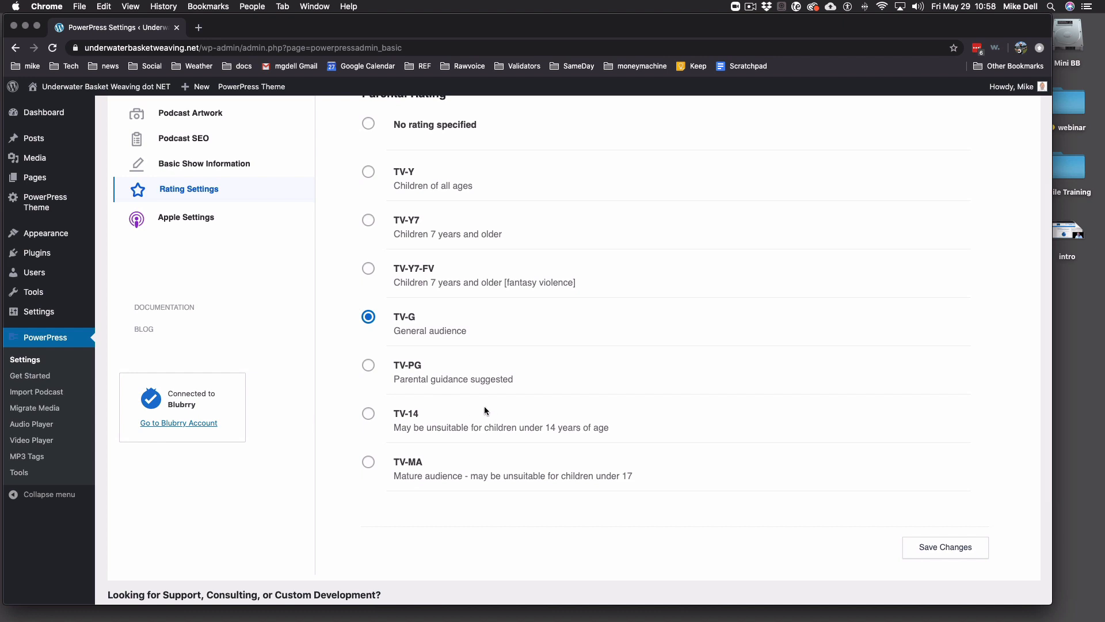
{"action": "scroll", "coordinate": [858, 455], "scroll_direction": "down", "scroll_amount": 1}
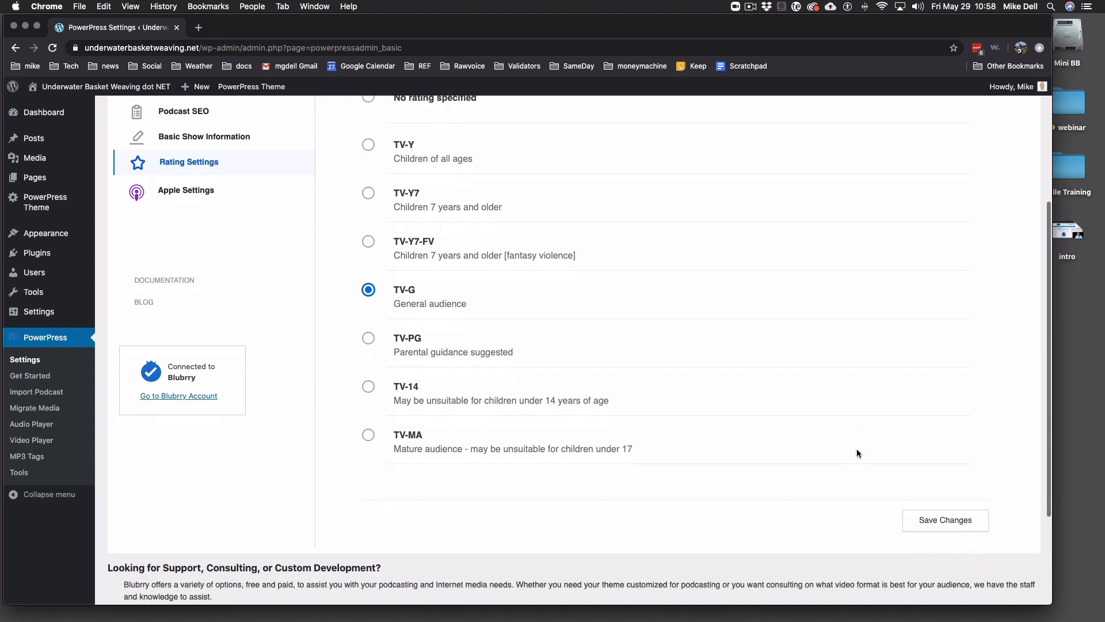
{"action": "left_click", "coordinate": [940, 511]}
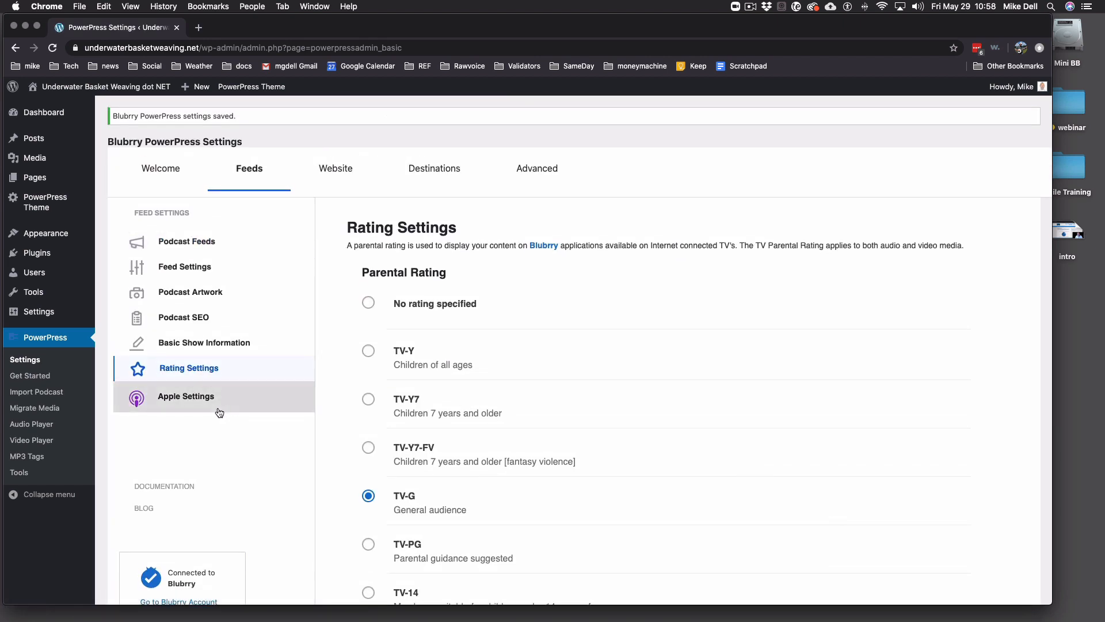
{"action": "left_click", "coordinate": [188, 400]}
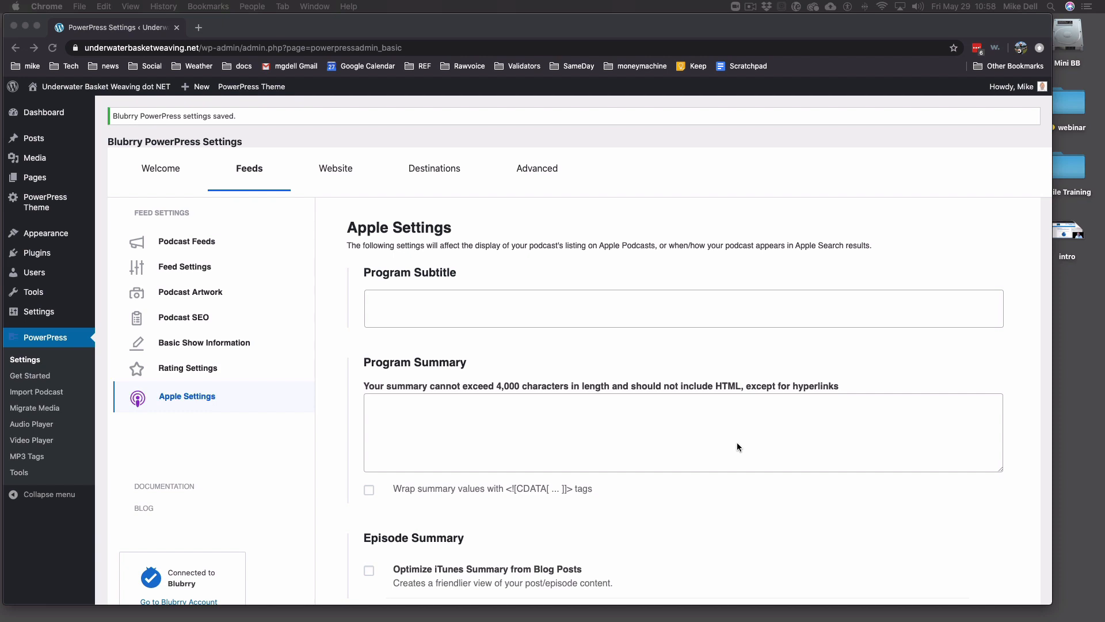
- Paste the program subtitle sentence into Program Subtitle
{"action": "left_click", "coordinate": [453, 304]}
{"action": "left_click", "coordinate": [453, 304]}
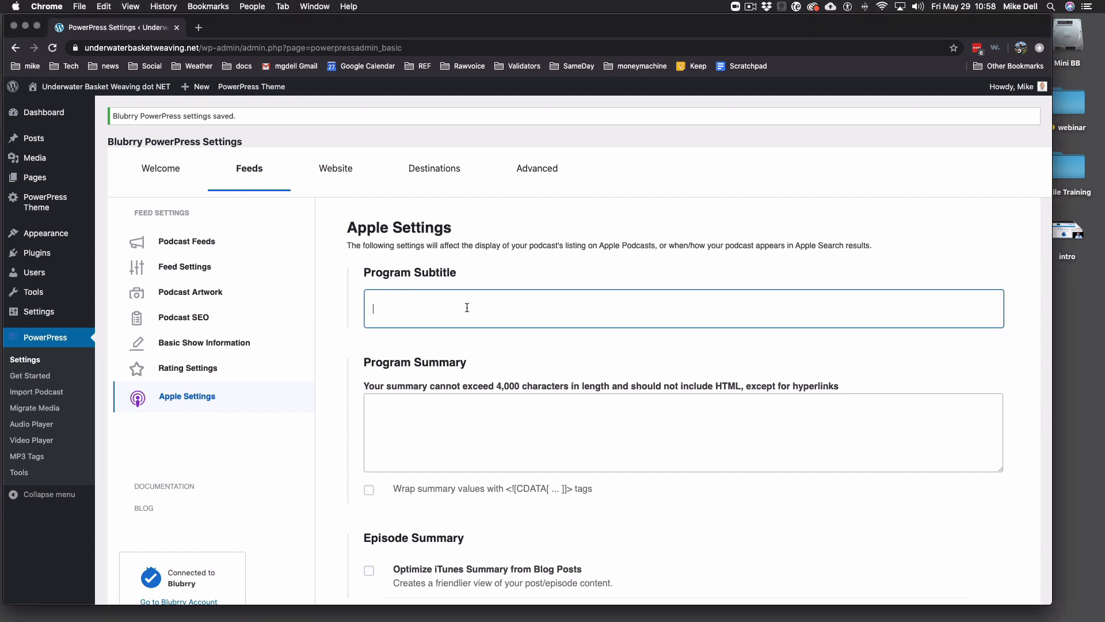
{"action": "type", "text": "The best in underwater basket weaving news, technology and practices from experts in the field"}
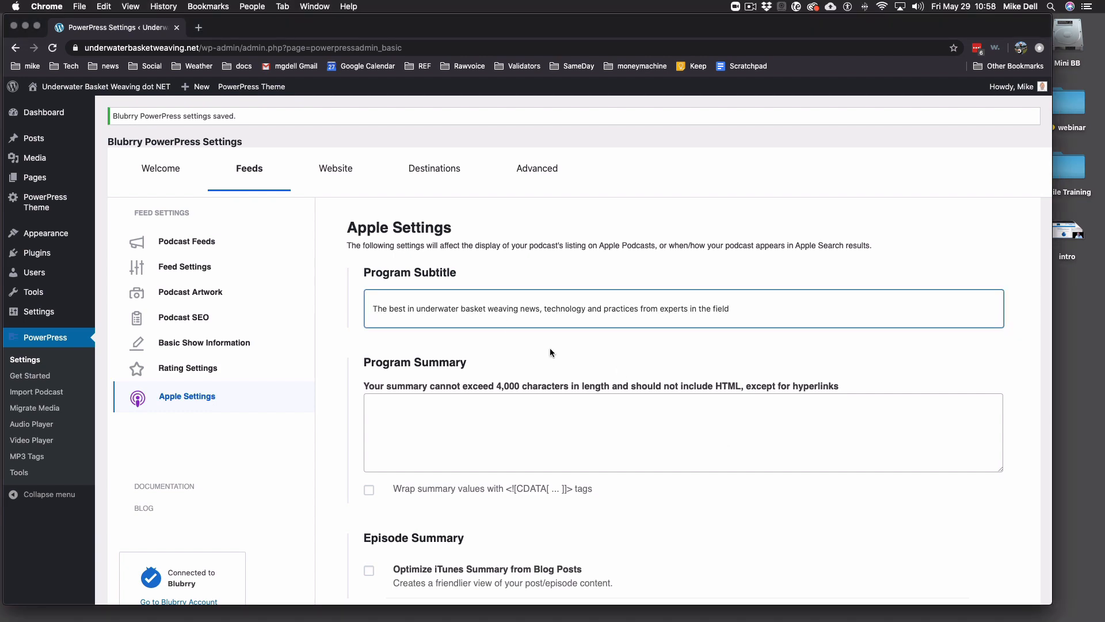
- Paste the two-line underwater basket weaving podcast description into Program Summary
{"action": "left_click", "coordinate": [501, 415]}
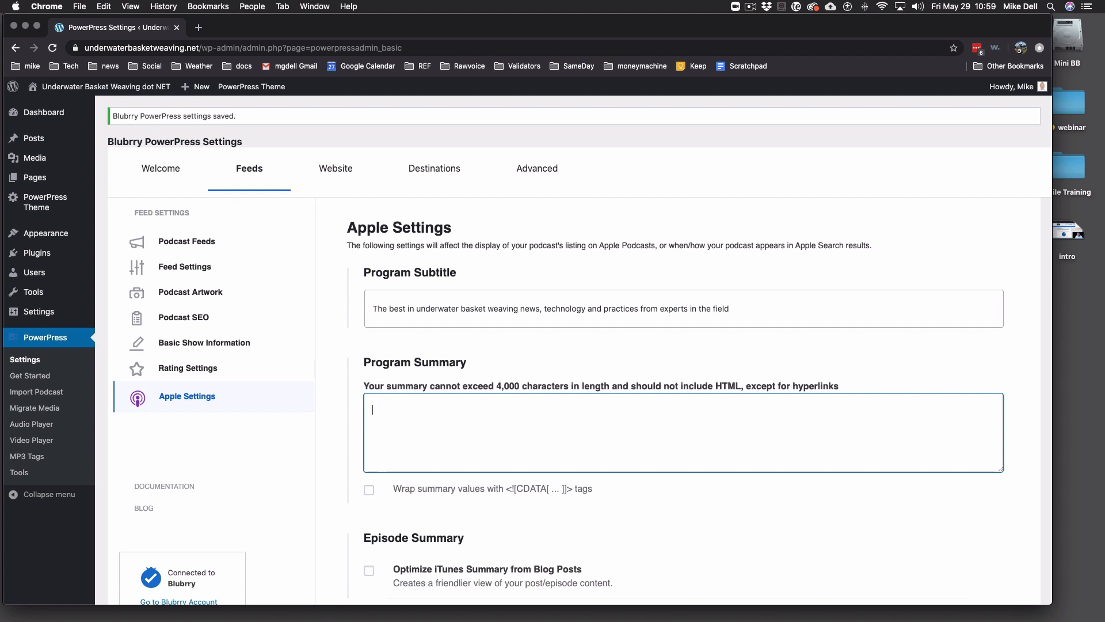
{"action": "key", "text": "super+Tab"}
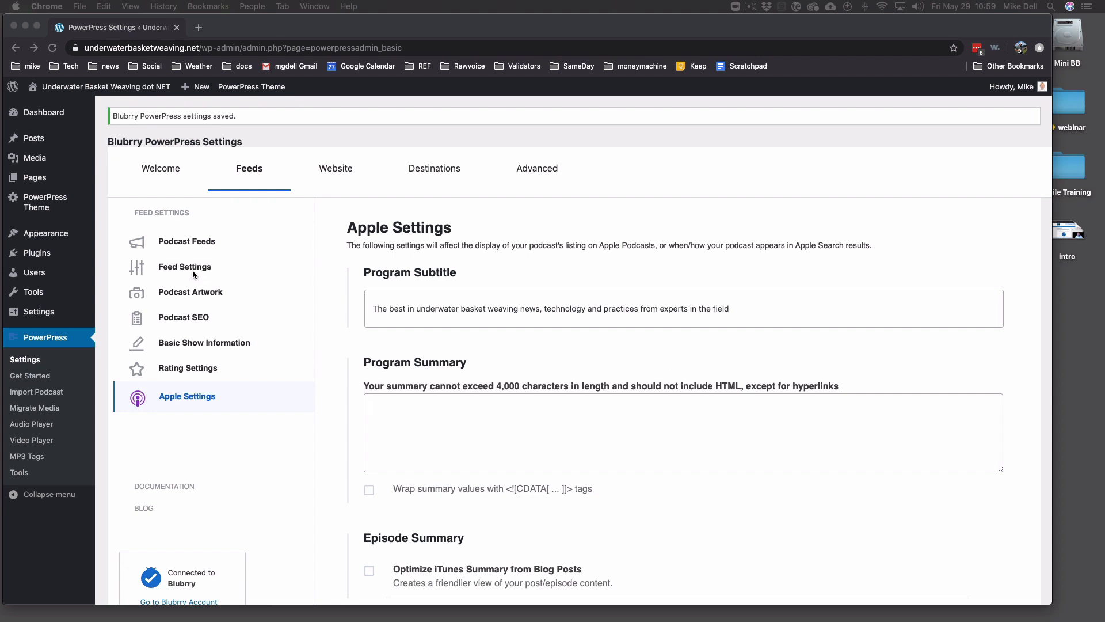
{"action": "left_click", "coordinate": [449, 415]}
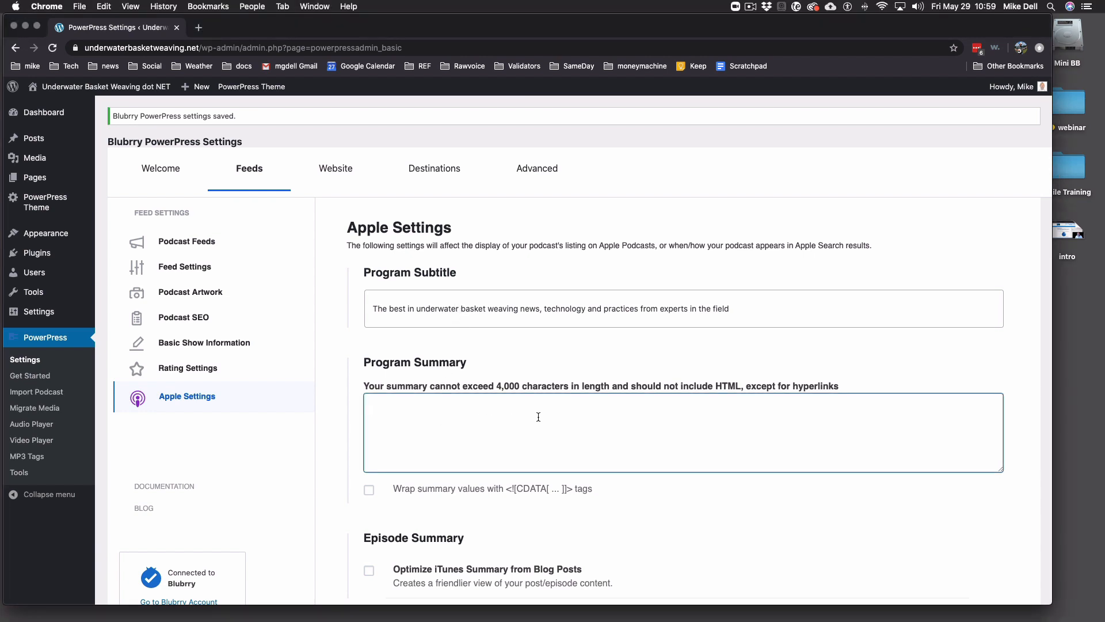
{"action": "type", "text": "Underwater basket weaving news, technology and practices from experts in the field.  This podcast will be released weekly on Thursdays. This is a demo podcast for Blubrry Podcasting and RawVoice Inc. to demonstrate how to install and configure PowerPress and Blubrry Hosting."}
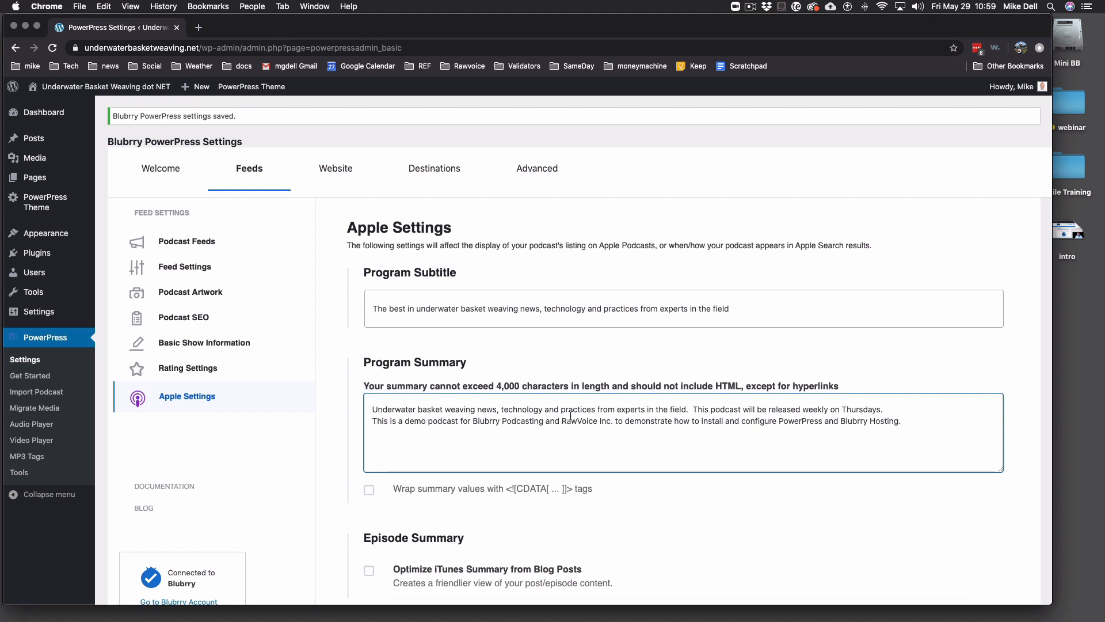
{"action": "scroll", "coordinate": [552, 412], "scroll_direction": "down", "scroll_amount": 3}
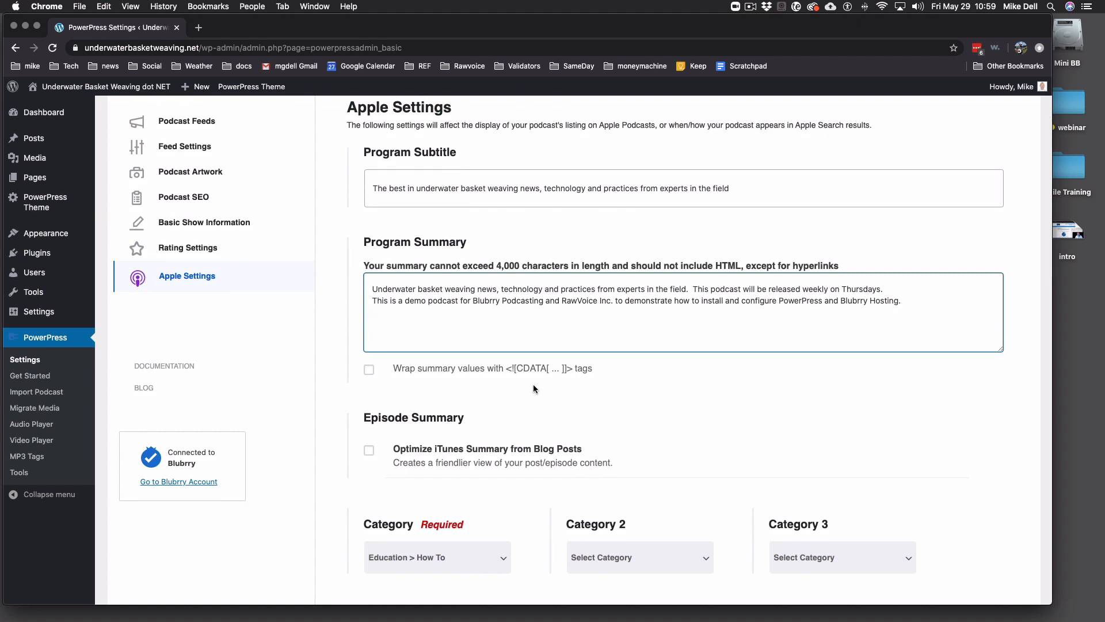
{"action": "scroll", "coordinate": [533, 384], "scroll_direction": "down", "scroll_amount": 1}
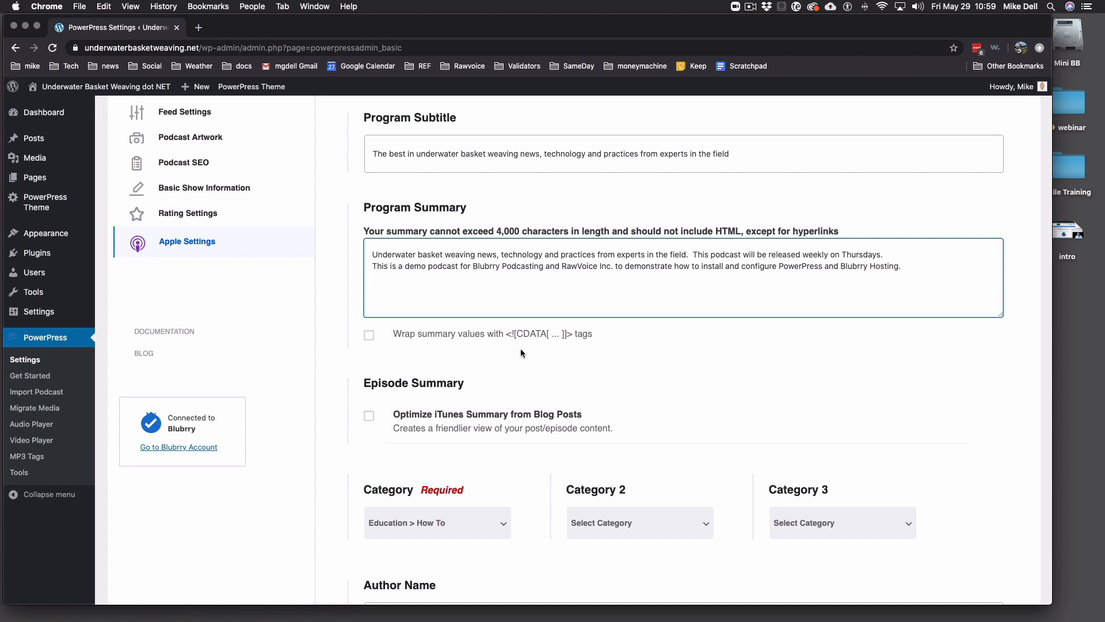
{"action": "scroll", "coordinate": [520, 349], "scroll_direction": "down", "scroll_amount": 3}
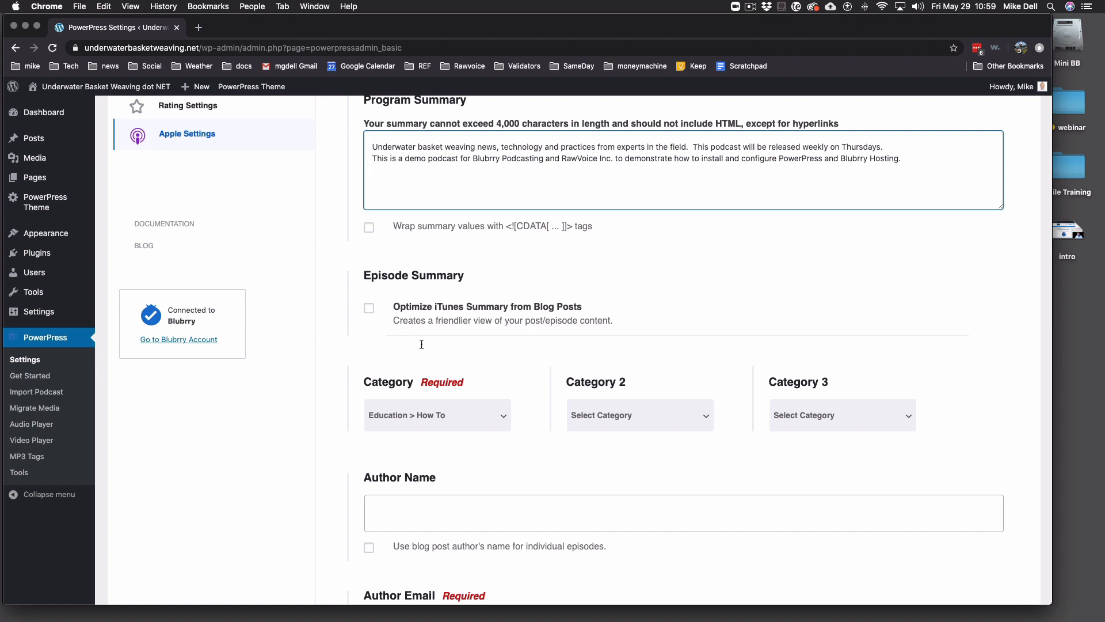
- Enter the author's name in Author Name and the author's e-mail address in Author Email
{"action": "scroll", "coordinate": [514, 355], "scroll_direction": "down", "scroll_amount": 5}
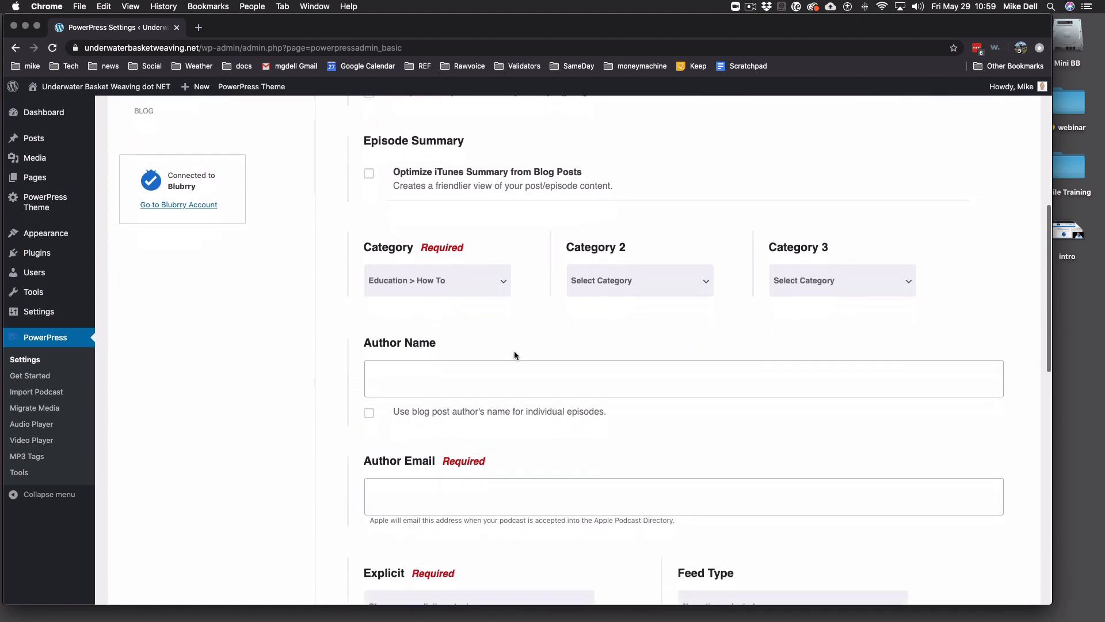
{"action": "left_click", "coordinate": [475, 320]}
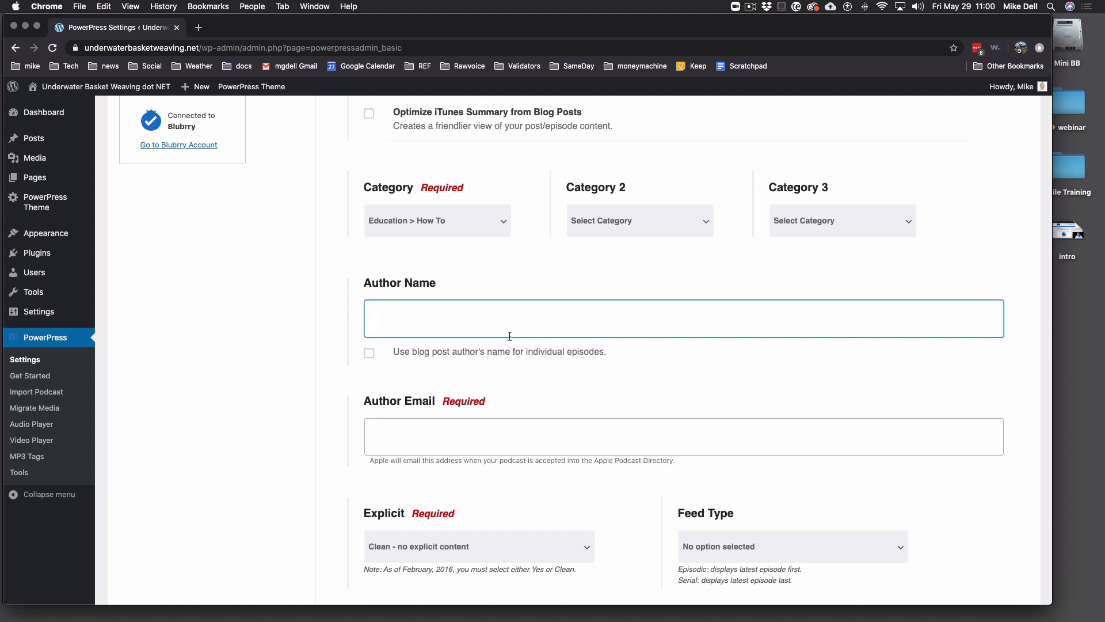
{"action": "left_click", "coordinate": [510, 442]}
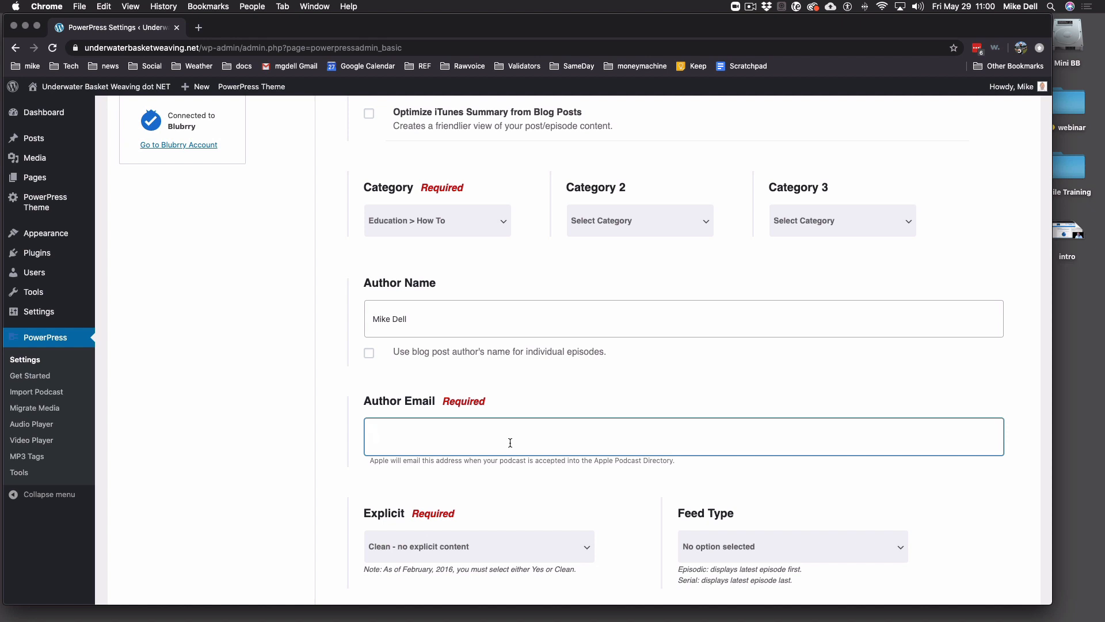
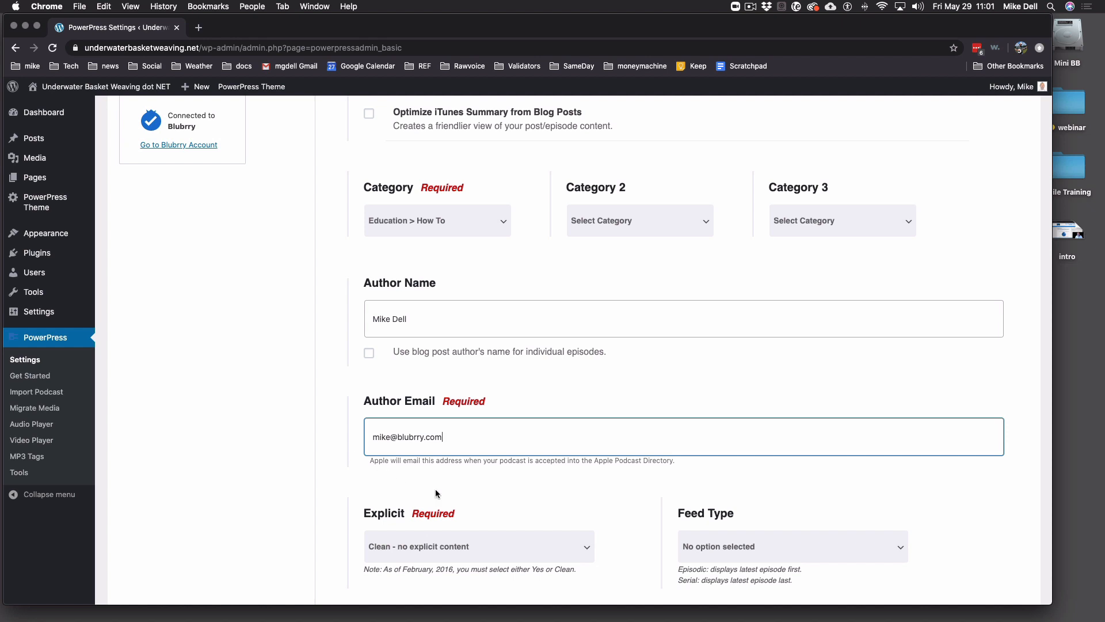
{"action": "scroll", "coordinate": [530, 413], "scroll_direction": "down", "scroll_amount": 5}
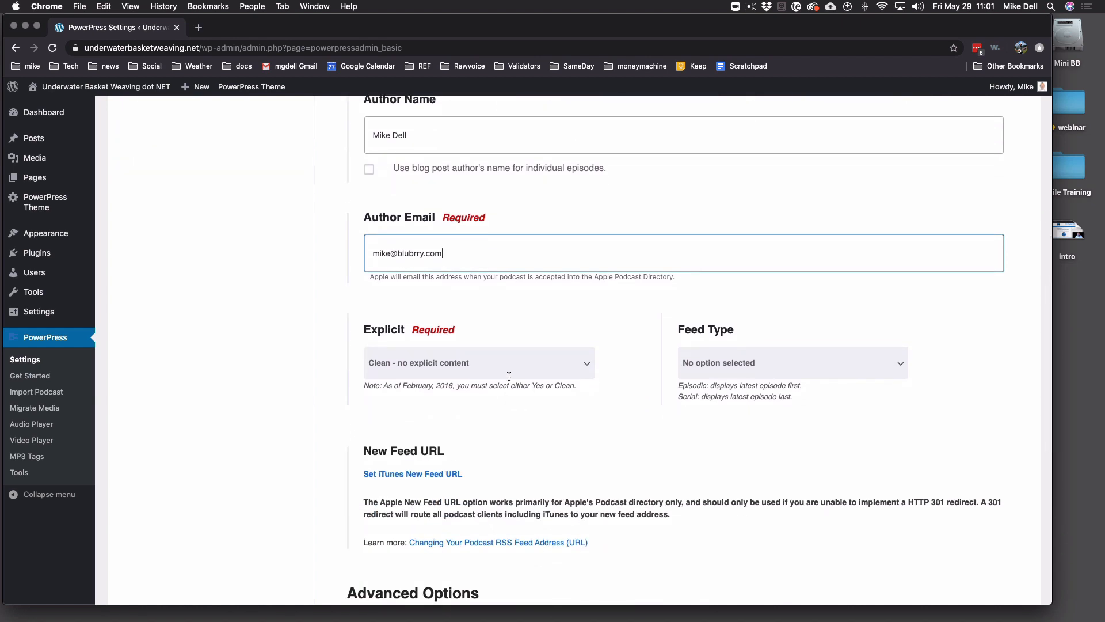
- Set Explicit to 'Clean - no explicit content'
{"action": "left_click", "coordinate": [510, 373]}
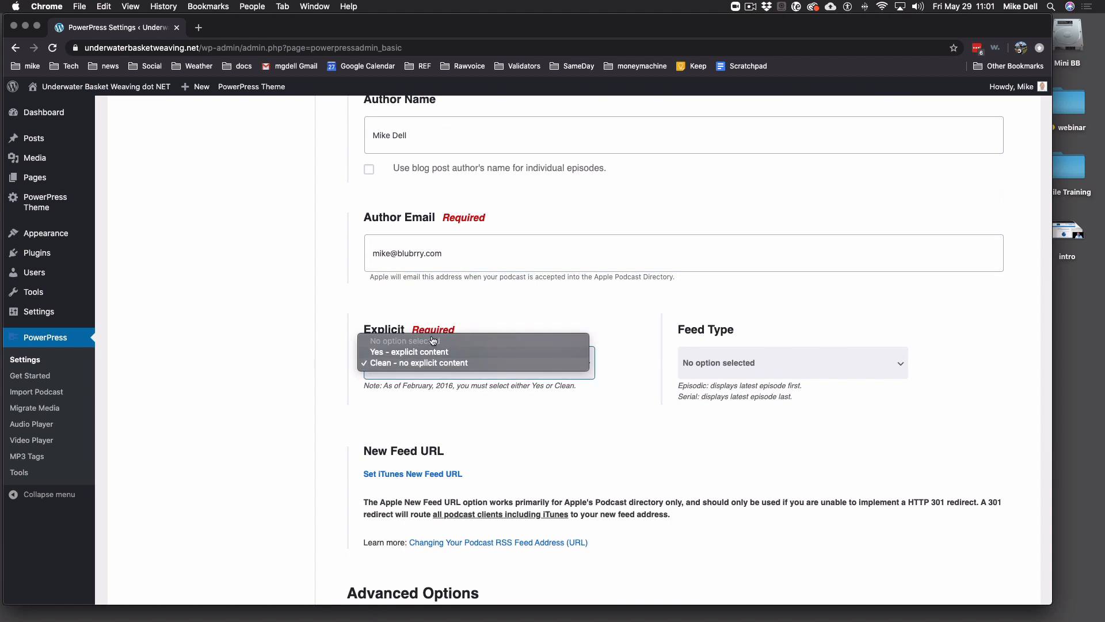
{"action": "left_click", "coordinate": [461, 362]}
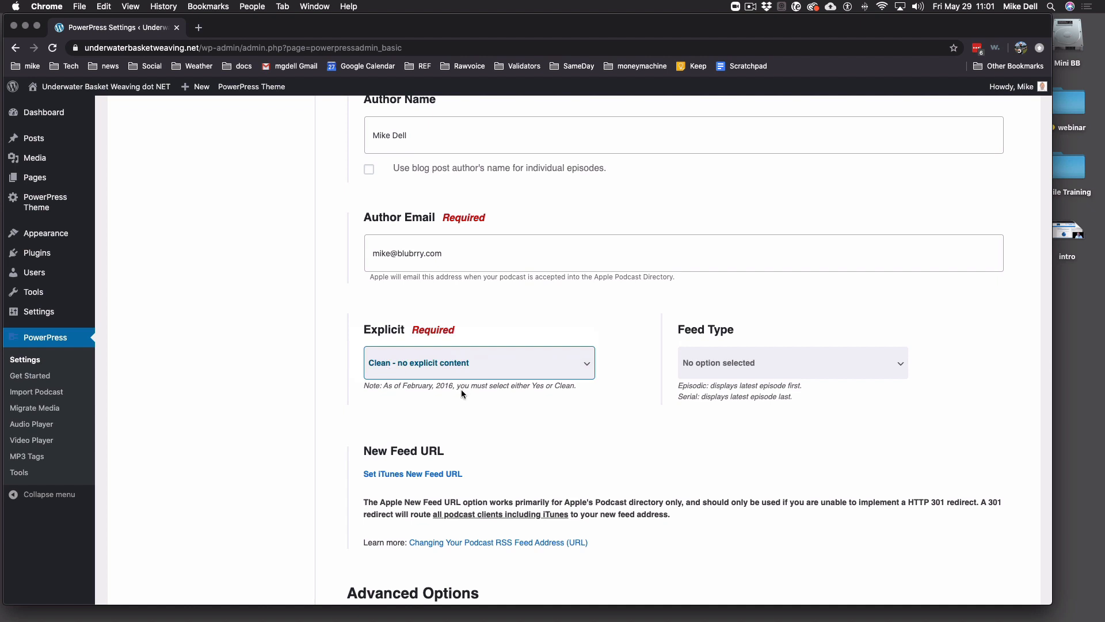
{"action": "left_click", "coordinate": [519, 357]}
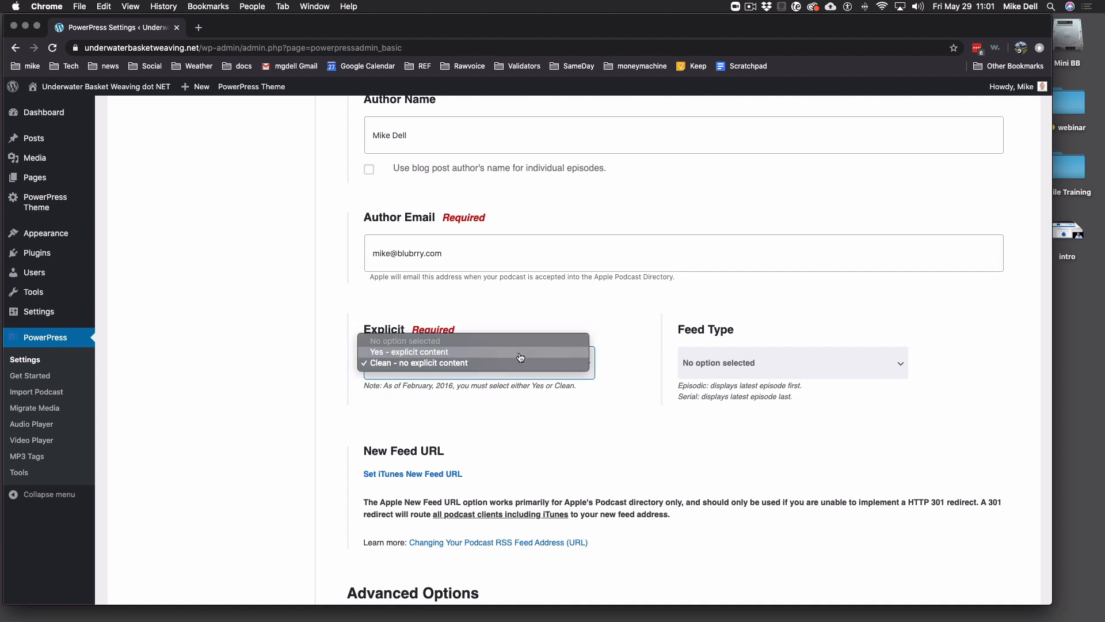
{"action": "left_click", "coordinate": [522, 364]}
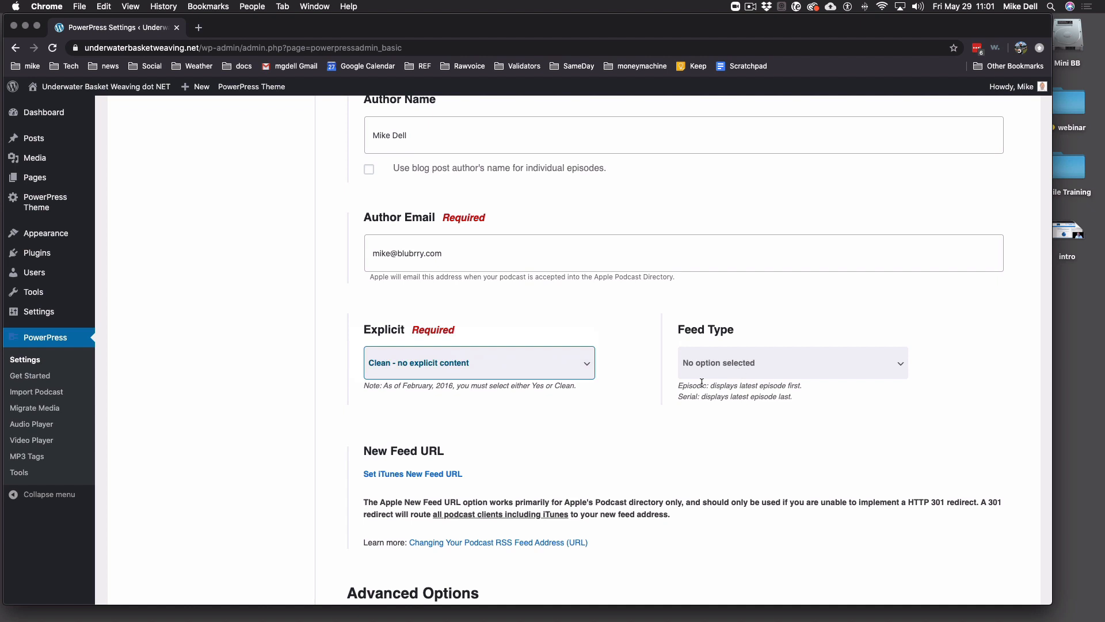
- Set Feed Type to 'Episodic (default)'
{"action": "left_click", "coordinate": [786, 359]}
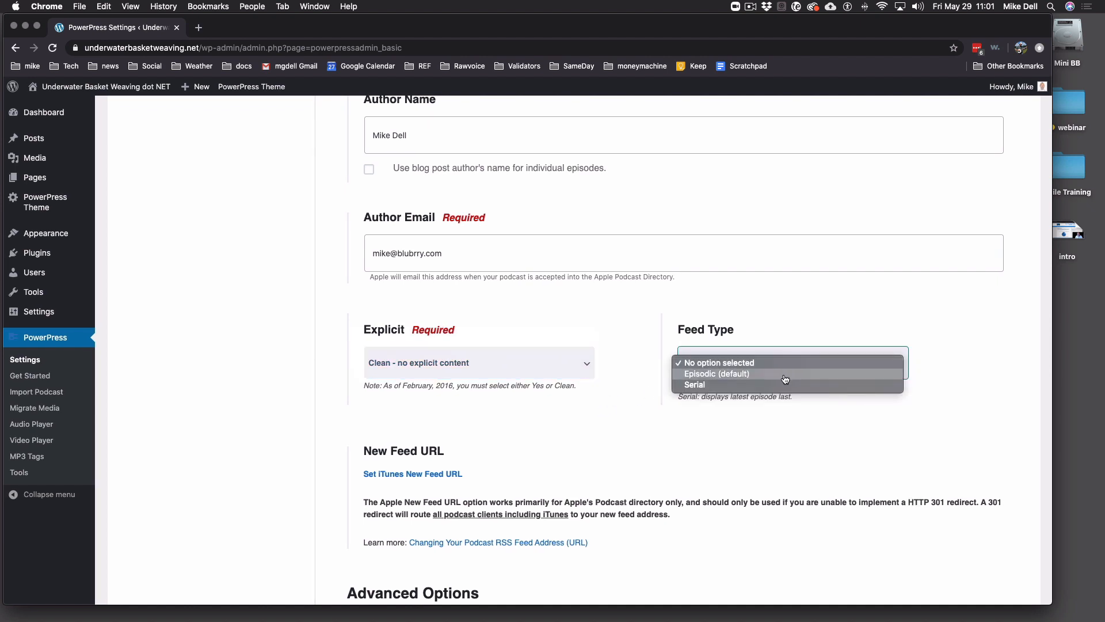
{"action": "left_click", "coordinate": [783, 376]}
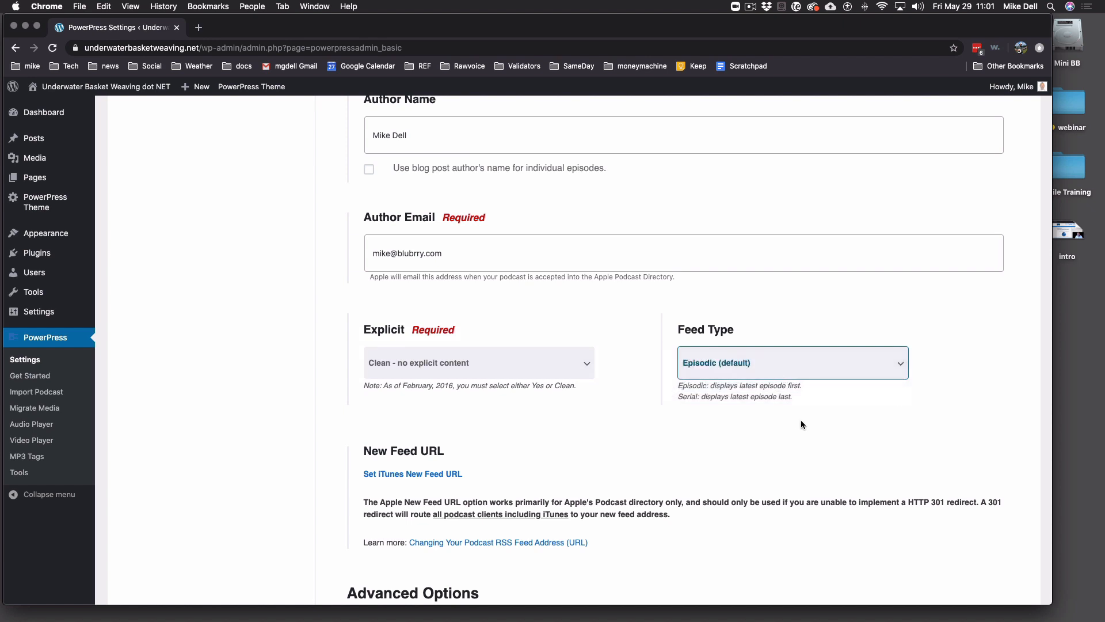
{"action": "left_click", "coordinate": [830, 368]}
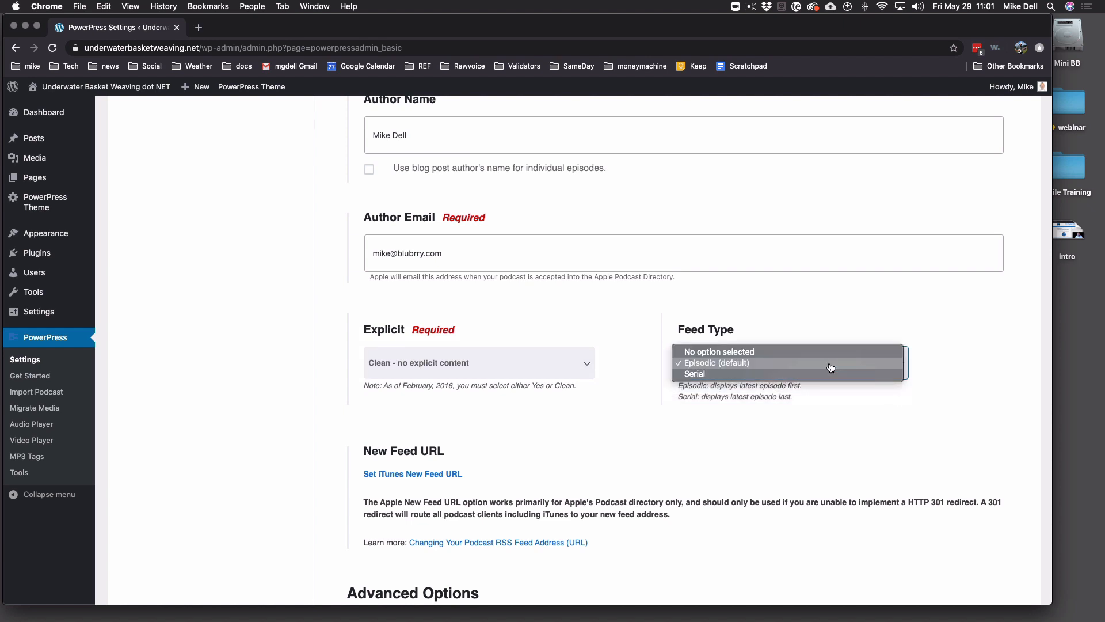
{"action": "left_click", "coordinate": [831, 367]}
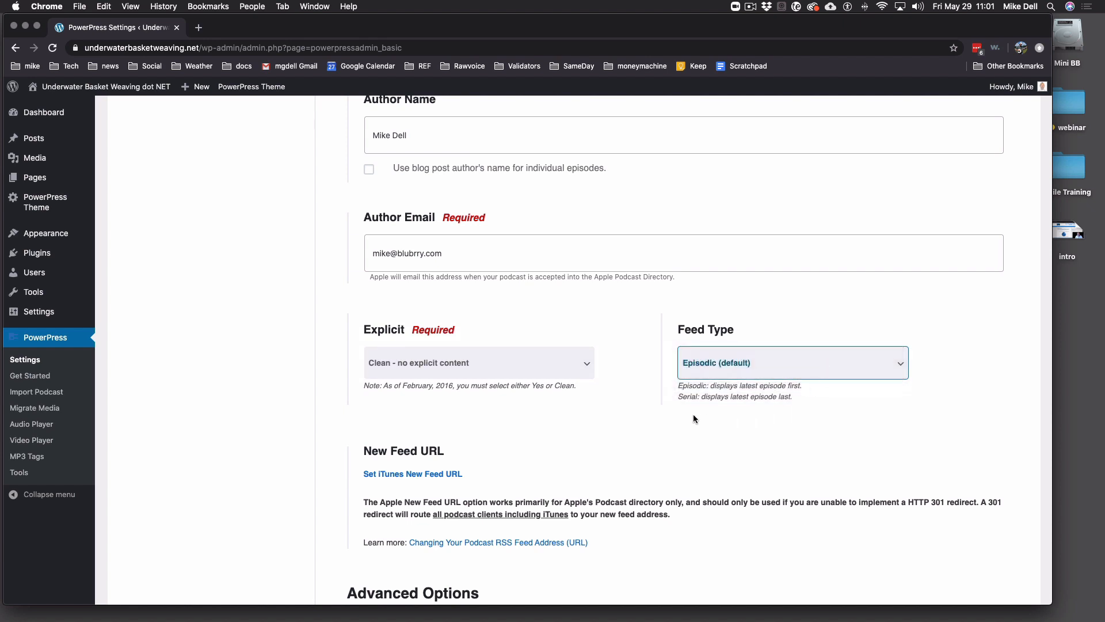
{"action": "left_click", "coordinate": [671, 415]}
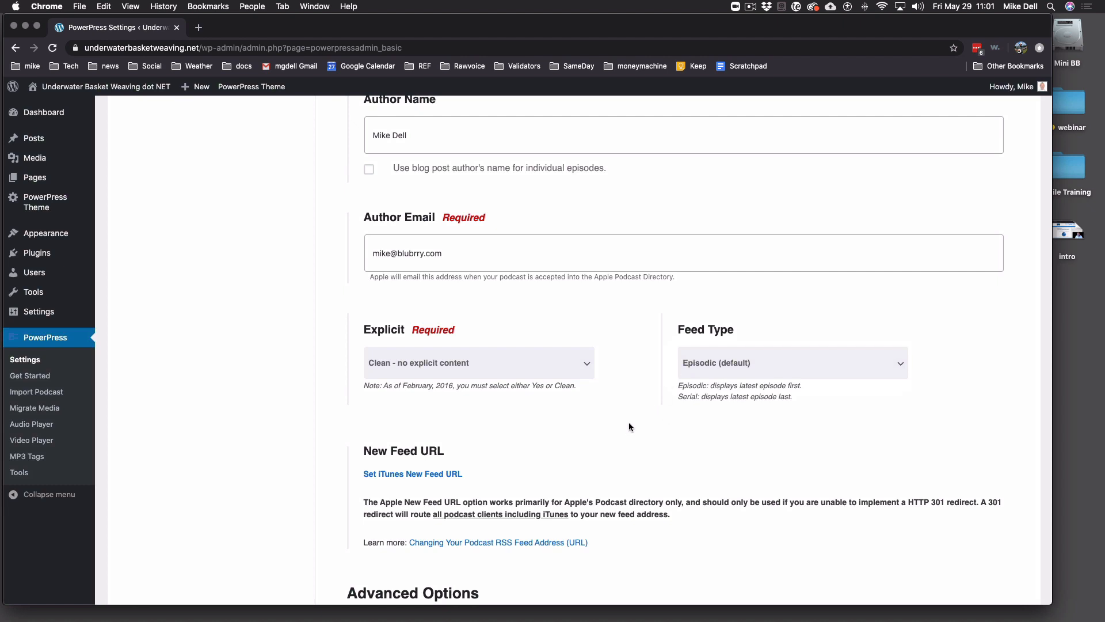
{"action": "scroll", "coordinate": [634, 413], "scroll_direction": "down", "scroll_amount": 5}
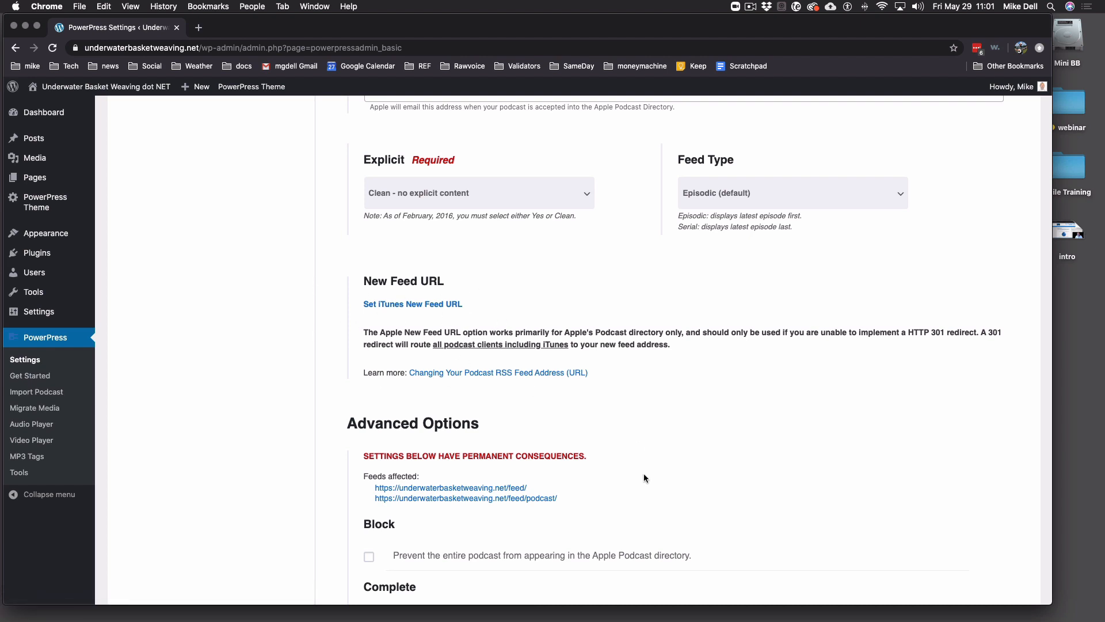
- Save the Apple Settings changes from the bottom of the page
{"action": "scroll", "coordinate": [655, 401], "scroll_direction": "down", "scroll_amount": 5}
{"action": "scroll", "coordinate": [655, 401], "scroll_direction": "up", "scroll_amount": 2}
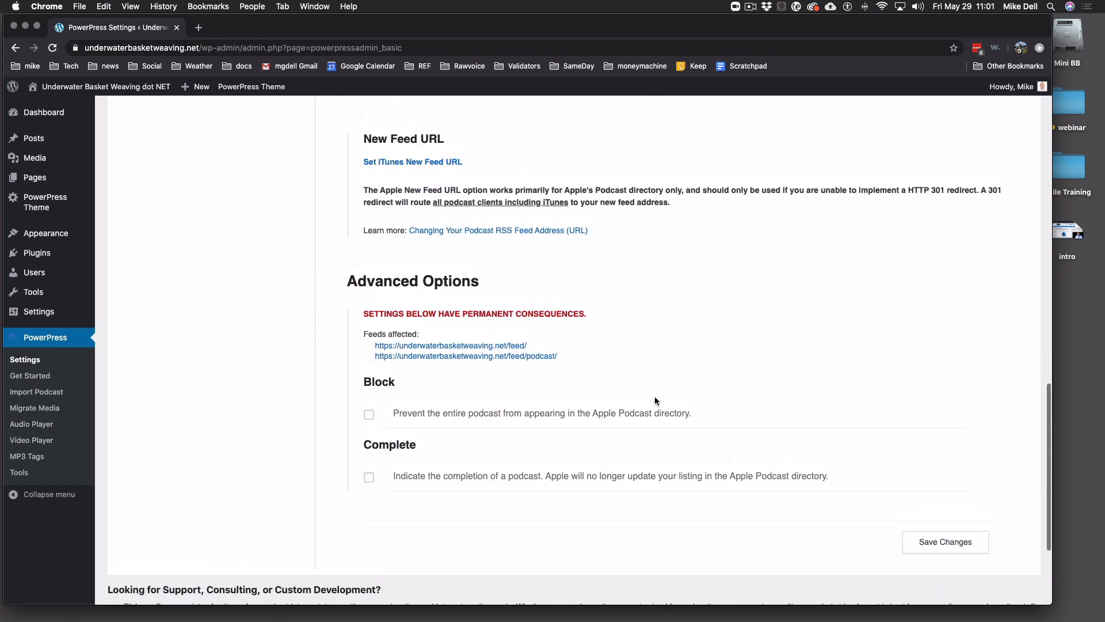
{"action": "scroll", "coordinate": [655, 401], "scroll_direction": "down", "scroll_amount": 3}
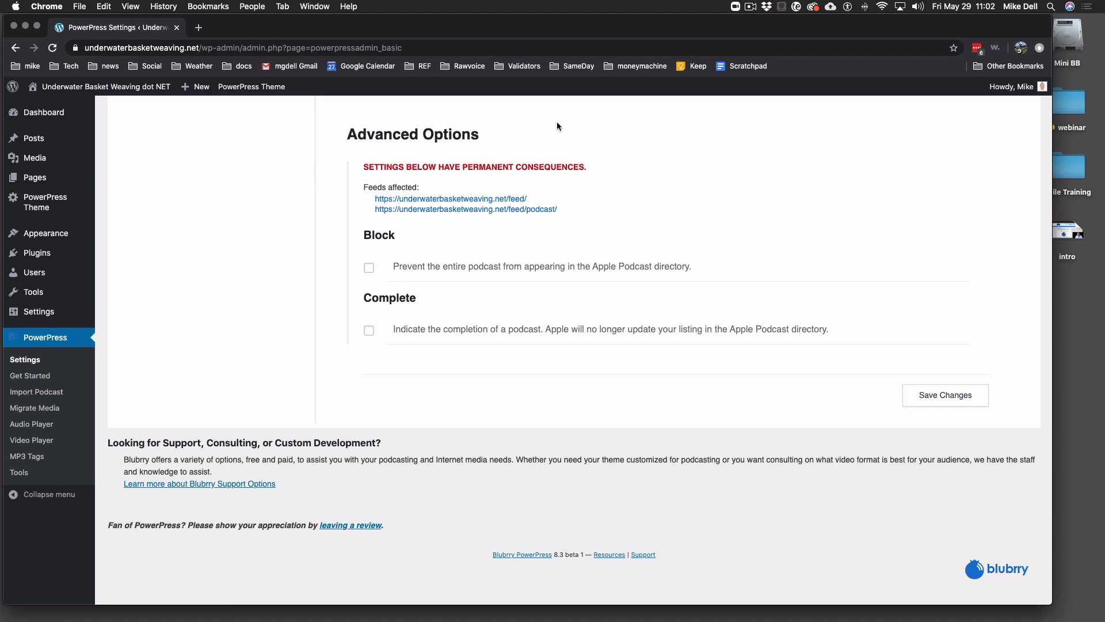
{"action": "left_click", "coordinate": [959, 397]}
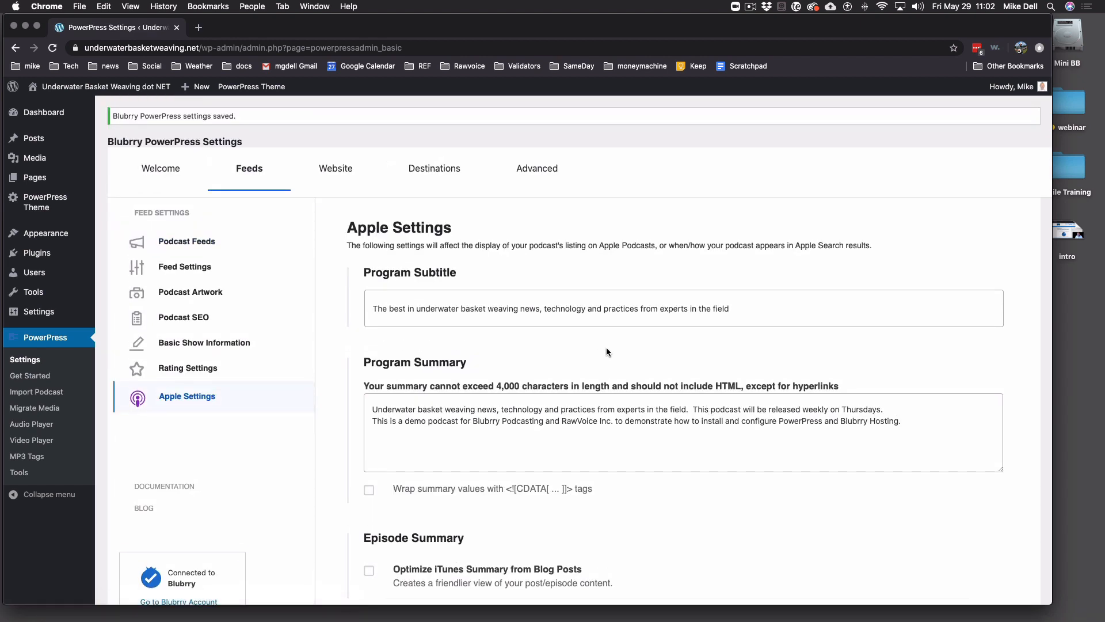
{"action": "left_click", "coordinate": [348, 175]}
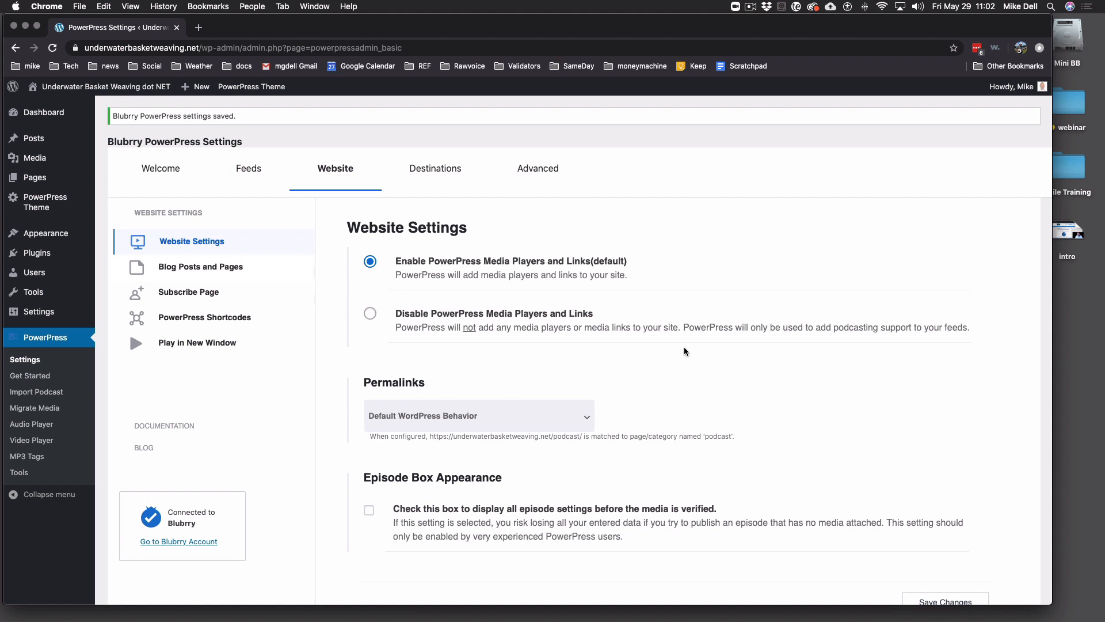
{"action": "scroll", "coordinate": [685, 348], "scroll_direction": "down", "scroll_amount": 4}
{"action": "scroll", "coordinate": [685, 348], "scroll_direction": "up", "scroll_amount": 4}
{"action": "scroll", "coordinate": [677, 379], "scroll_direction": "down", "scroll_amount": 1}
{"action": "scroll", "coordinate": [676, 380], "scroll_direction": "down", "scroll_amount": 2}
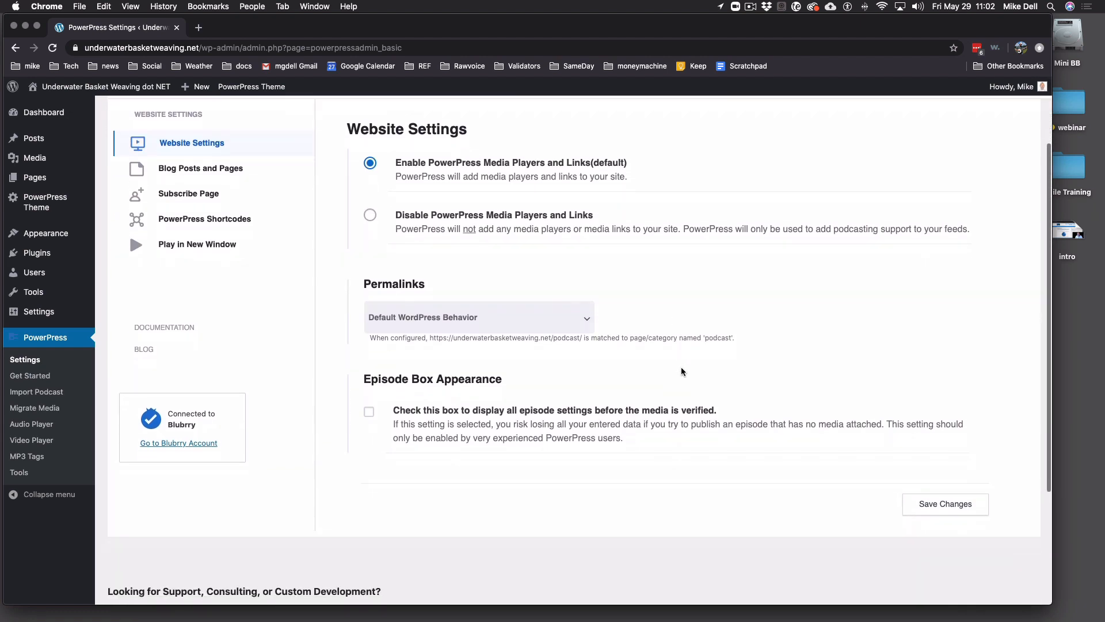
{"action": "scroll", "coordinate": [683, 371], "scroll_direction": "up", "scroll_amount": 1}
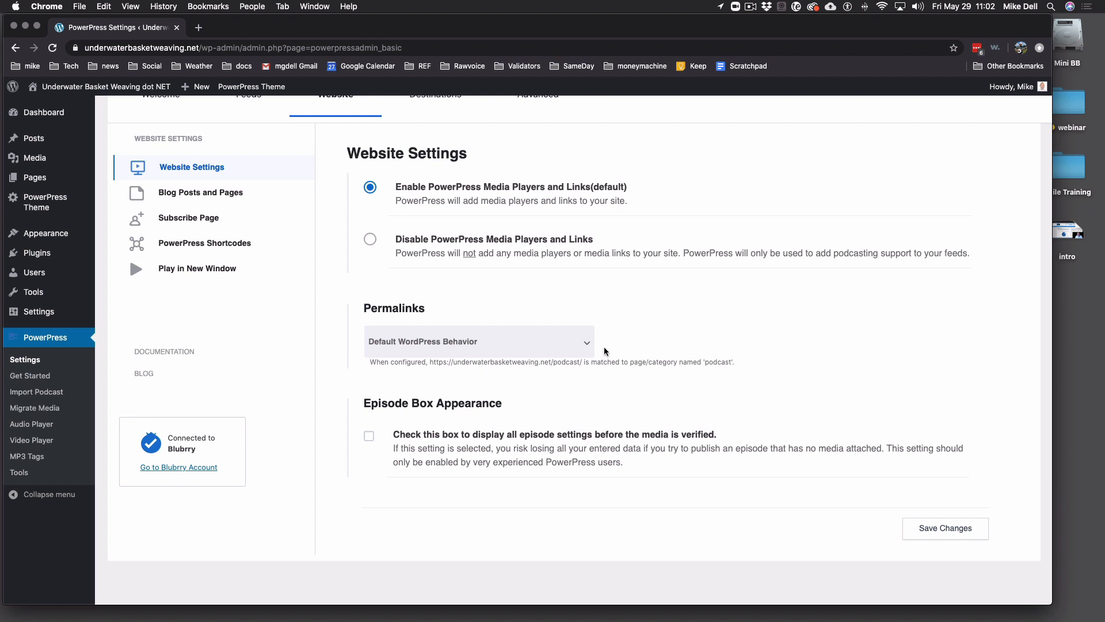
{"action": "left_click", "coordinate": [511, 345]}
{"action": "left_click", "coordinate": [506, 344]}
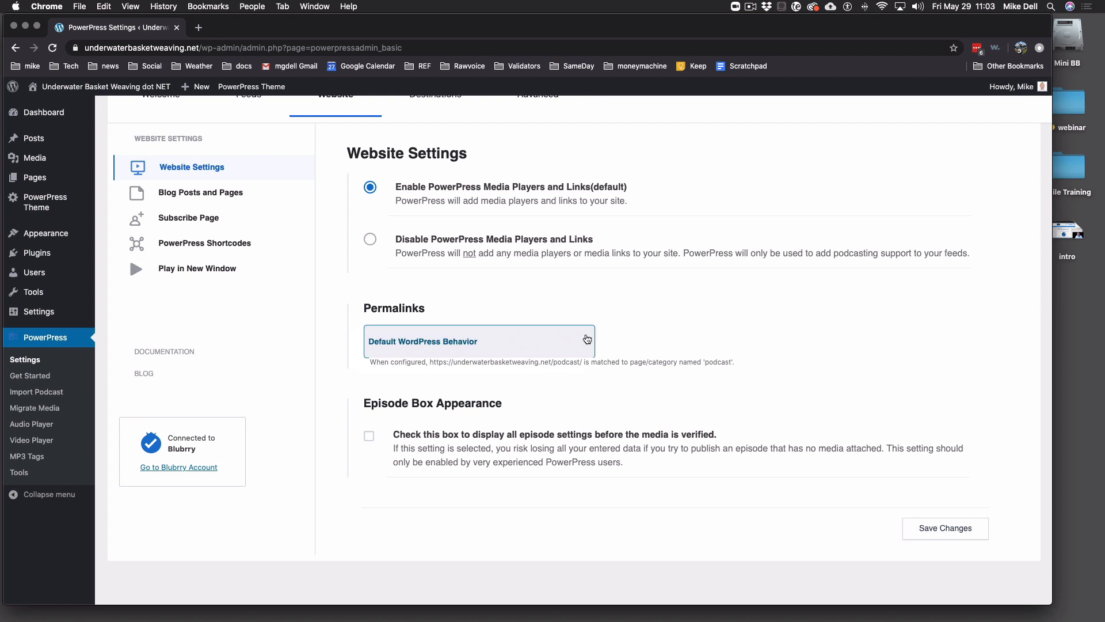
{"action": "left_click", "coordinate": [584, 342]}
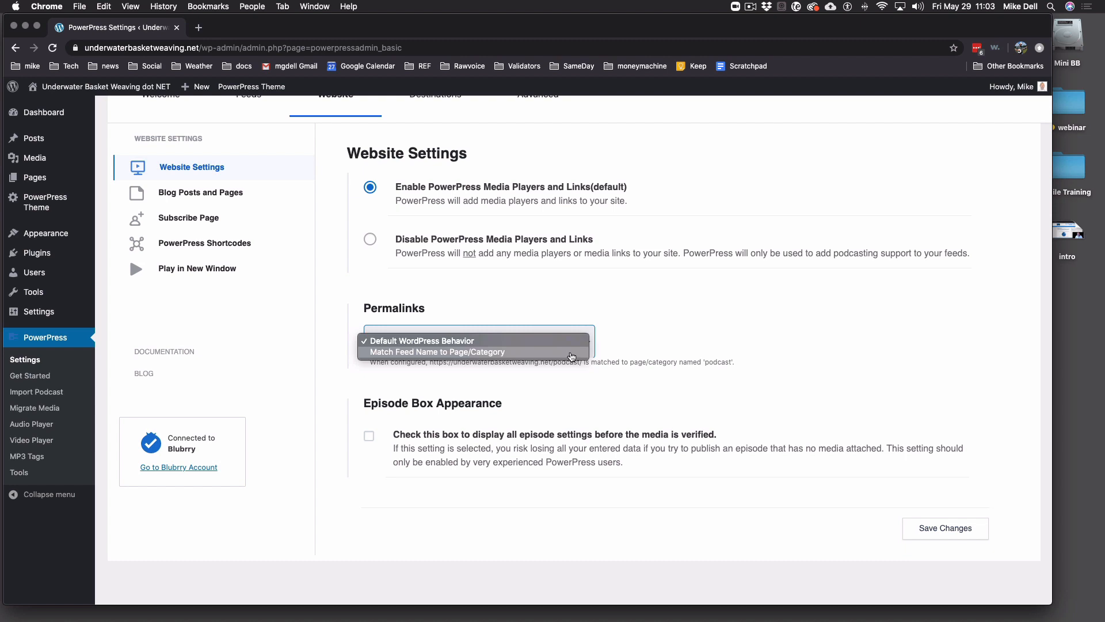
{"action": "left_click", "coordinate": [578, 342]}
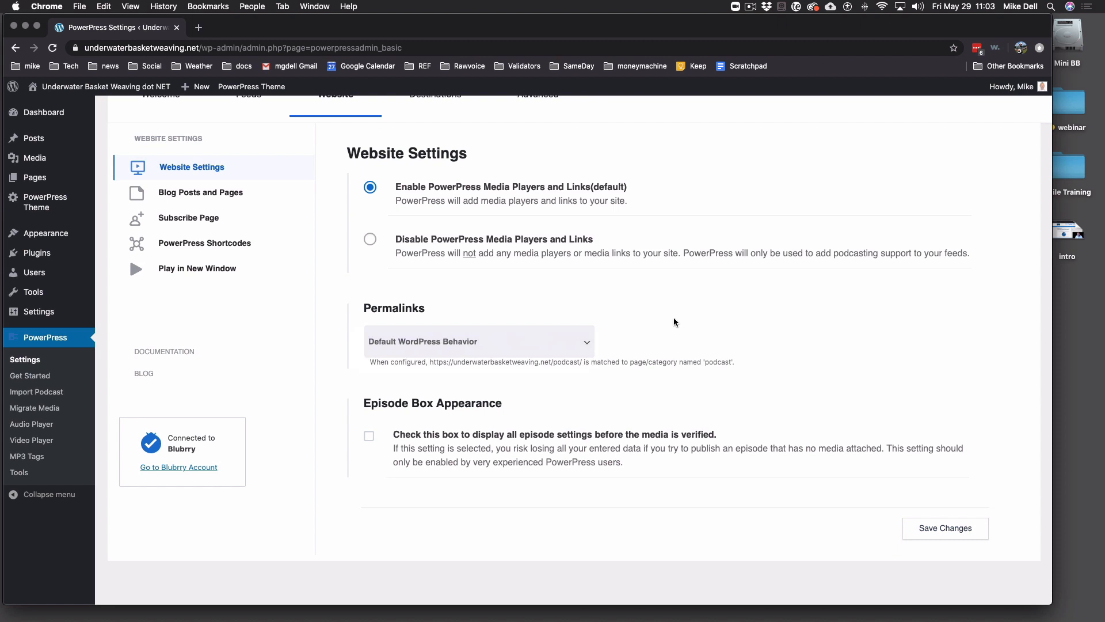
{"action": "scroll", "coordinate": [676, 314], "scroll_direction": "down", "scroll_amount": 1}
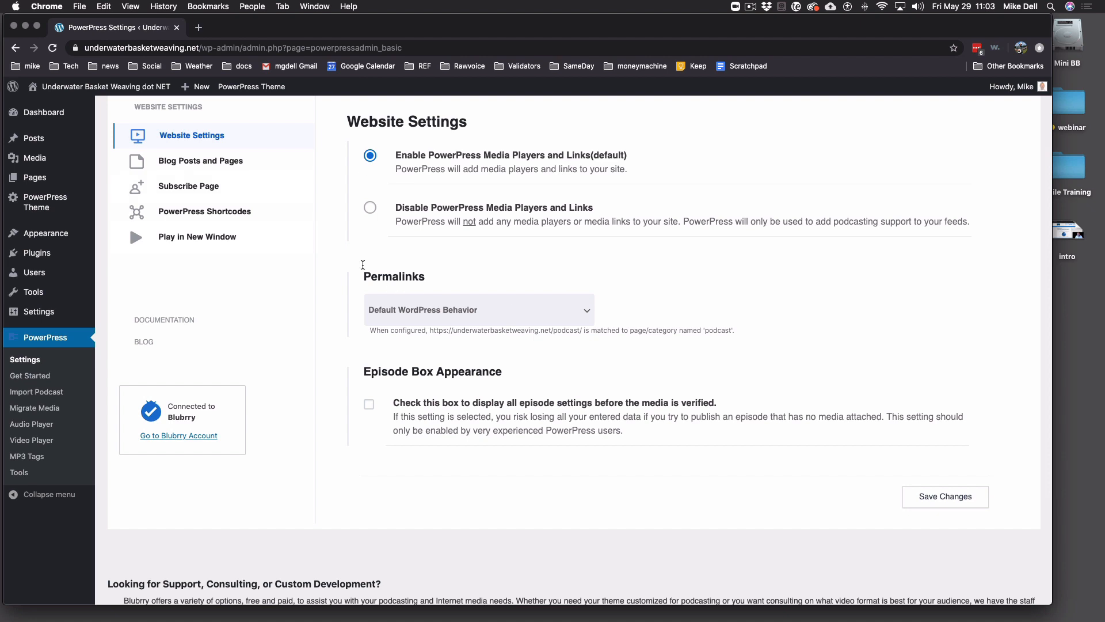
- Keep the PowerPress player and links above page content, leaving the player off WordPress Excerpts
{"action": "left_click", "coordinate": [201, 163]}
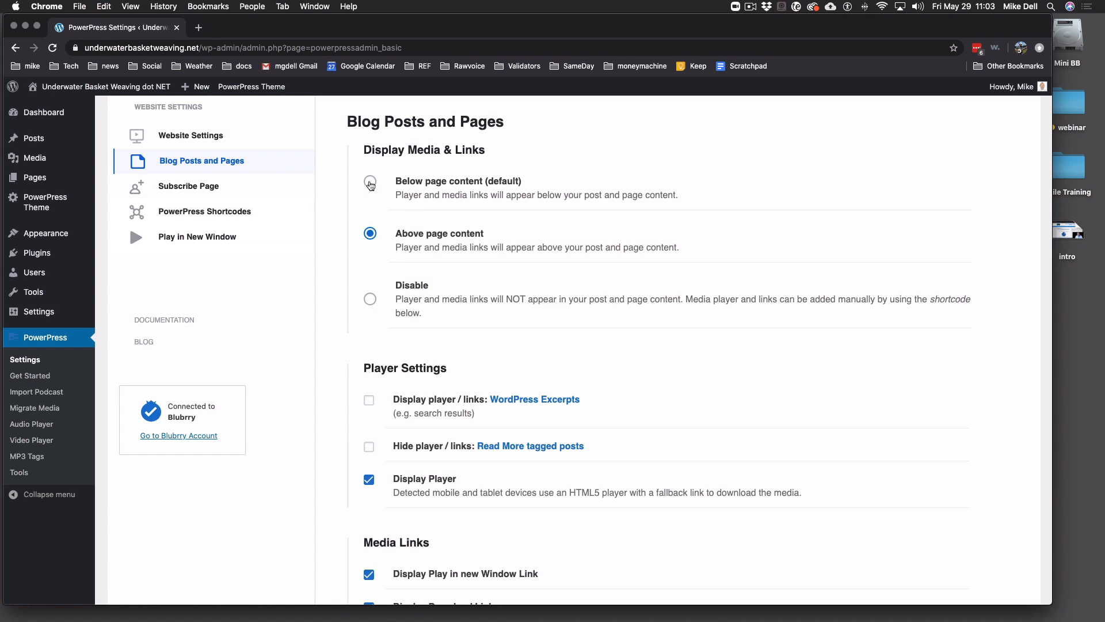
{"action": "left_click", "coordinate": [370, 182]}
{"action": "left_click", "coordinate": [370, 234]}
{"action": "scroll", "coordinate": [550, 375], "scroll_direction": "down", "scroll_amount": 3}
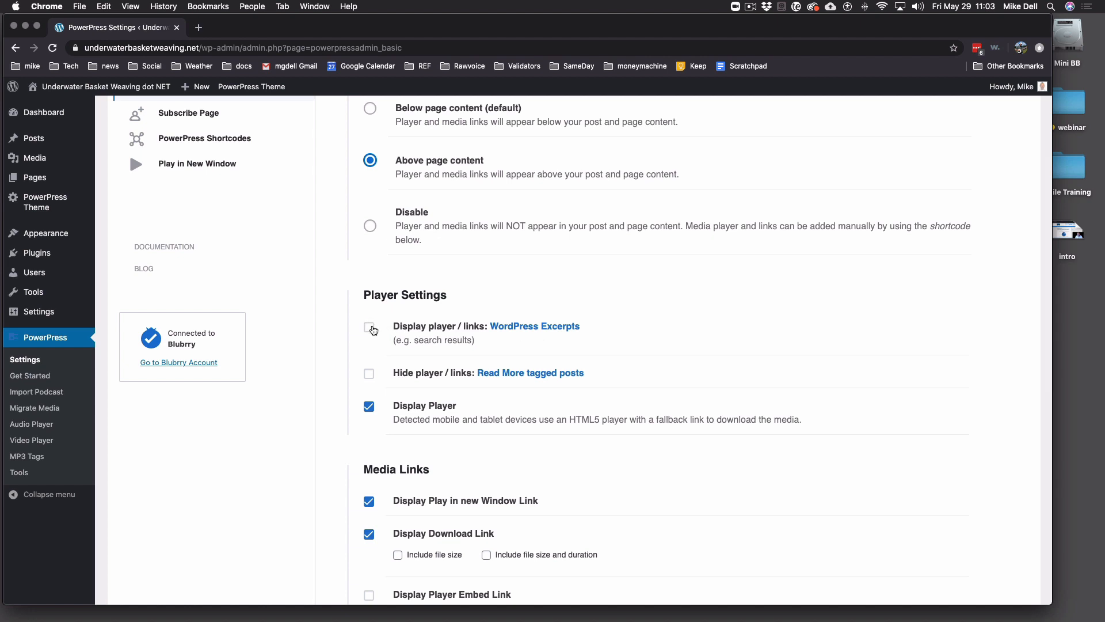
{"action": "left_click", "coordinate": [370, 326]}
{"action": "left_click", "coordinate": [369, 328]}
{"action": "scroll", "coordinate": [645, 392], "scroll_direction": "down", "scroll_amount": 3}
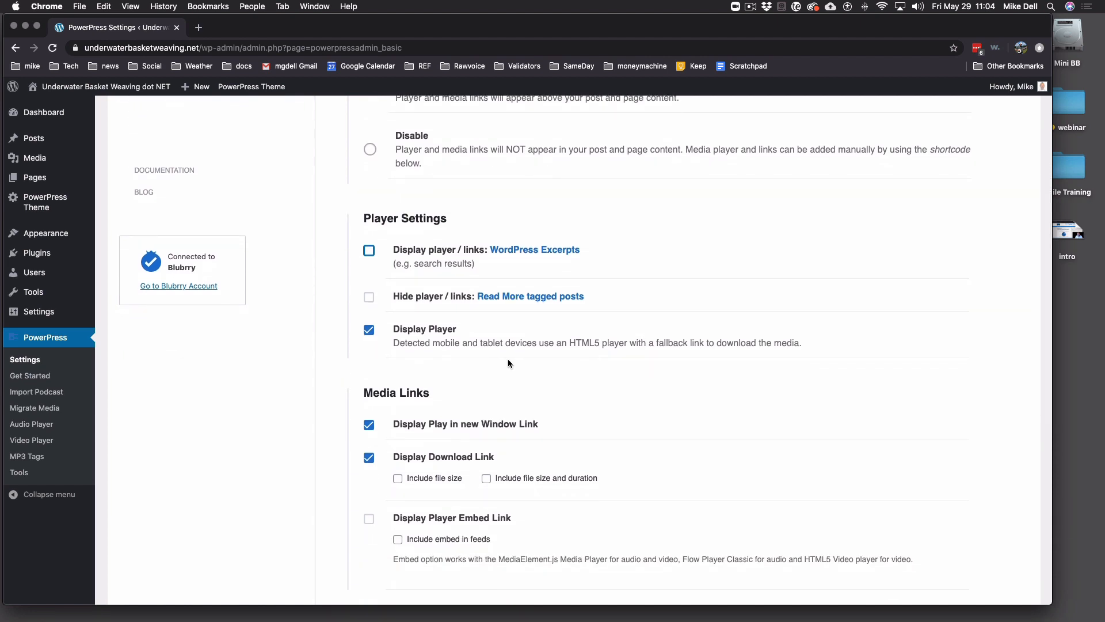
{"action": "scroll", "coordinate": [620, 382], "scroll_direction": "down", "scroll_amount": 5}
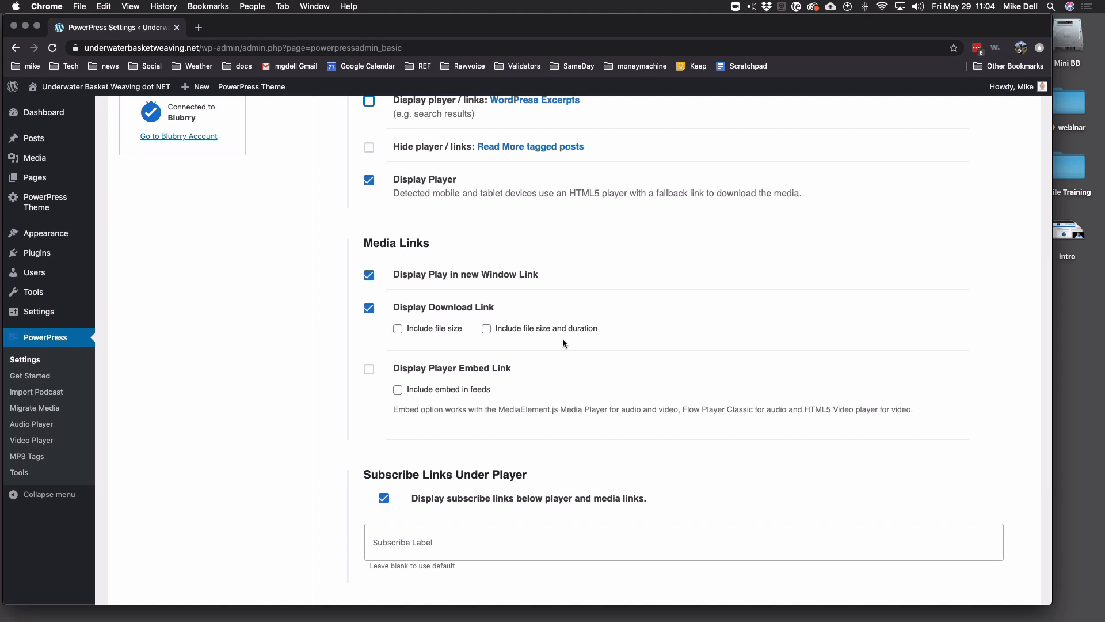
- Include file size and duration in download links, leave the subscribe label blank, and save
{"action": "left_click", "coordinate": [486, 330]}
{"action": "scroll", "coordinate": [627, 356], "scroll_direction": "up", "scroll_amount": 1}
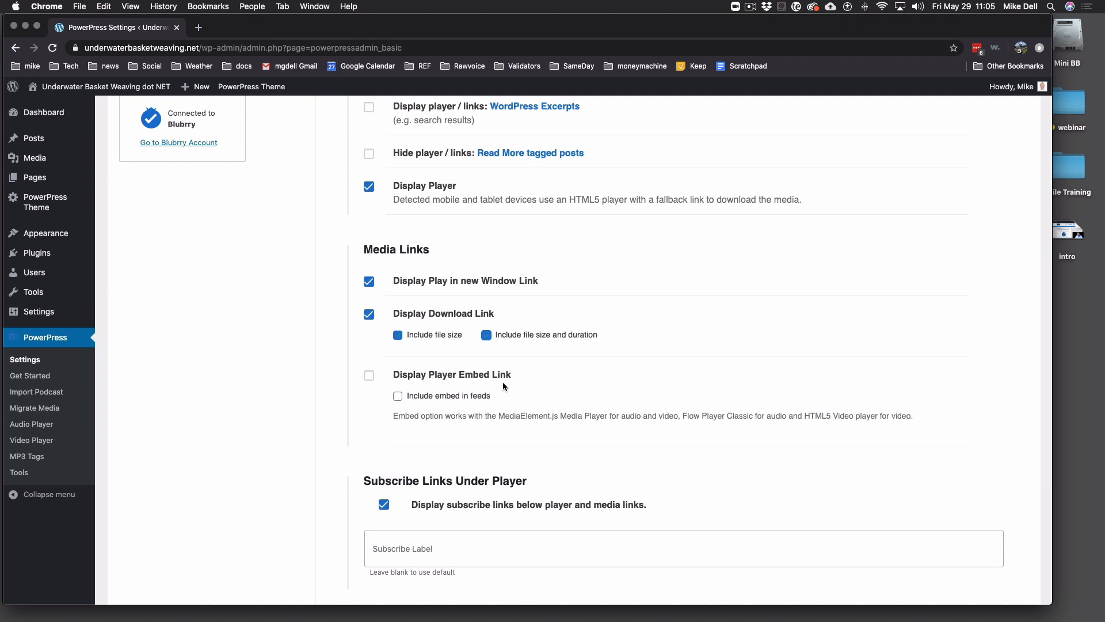
{"action": "scroll", "coordinate": [503, 382], "scroll_direction": "down", "scroll_amount": 1}
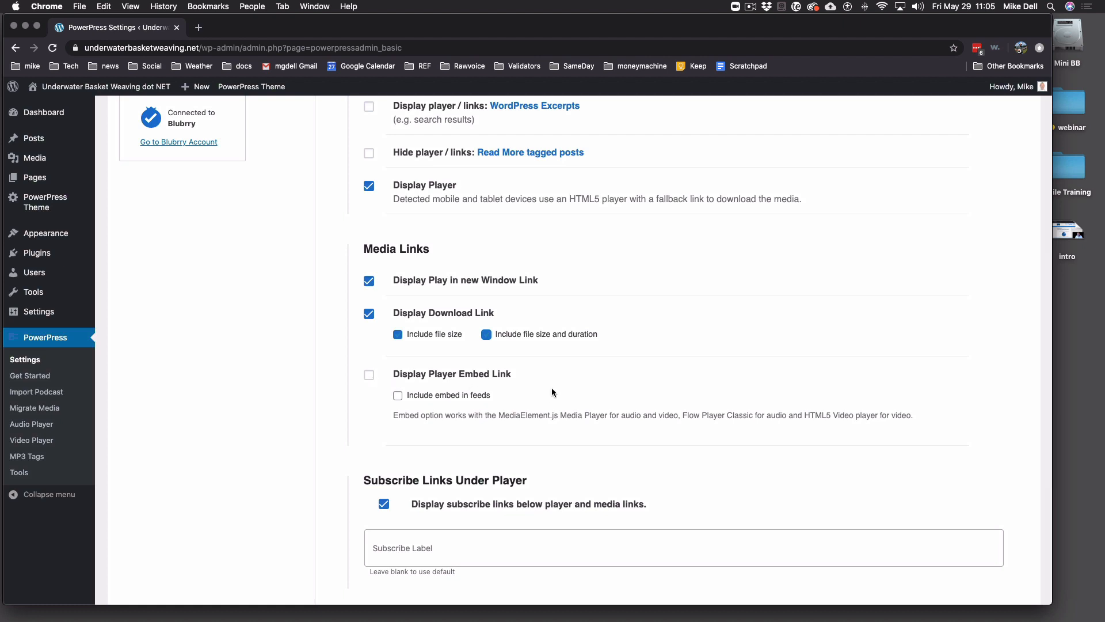
{"action": "scroll", "coordinate": [548, 389], "scroll_direction": "down", "scroll_amount": 5}
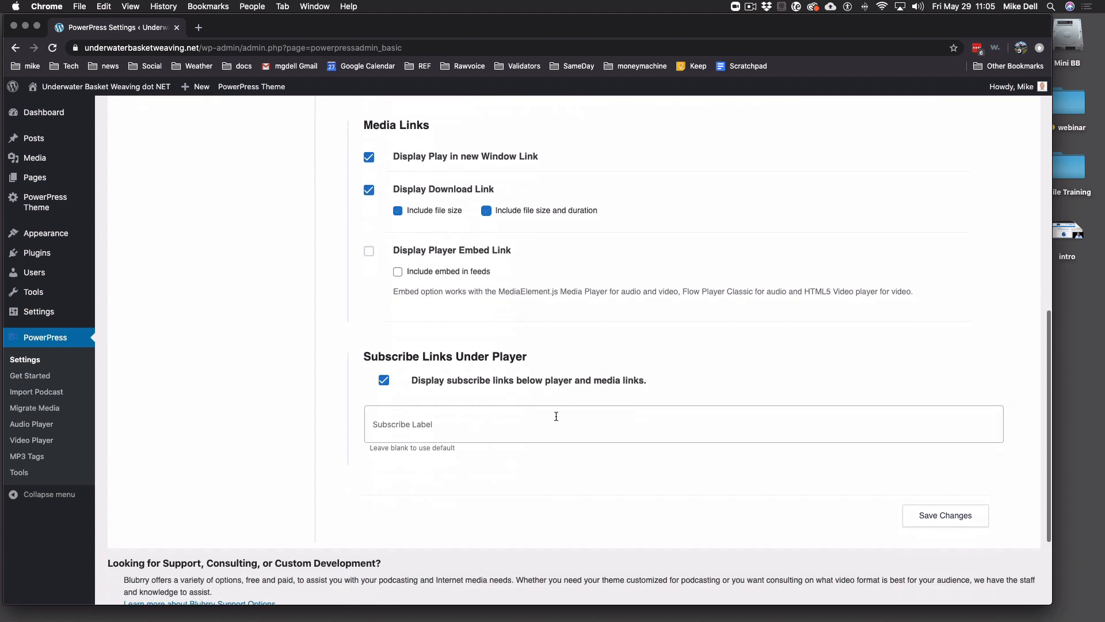
{"action": "scroll", "coordinate": [551, 415], "scroll_direction": "down", "scroll_amount": 2}
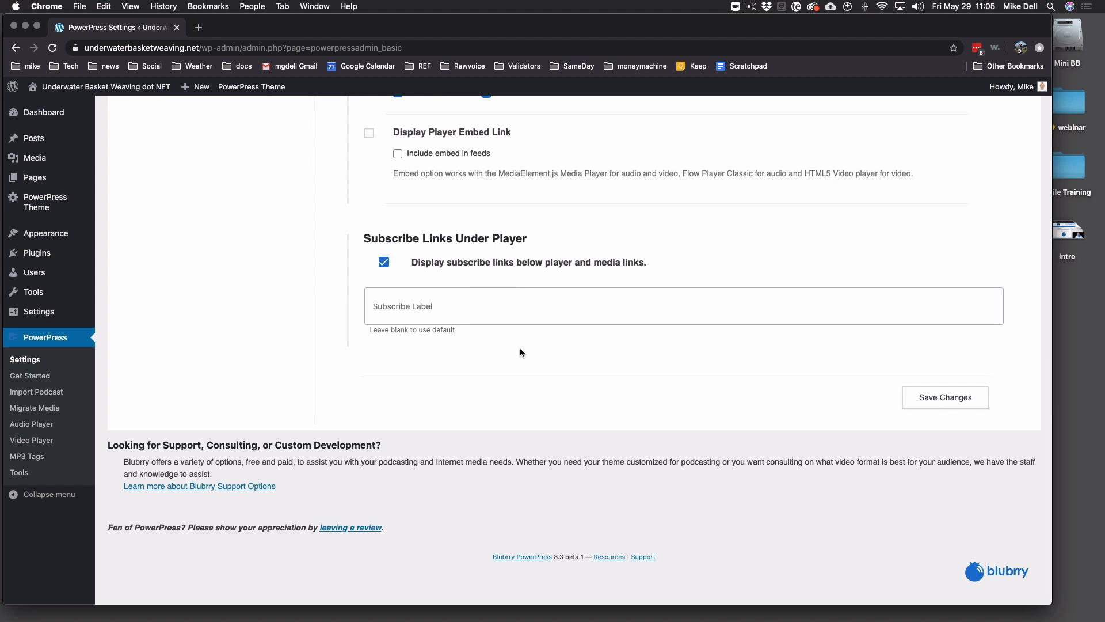
{"action": "left_click", "coordinate": [458, 311]}
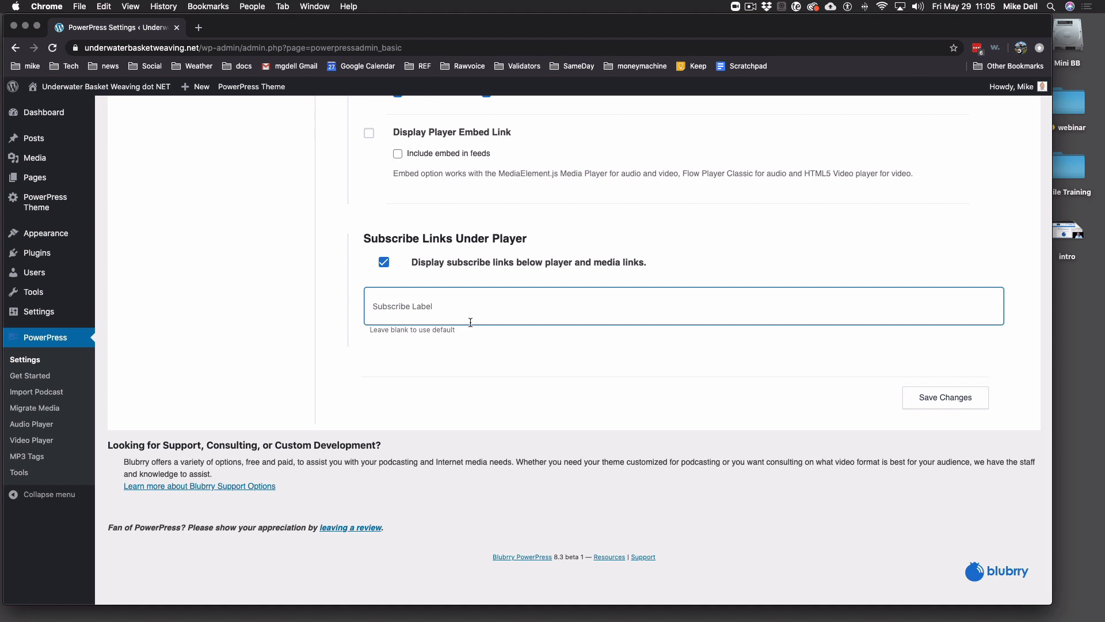
{"action": "left_click", "coordinate": [506, 344]}
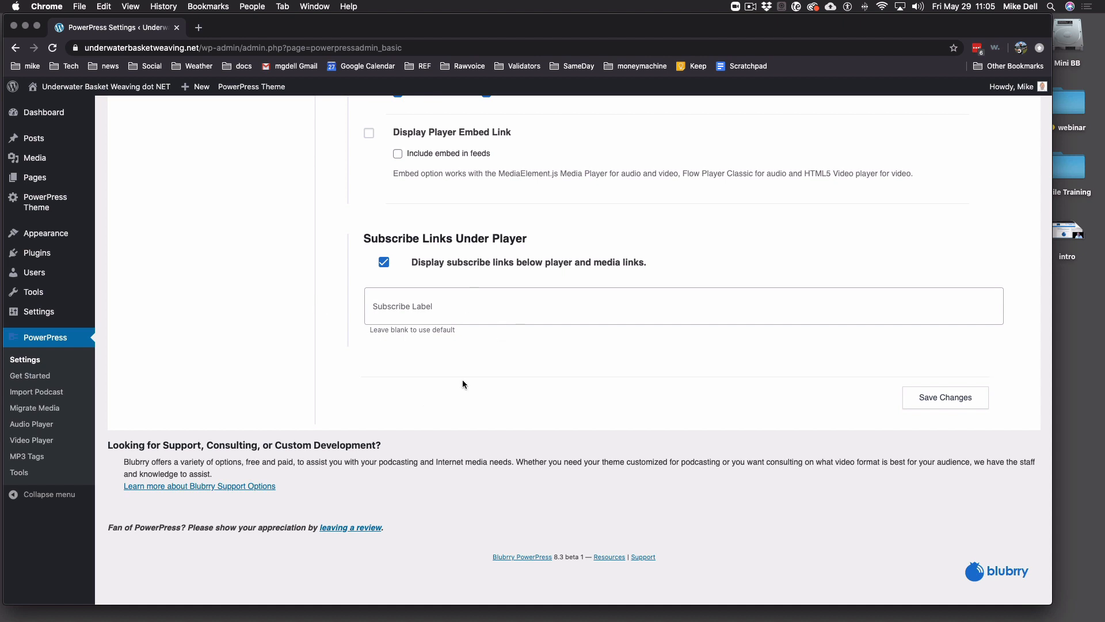
{"action": "left_click", "coordinate": [945, 397]}
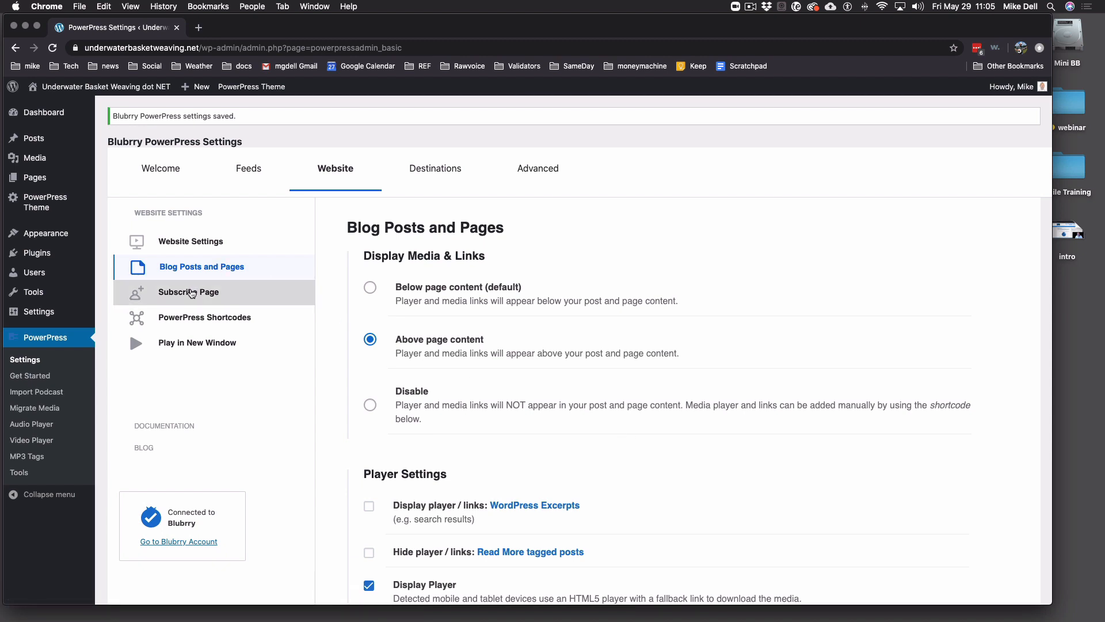
- Generate the Subscribe to Podcast page from the PowerPress template and review its link label
{"action": "left_click", "coordinate": [192, 293]}
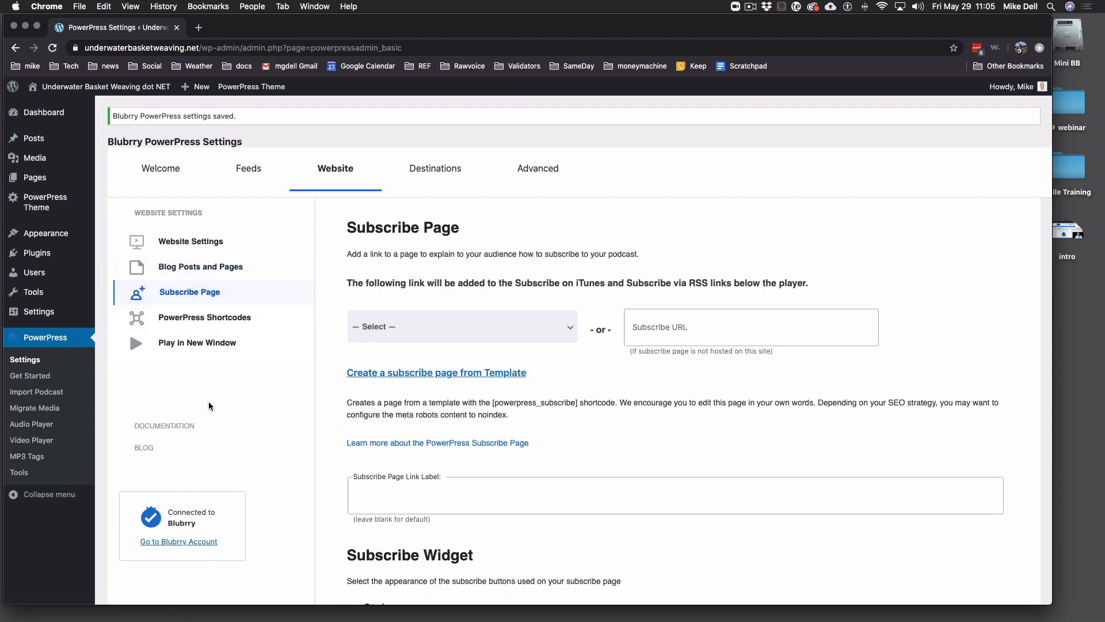
{"action": "left_click", "coordinate": [438, 374]}
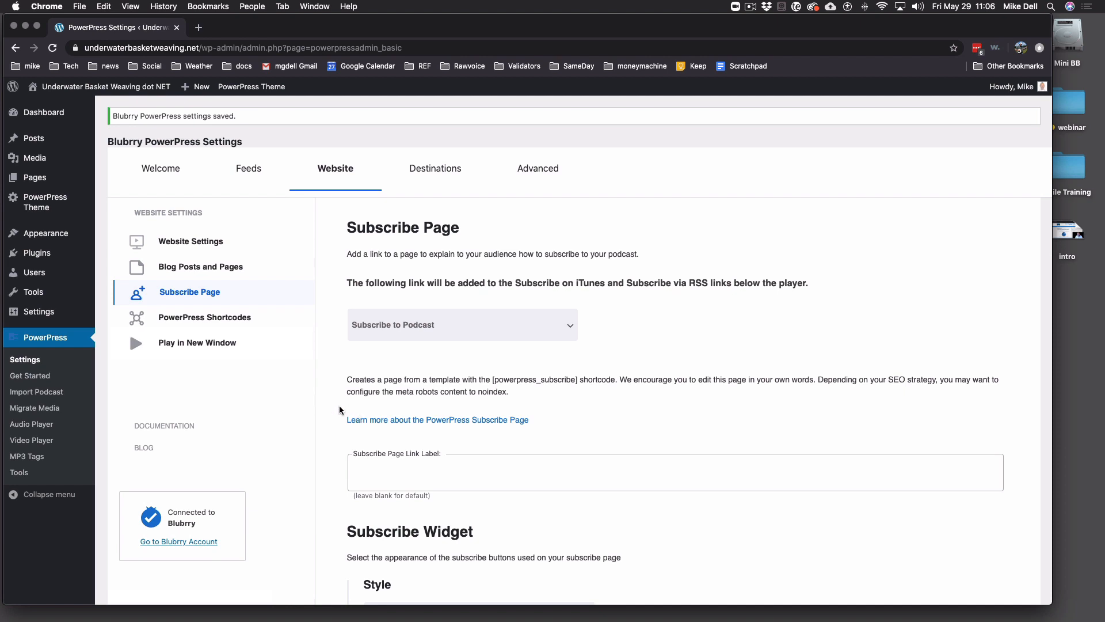
{"action": "scroll", "coordinate": [340, 405], "scroll_direction": "down", "scroll_amount": 5}
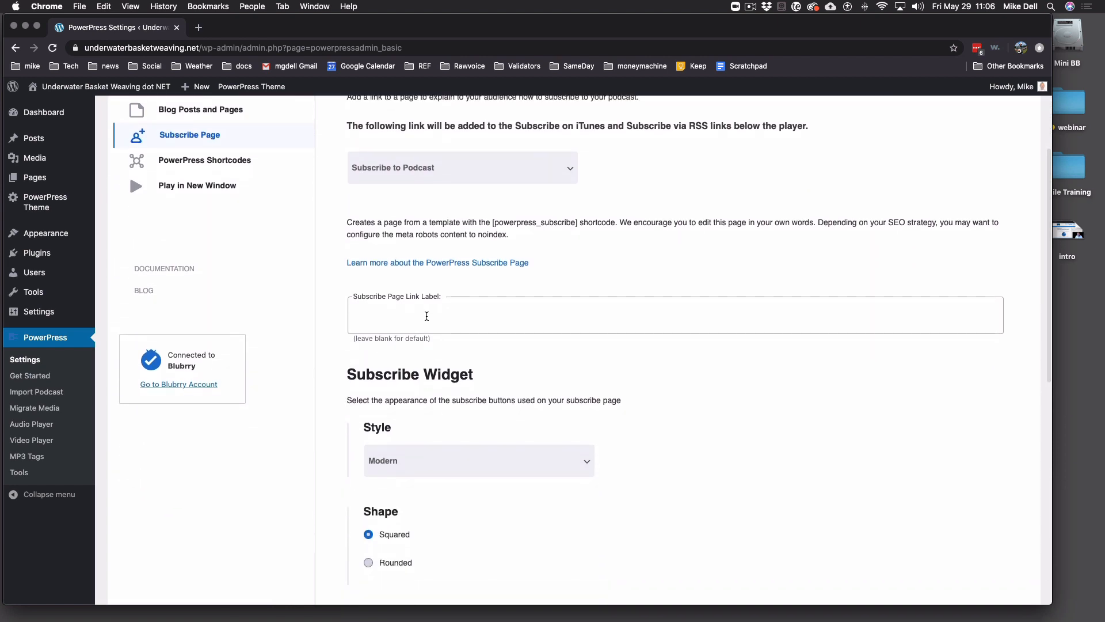
{"action": "left_click", "coordinate": [427, 316]}
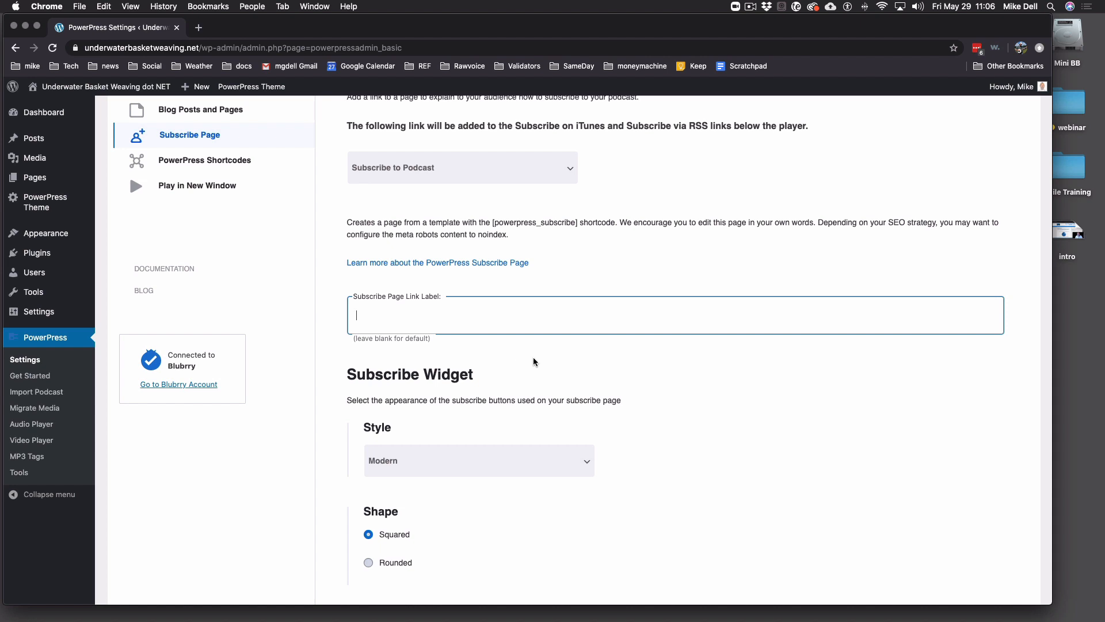
{"action": "scroll", "coordinate": [534, 361], "scroll_direction": "down", "scroll_amount": 5}
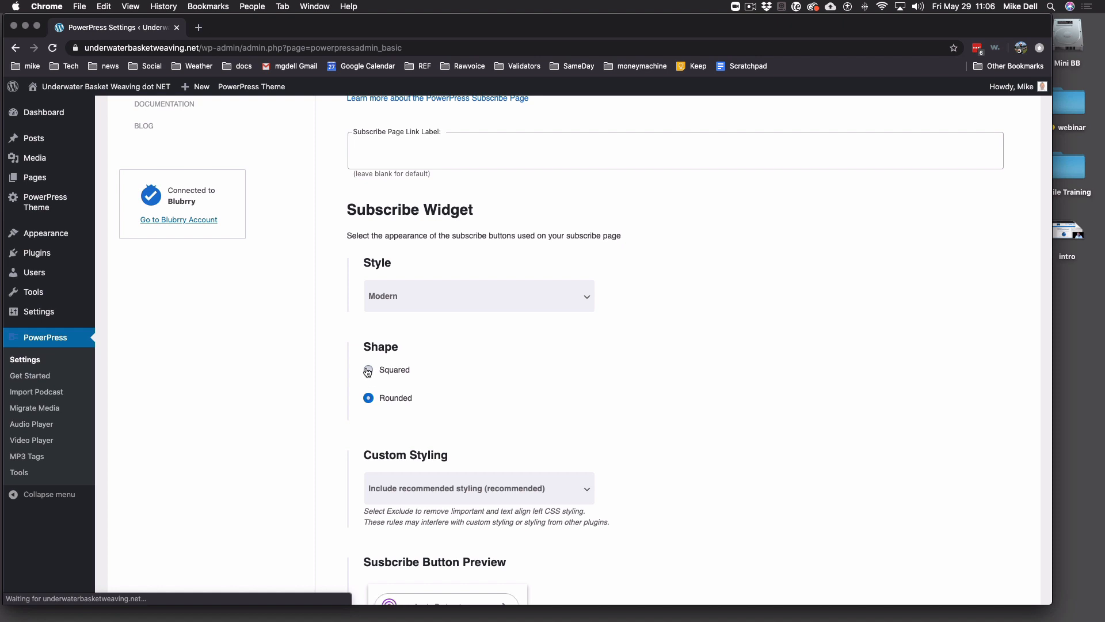
- Set the subscribe buttons to a Squared shape with recommended styling included
{"action": "left_click", "coordinate": [392, 370]}
{"action": "scroll", "coordinate": [482, 392], "scroll_direction": "down", "scroll_amount": 2}
{"action": "scroll", "coordinate": [481, 397], "scroll_direction": "down", "scroll_amount": 2}
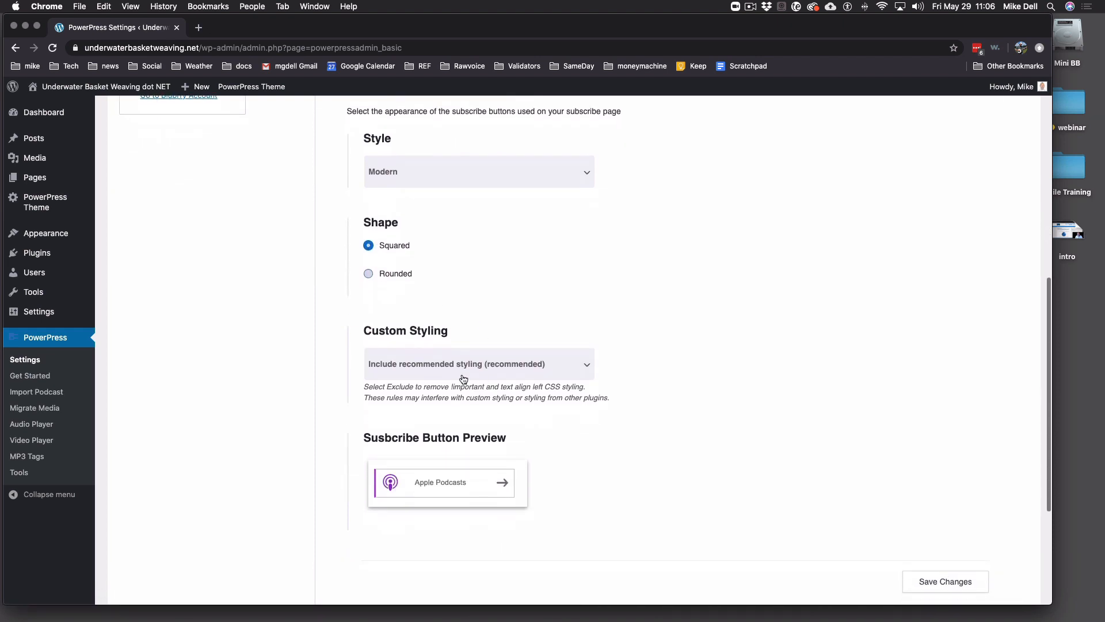
{"action": "left_click", "coordinate": [518, 371]}
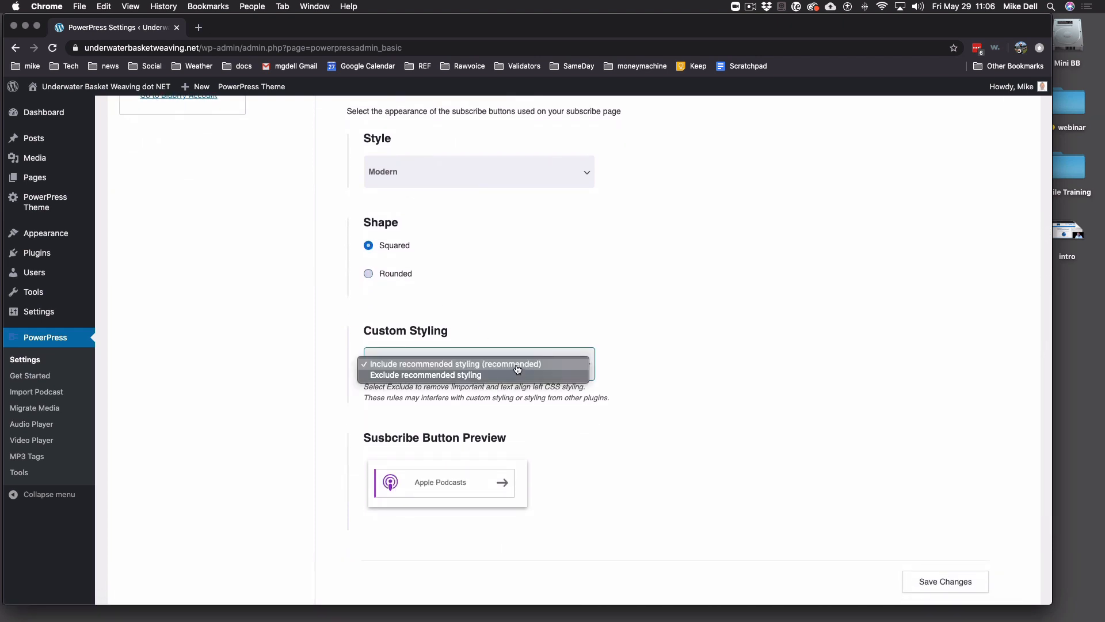
{"action": "left_click", "coordinate": [518, 370]}
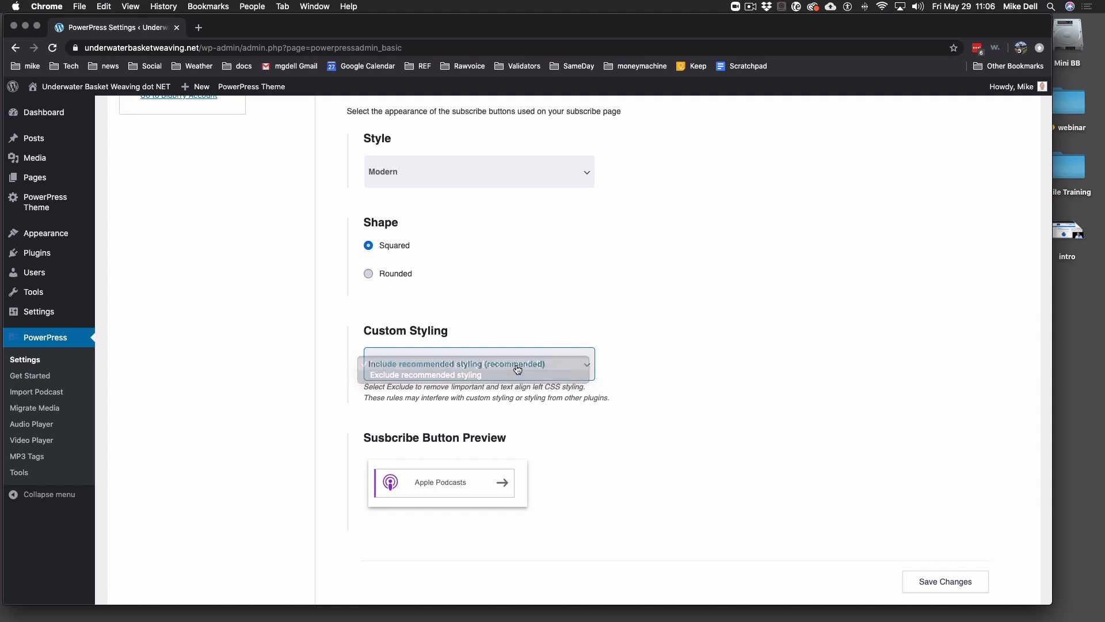
{"action": "left_click", "coordinate": [516, 369]}
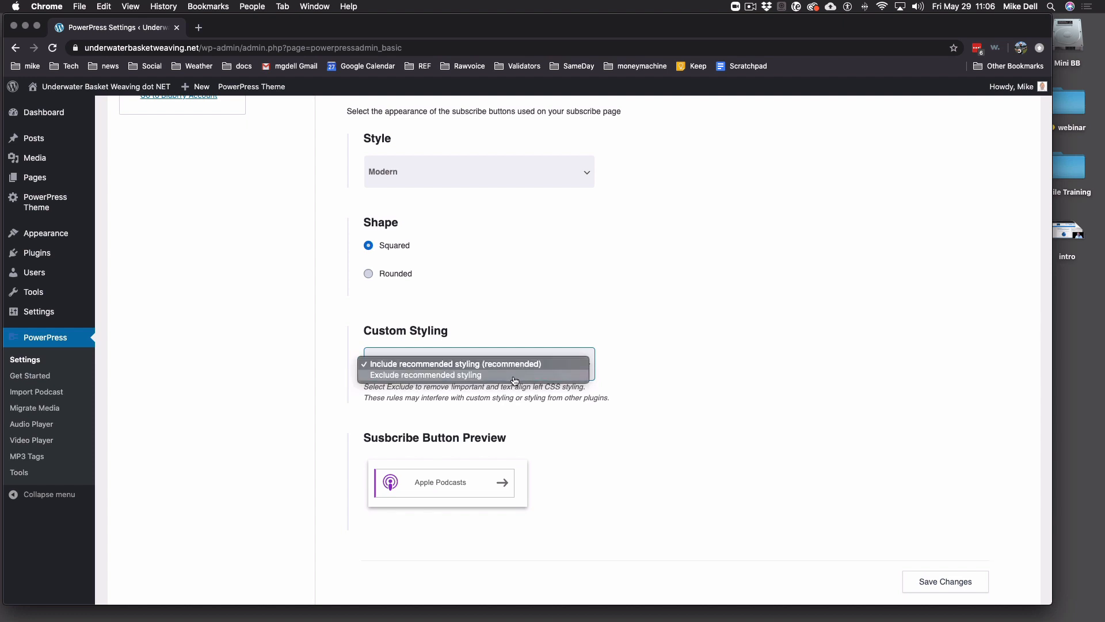
{"action": "left_click", "coordinate": [518, 364]}
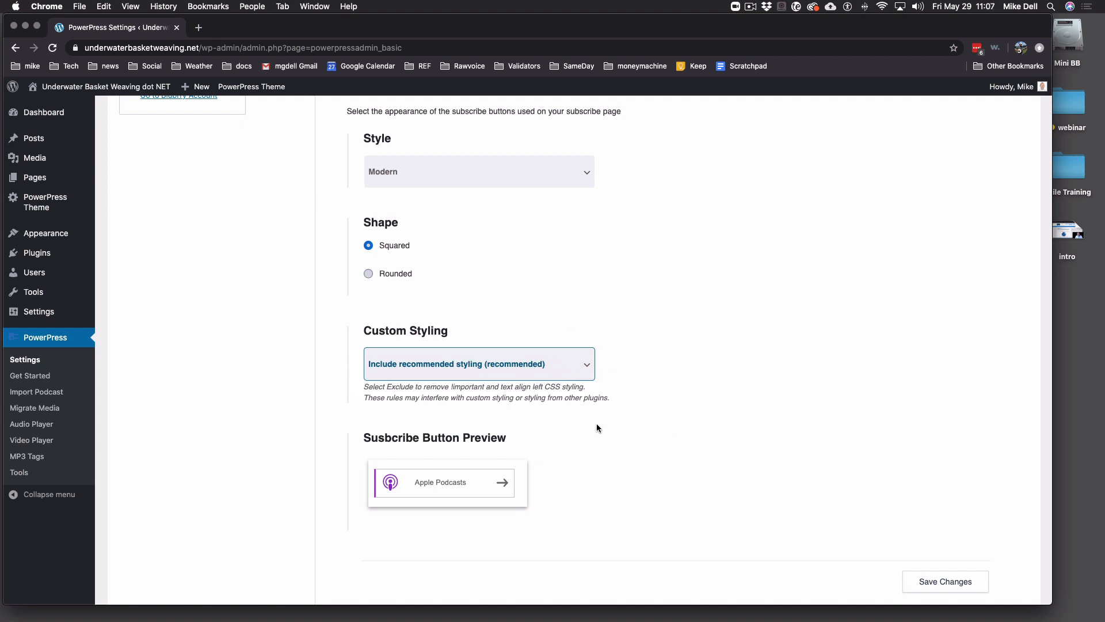
{"action": "left_click", "coordinate": [369, 276]}
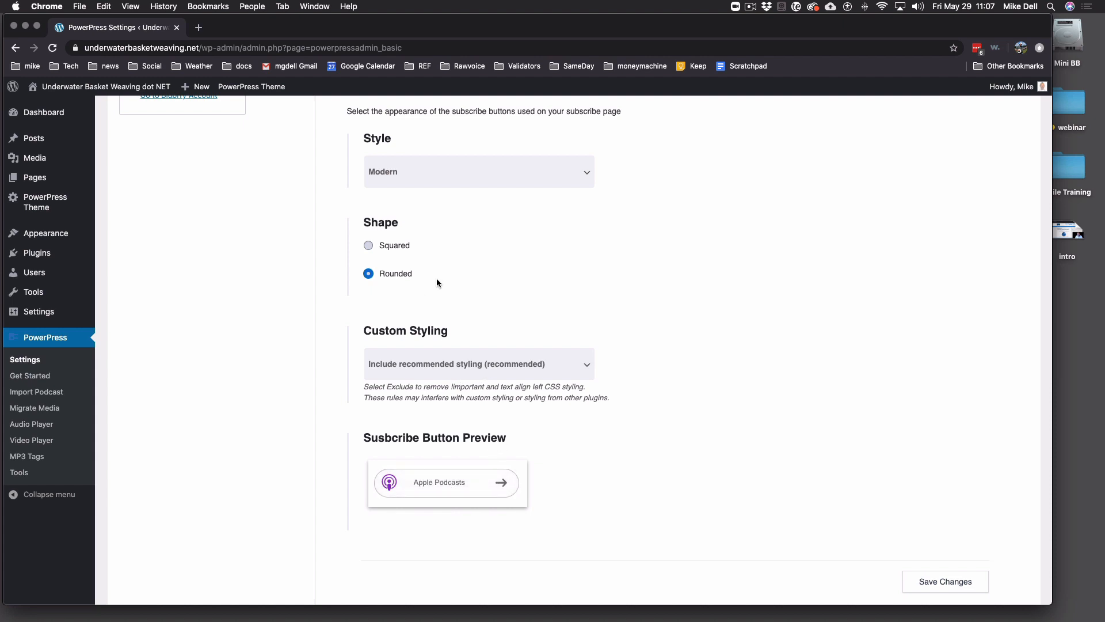
{"action": "left_click", "coordinate": [368, 245]}
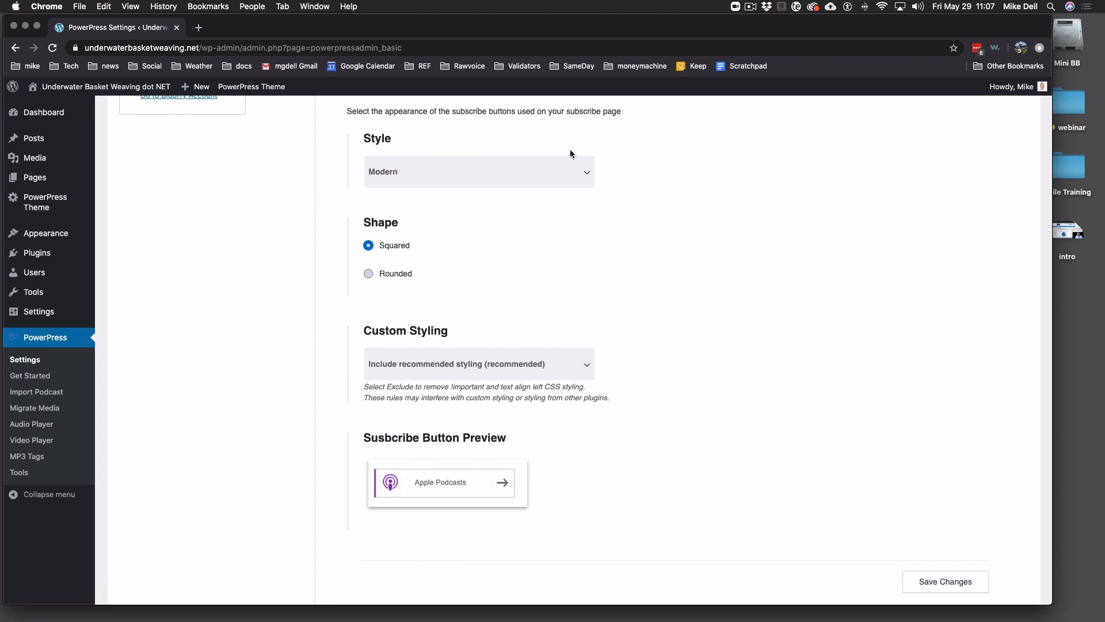
- Keep the Modern widget style with Squared buttons and save the subscribe settings
{"action": "left_click", "coordinate": [570, 172]}
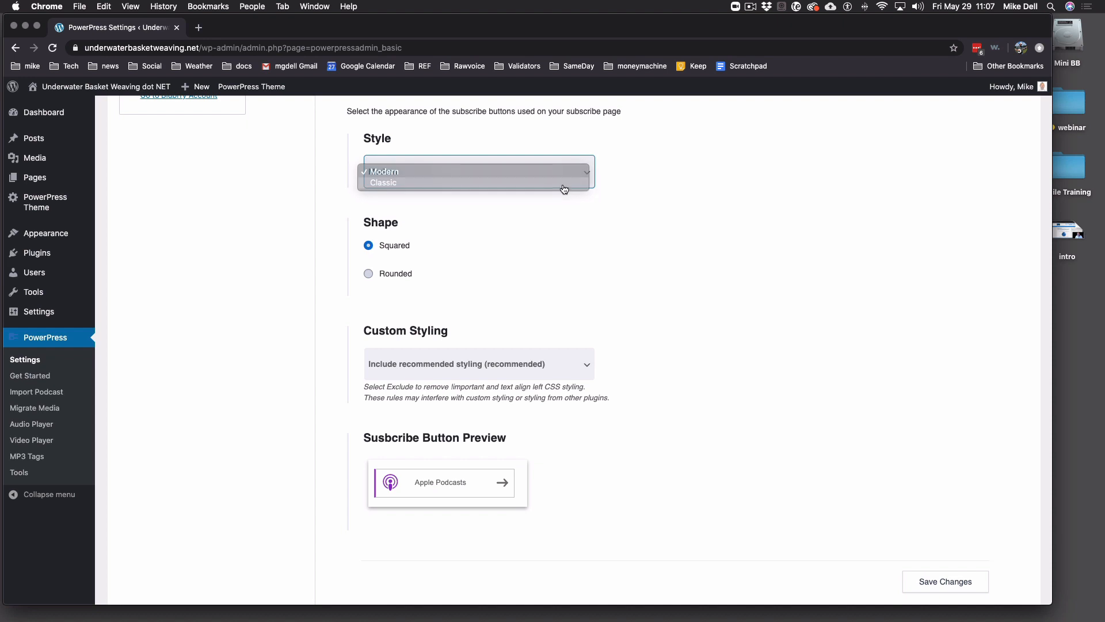
{"action": "left_click", "coordinate": [564, 184]}
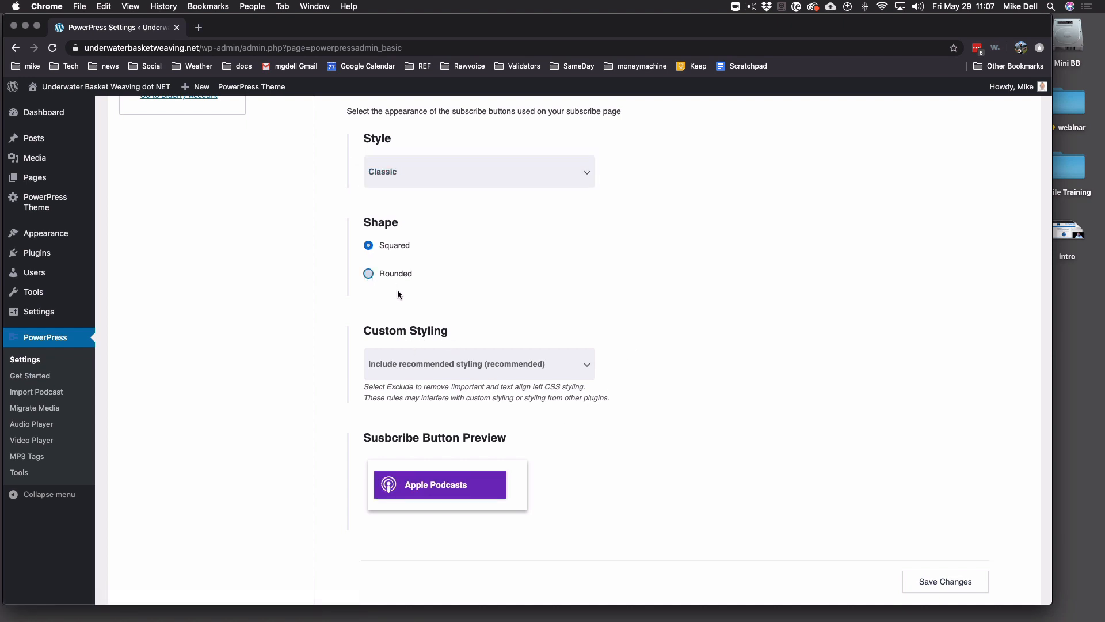
{"action": "left_click", "coordinate": [368, 274]}
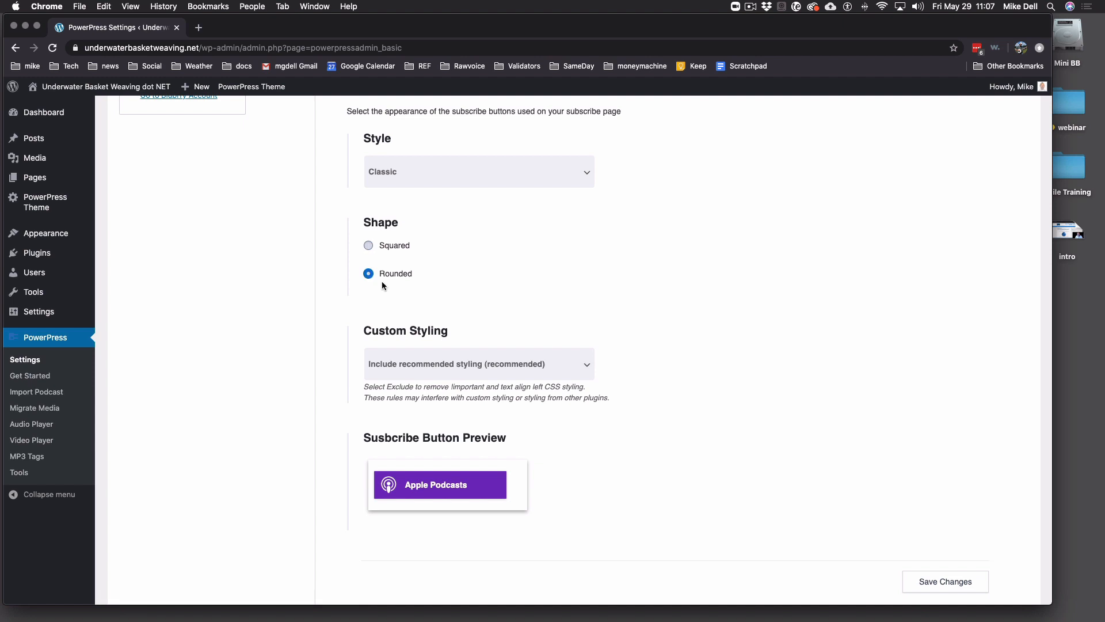
{"action": "left_click", "coordinate": [377, 247]}
{"action": "left_click", "coordinate": [458, 185]}
{"action": "left_click", "coordinate": [449, 164]}
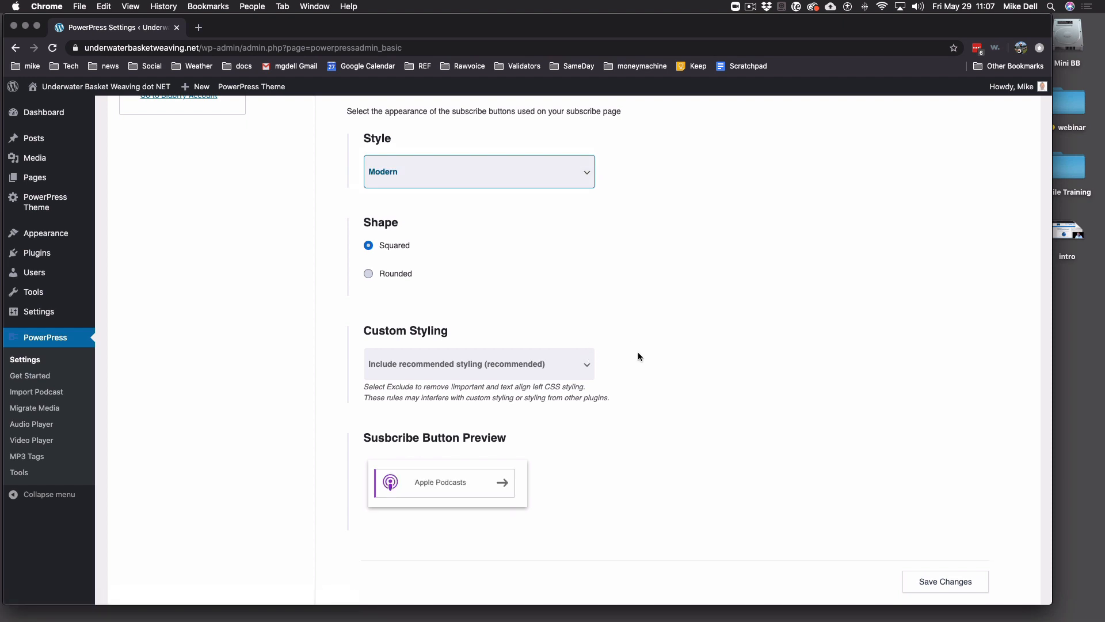
{"action": "left_click", "coordinate": [966, 584]}
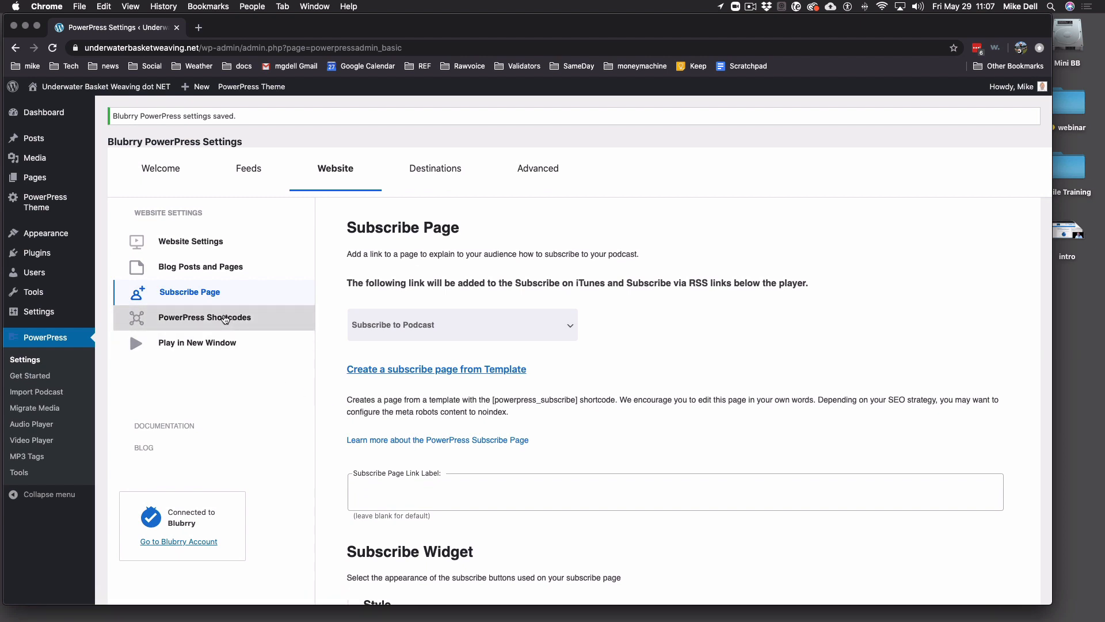
- Enable the PowerPress Playlist Player in the Shortcodes settings
{"action": "left_click", "coordinate": [225, 320]}
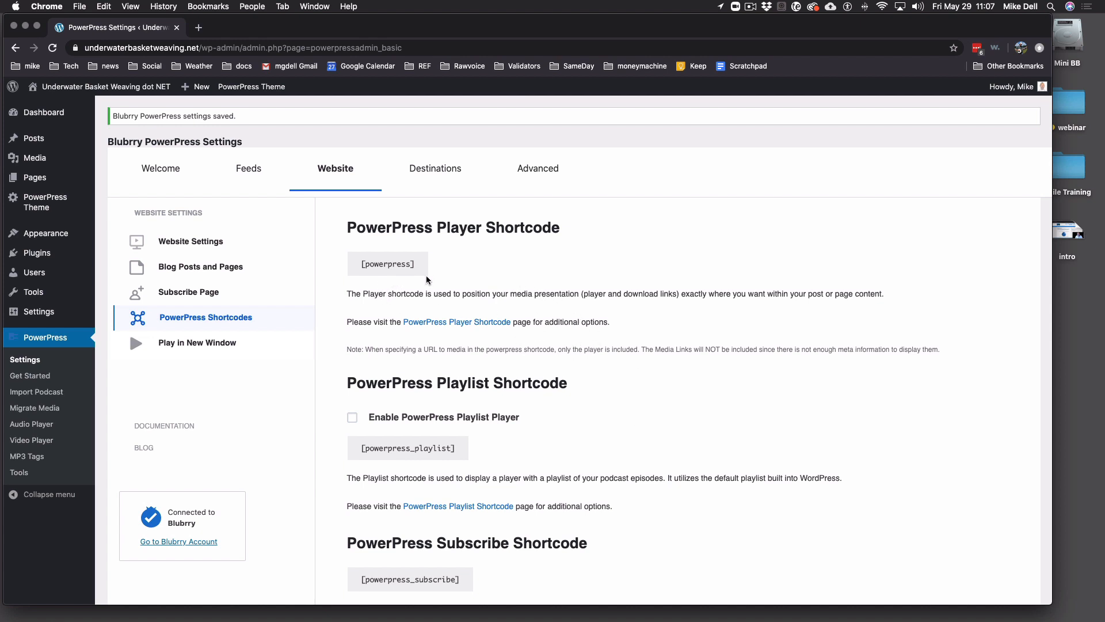
{"action": "left_click_drag", "start_coordinate": [414, 265], "coordinate": [361, 262]}
{"action": "scroll", "coordinate": [578, 393], "scroll_direction": "down", "scroll_amount": 2}
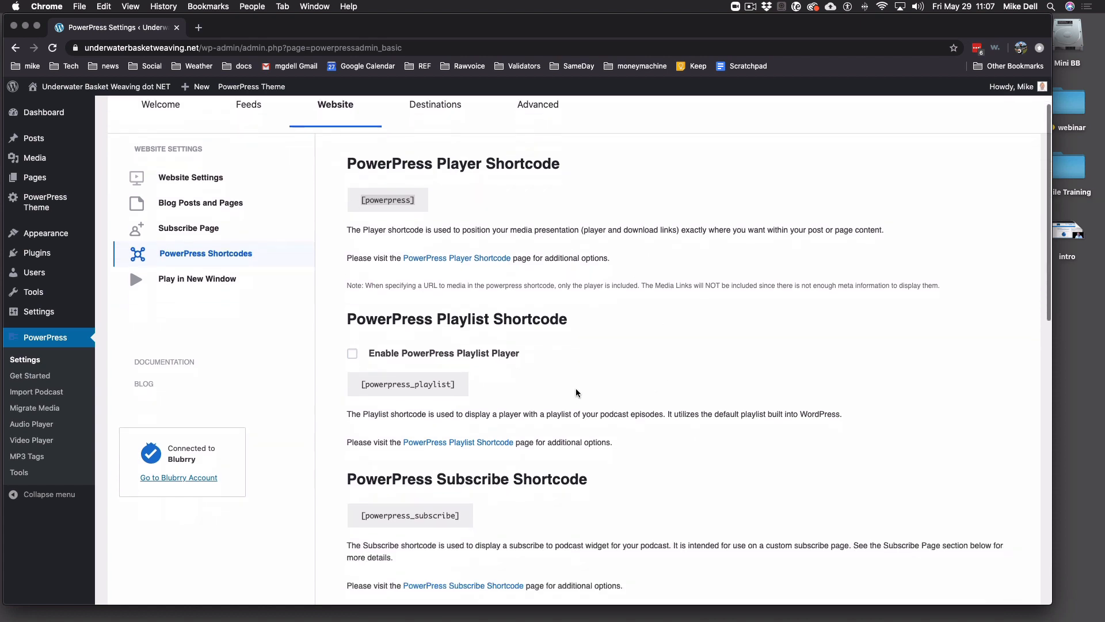
{"action": "scroll", "coordinate": [578, 393], "scroll_direction": "down", "scroll_amount": 1}
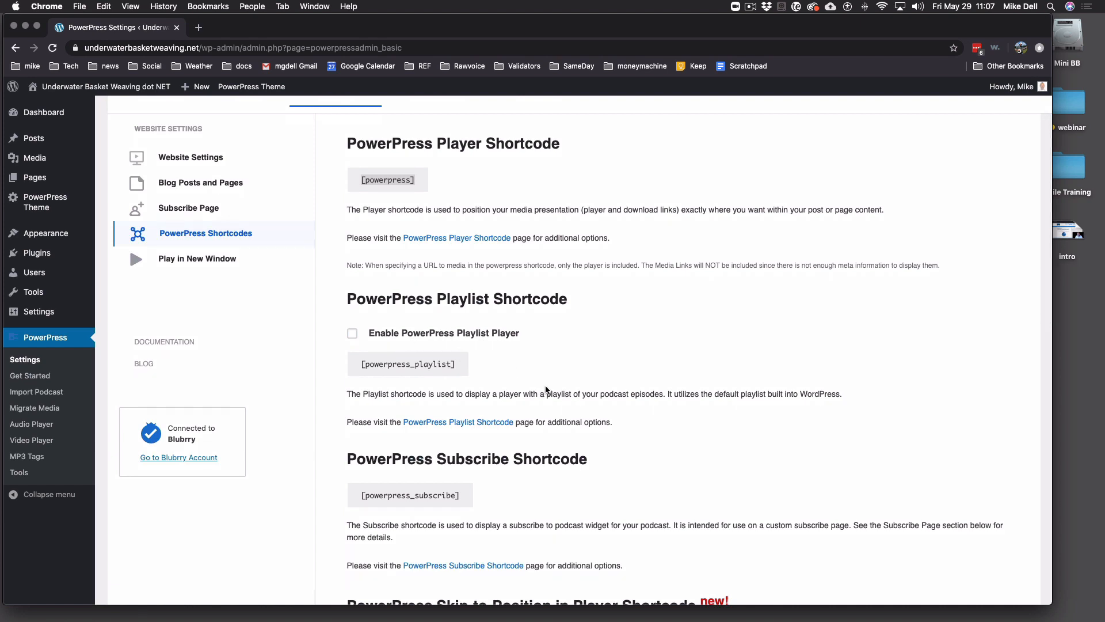
{"action": "left_click", "coordinate": [352, 334]}
- Leave Having Issues at 'No, everything is working' and save the settings
{"action": "scroll", "coordinate": [691, 391], "scroll_direction": "down", "scroll_amount": 5}
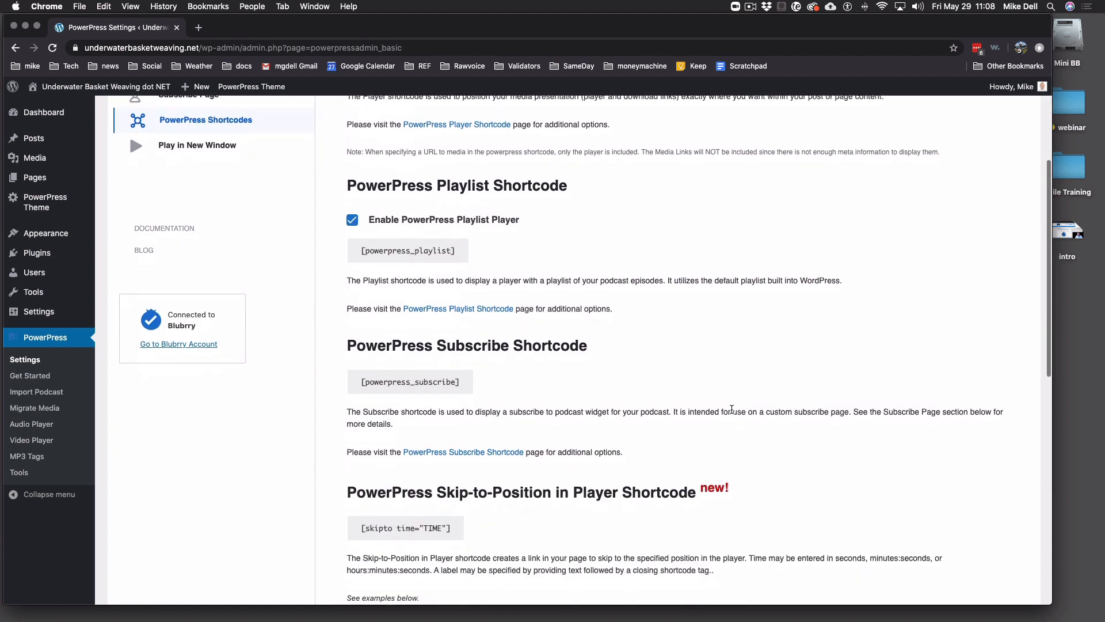
{"action": "scroll", "coordinate": [693, 389], "scroll_direction": "down", "scroll_amount": 4}
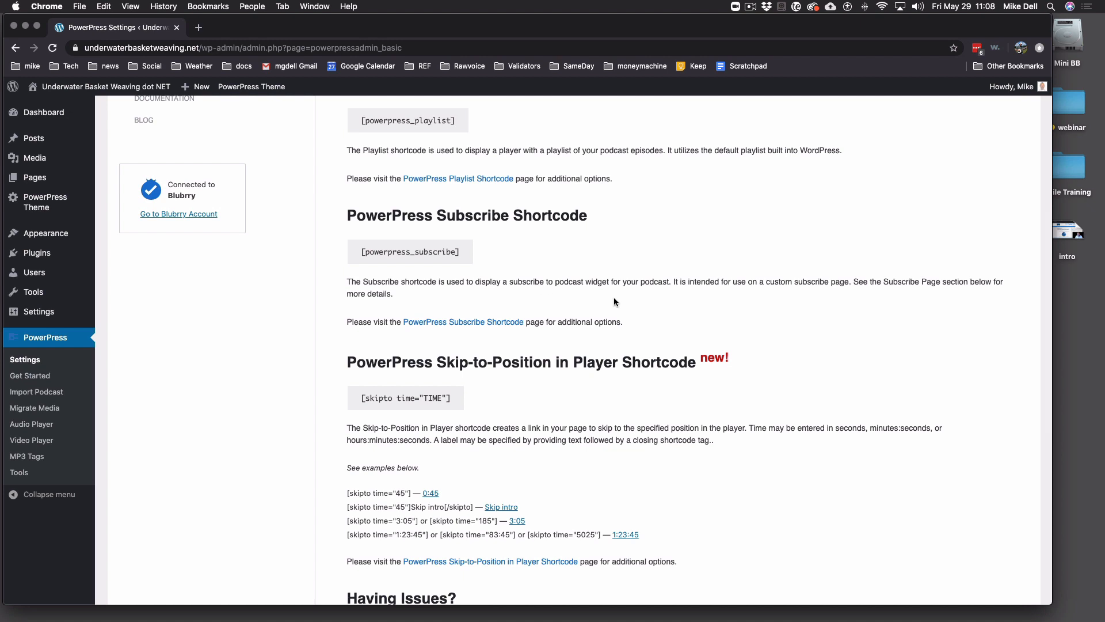
{"action": "scroll", "coordinate": [675, 389], "scroll_direction": "down", "scroll_amount": 5}
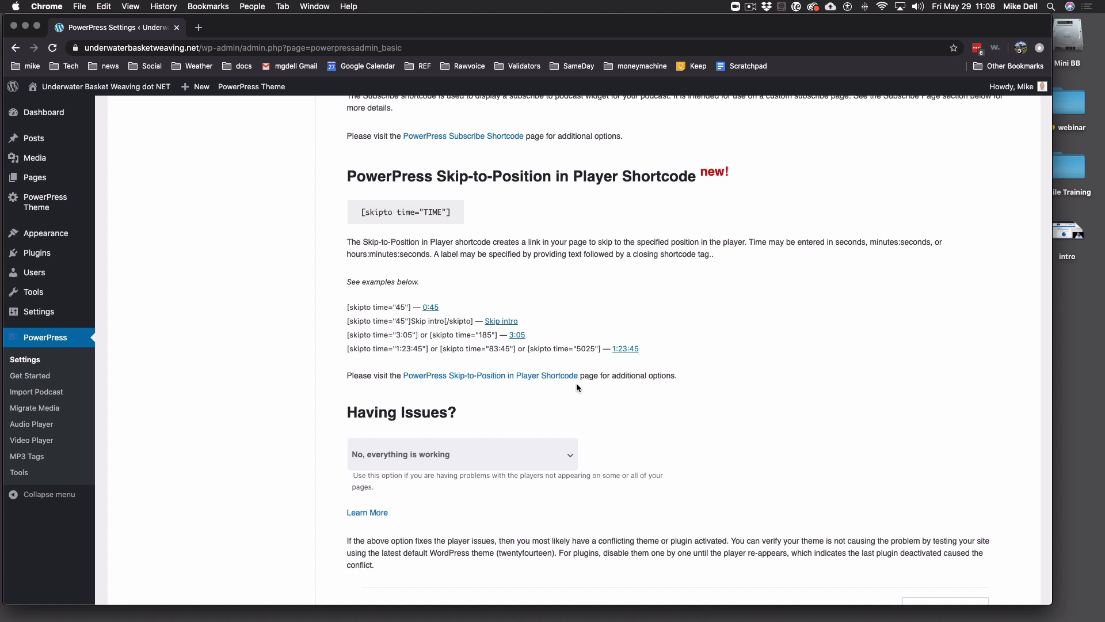
{"action": "scroll", "coordinate": [624, 401], "scroll_direction": "down", "scroll_amount": 5}
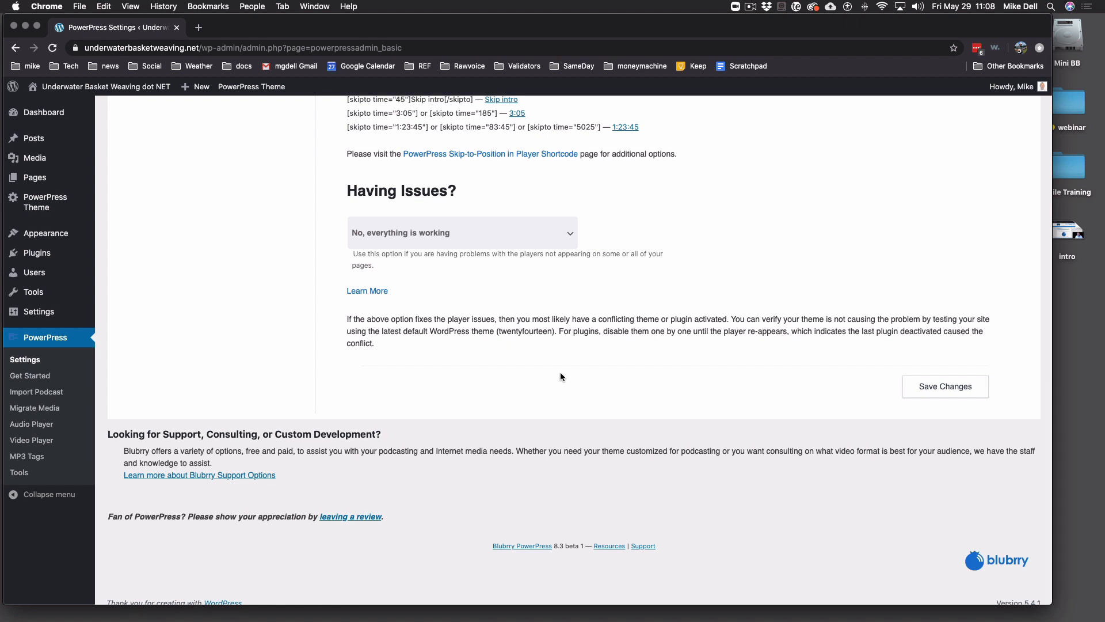
{"action": "left_click", "coordinate": [571, 234]}
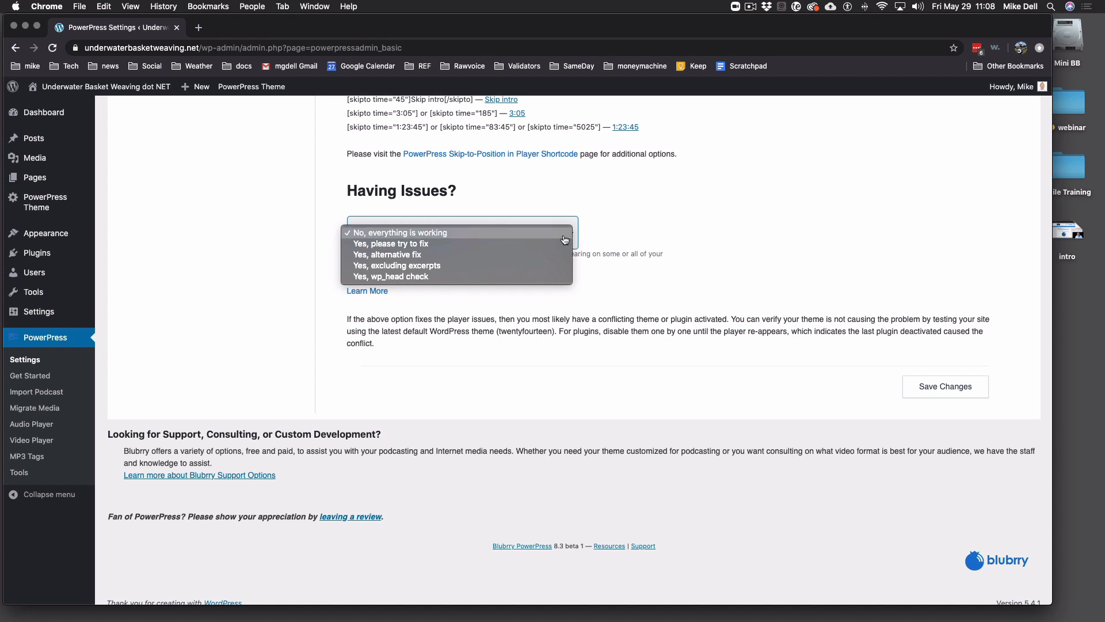
{"action": "left_click", "coordinate": [641, 244]}
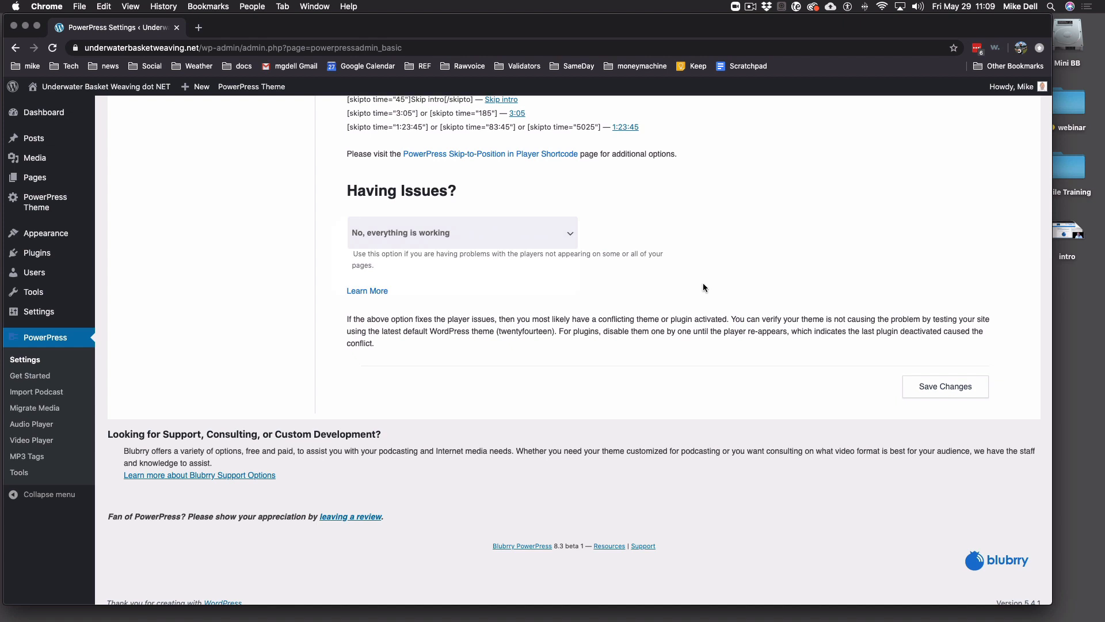
{"action": "left_click", "coordinate": [946, 386]}
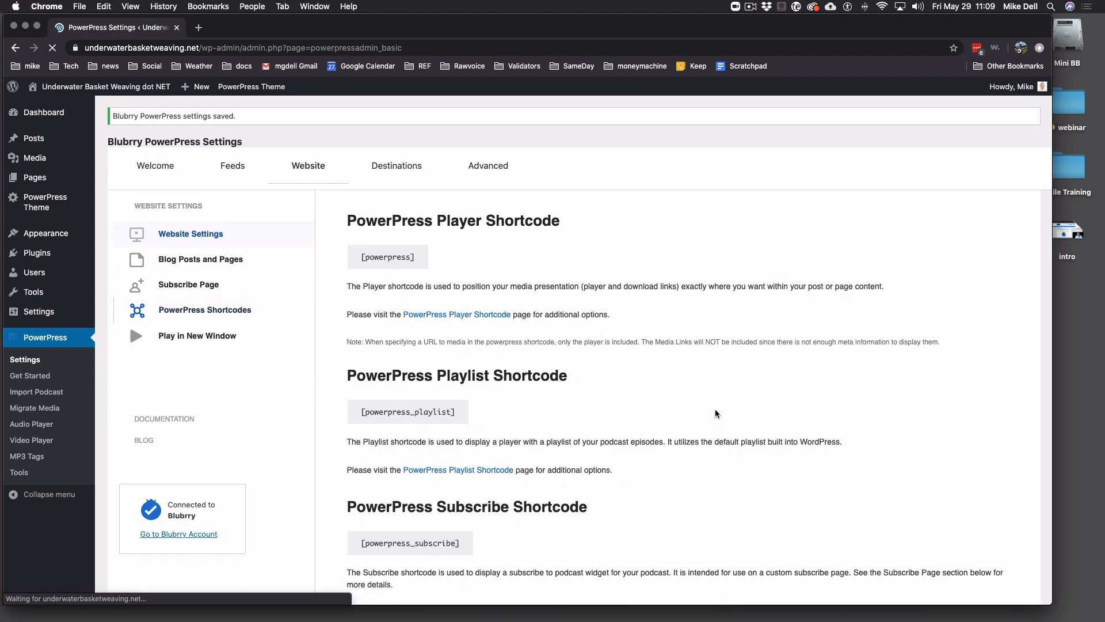
- Look over the Play in New Window width, then return to the PowerPress Welcome overview
{"action": "left_click", "coordinate": [219, 344]}
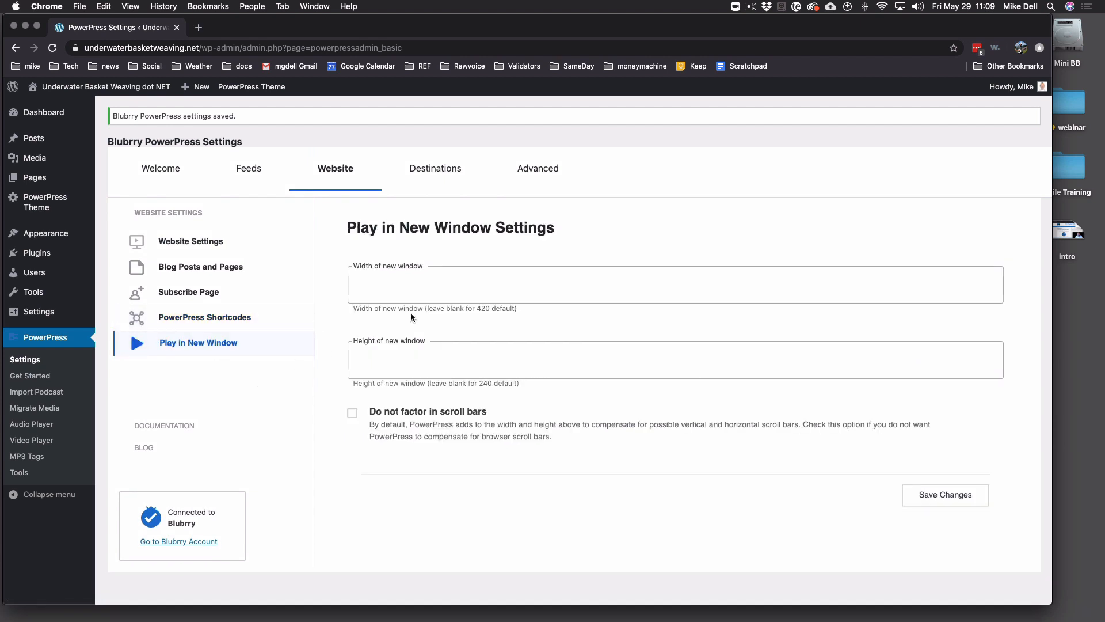
{"action": "left_click", "coordinate": [433, 286]}
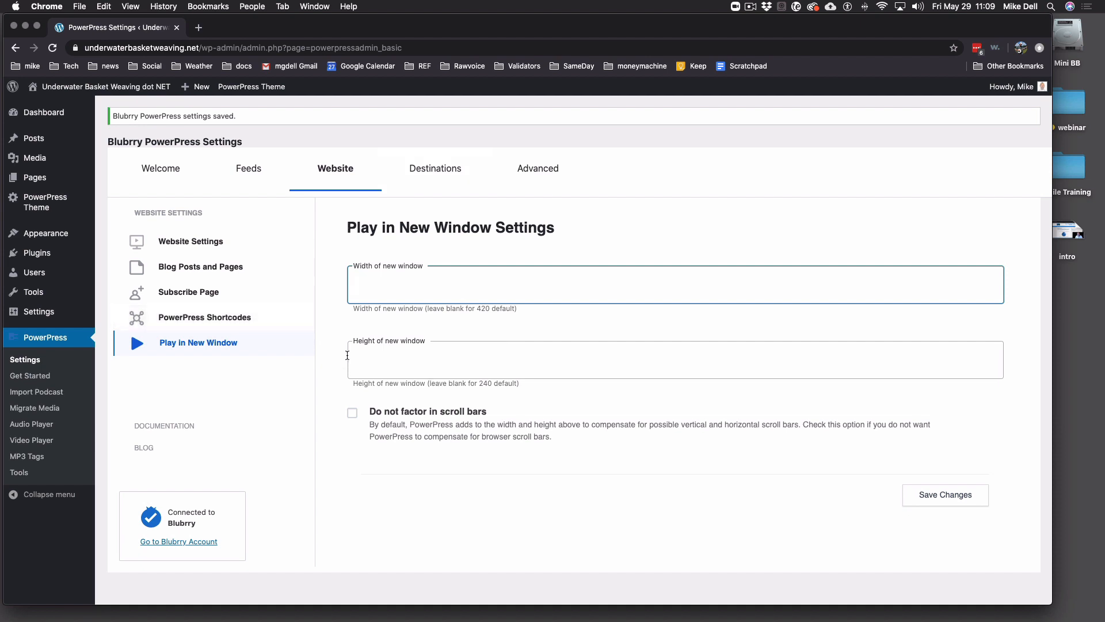
{"action": "left_click", "coordinate": [161, 168]}
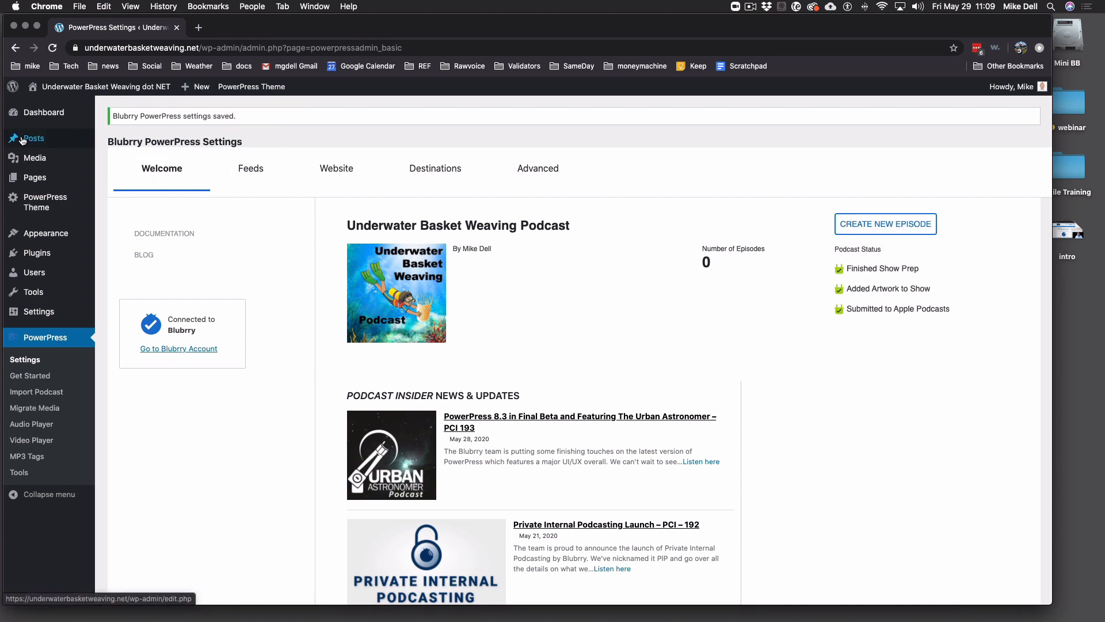
- Start a new episode post titled 'Weaving your First Basket - UBWP001'
{"action": "mouse_move", "coordinate": [26, 138]}
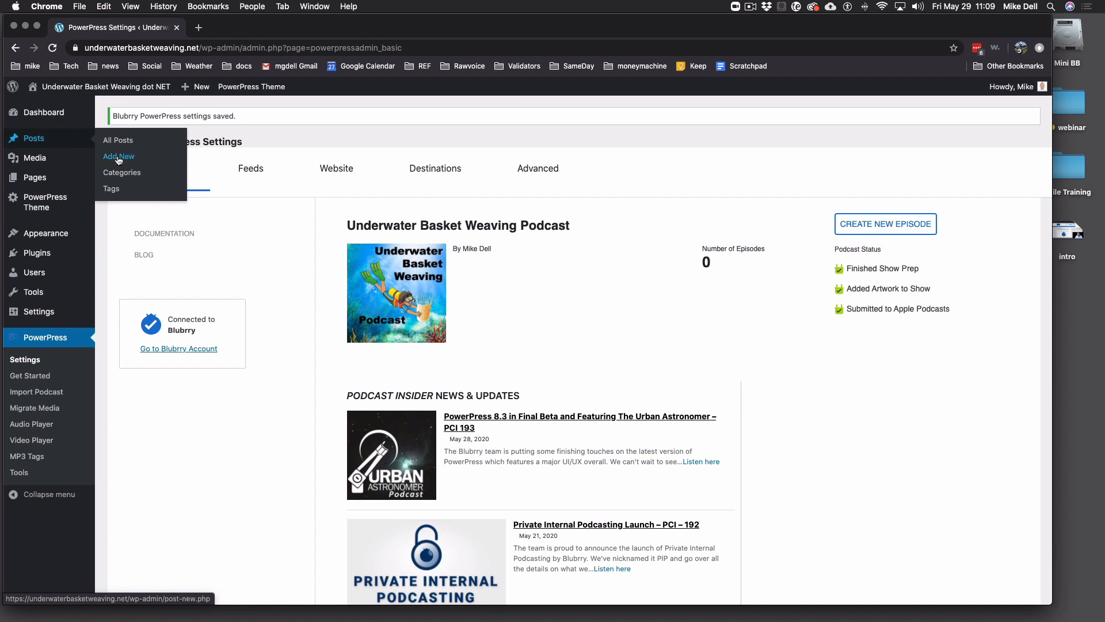
{"action": "left_click", "coordinate": [867, 226]}
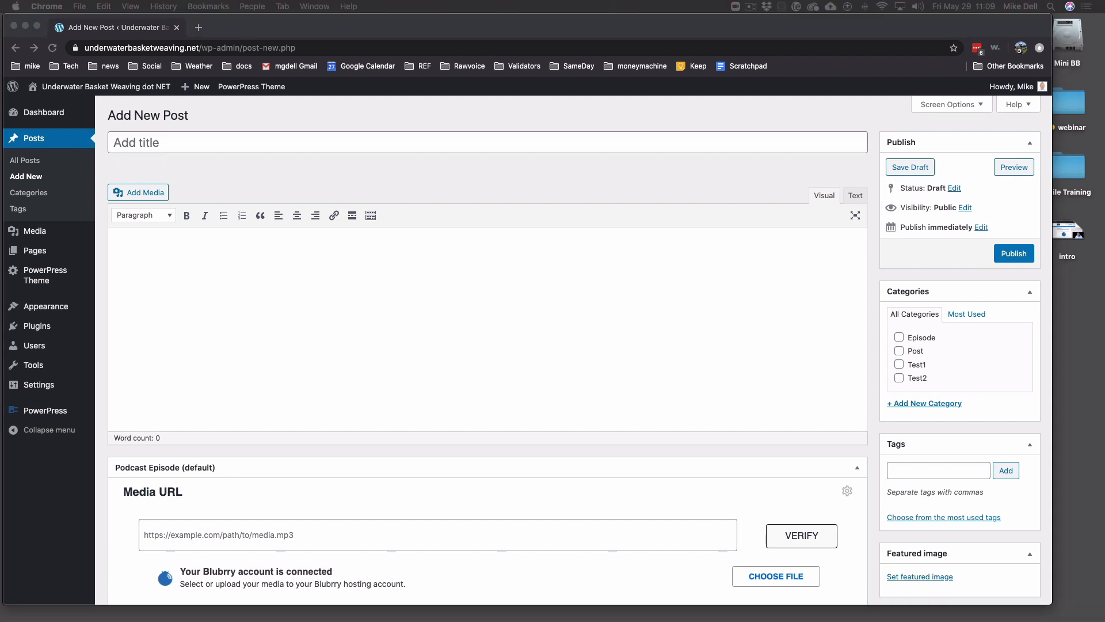
{"action": "left_click", "coordinate": [386, 142]}
{"action": "type", "text": "Weaving your First Basket - UBWP001"}
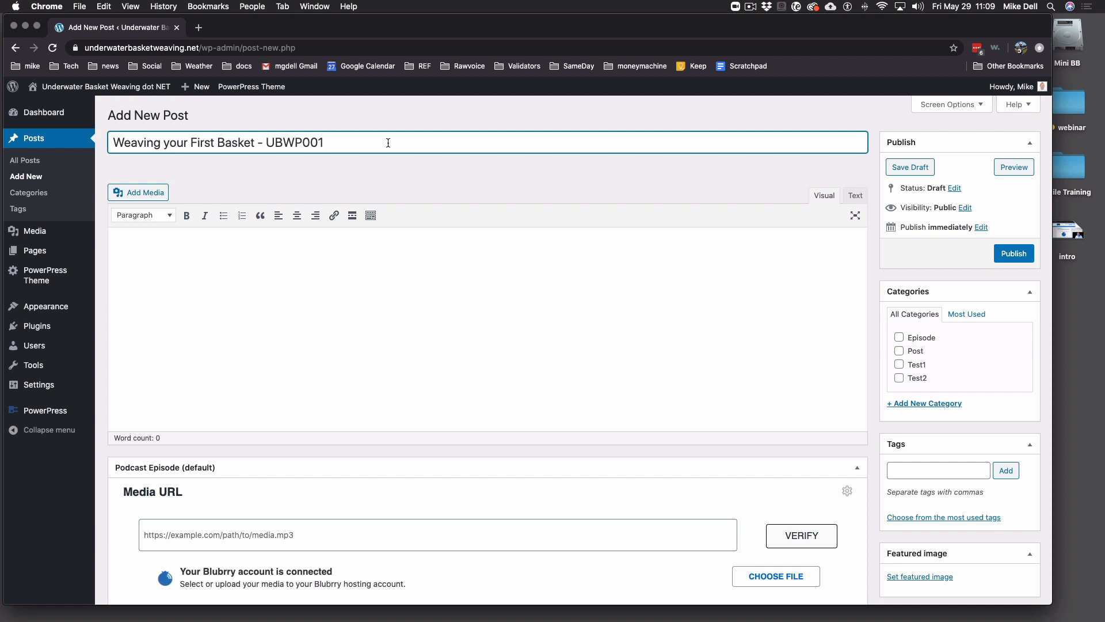
- Paste the two-paragraph episode description with its contact line into the post body
{"action": "left_click", "coordinate": [390, 266]}
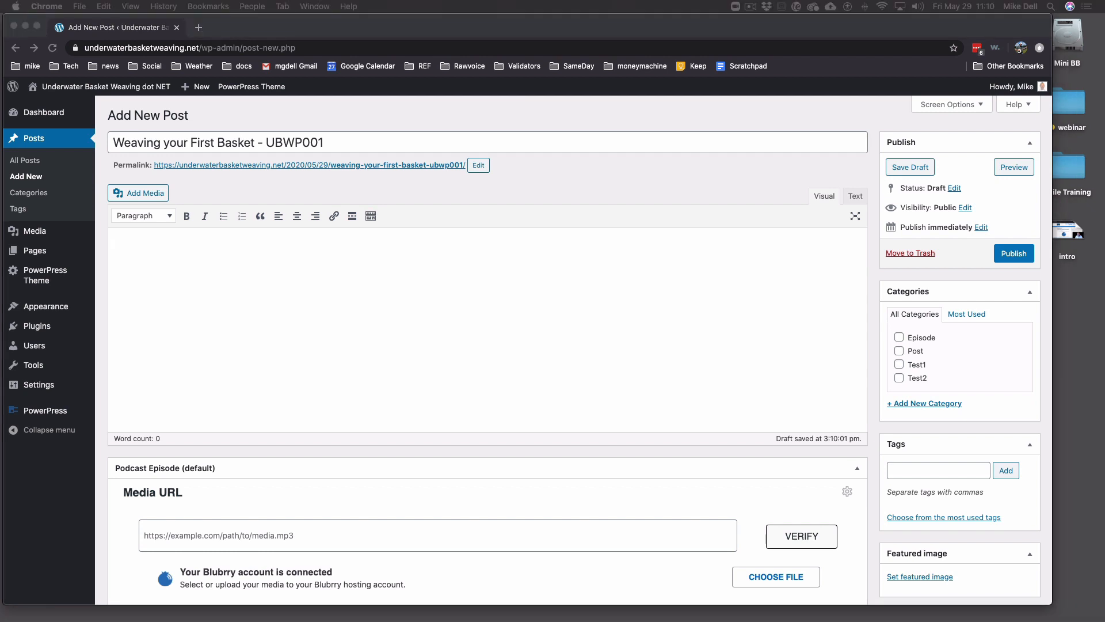
{"action": "left_click", "coordinate": [239, 276]}
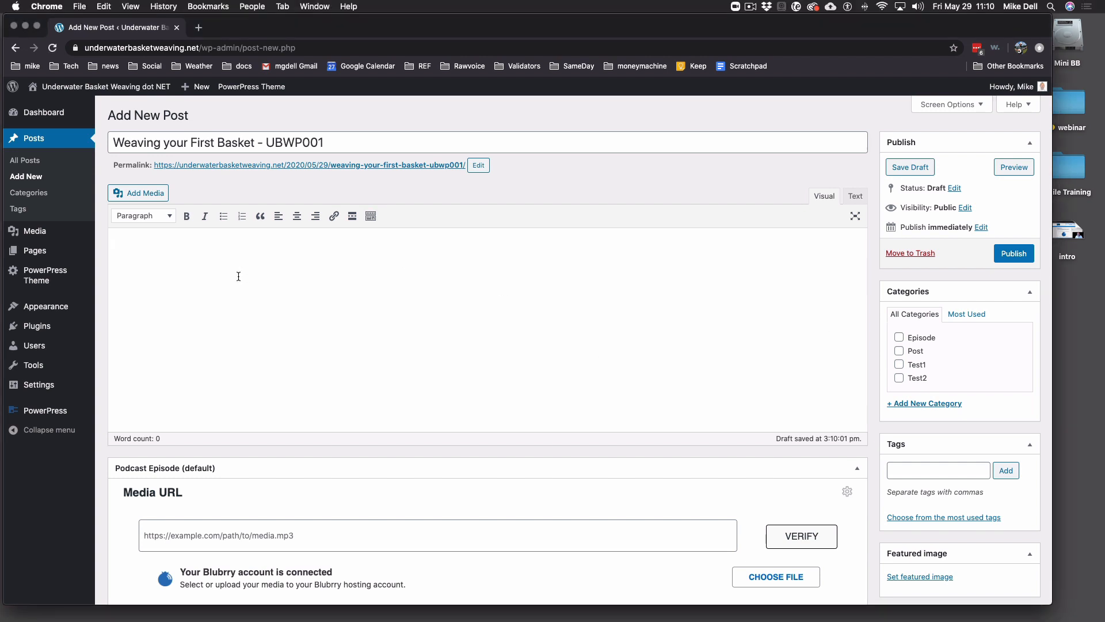
{"action": "key", "text": "super+v"}
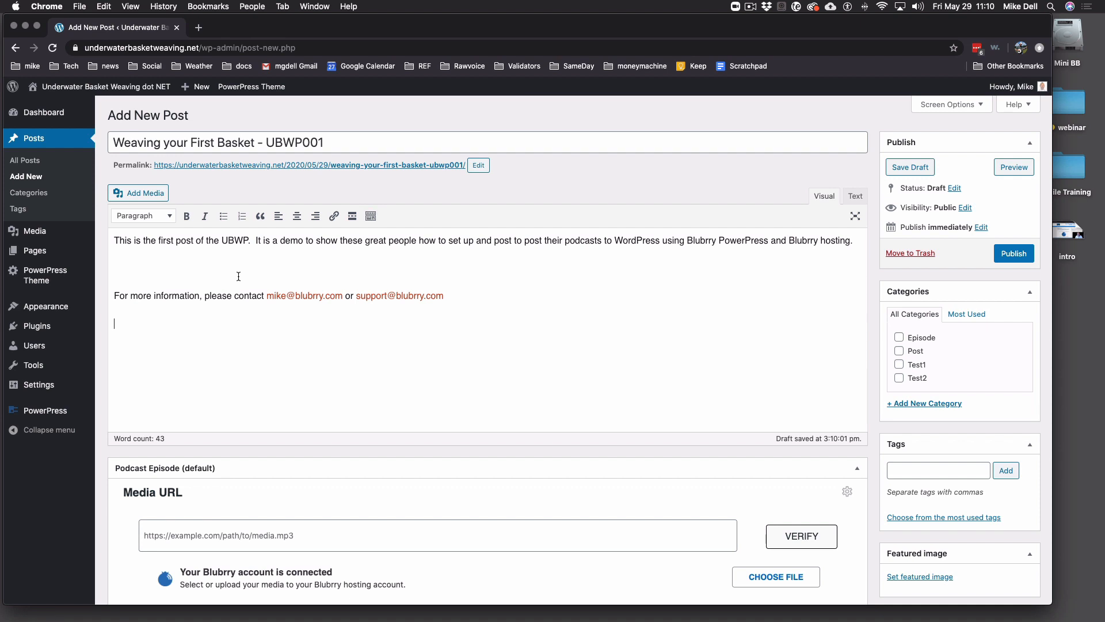
{"action": "scroll", "coordinate": [592, 322], "scroll_direction": "down", "scroll_amount": 3}
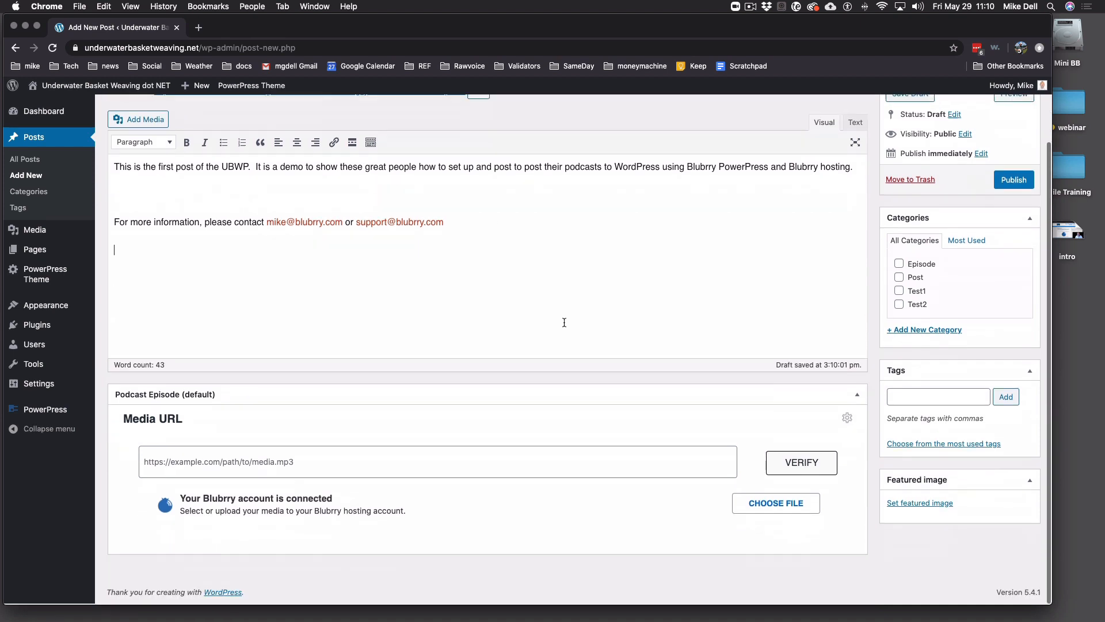
{"action": "left_click", "coordinate": [553, 300]}
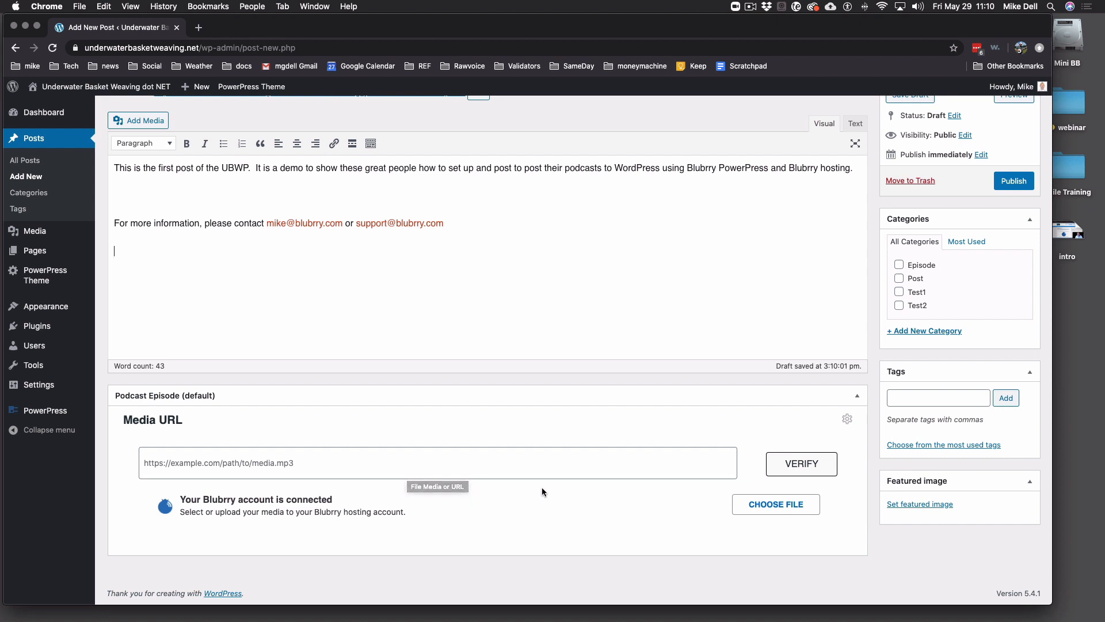
{"action": "left_click", "coordinate": [585, 471]}
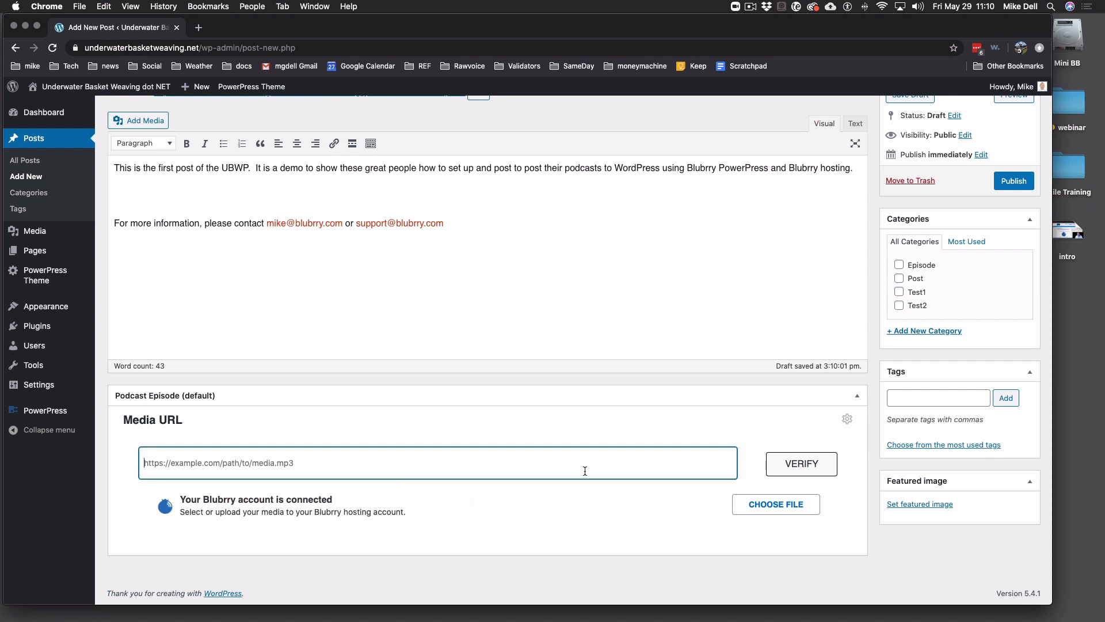
- Upload UBWP001.mp3 from the webinar folder to Blubrry as the episode's media file
{"action": "left_click", "coordinate": [771, 508]}
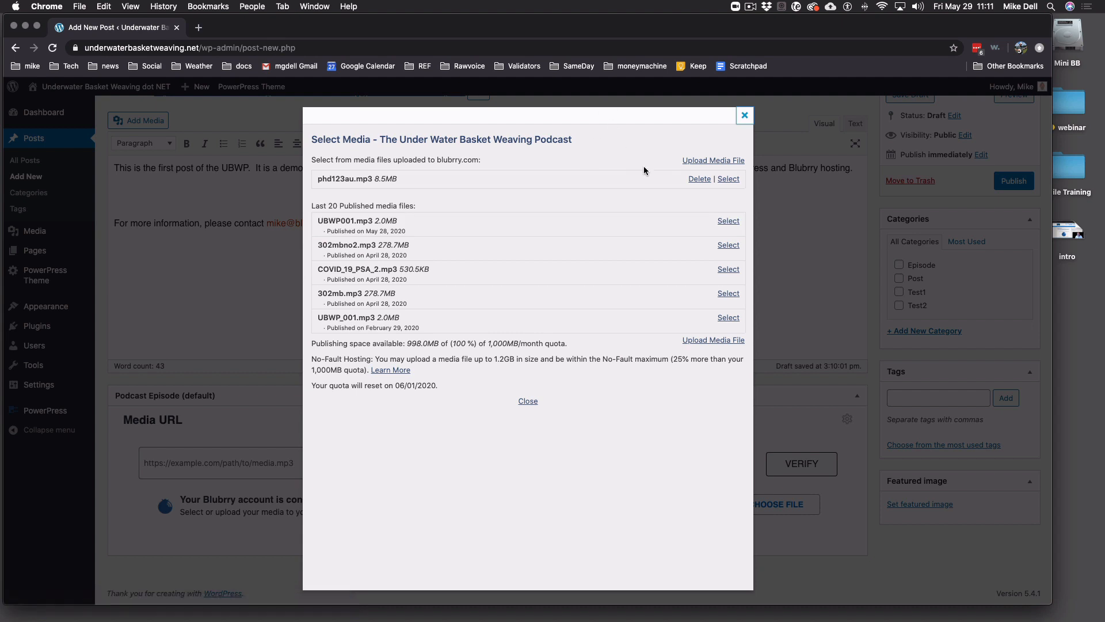
{"action": "left_click", "coordinate": [712, 160]}
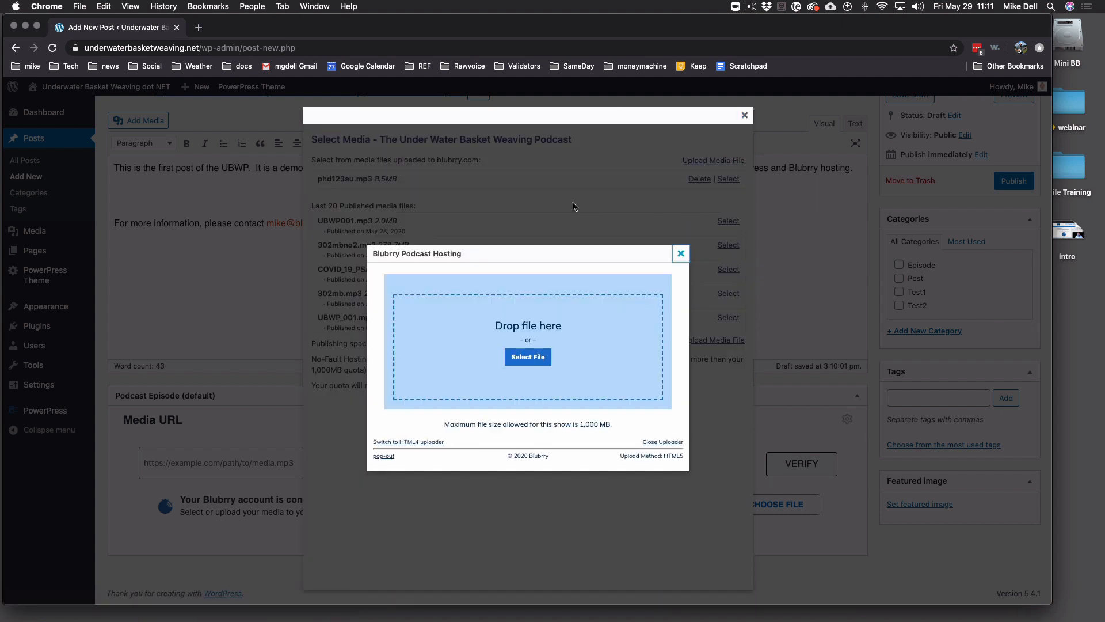
{"action": "left_click", "coordinate": [528, 357]}
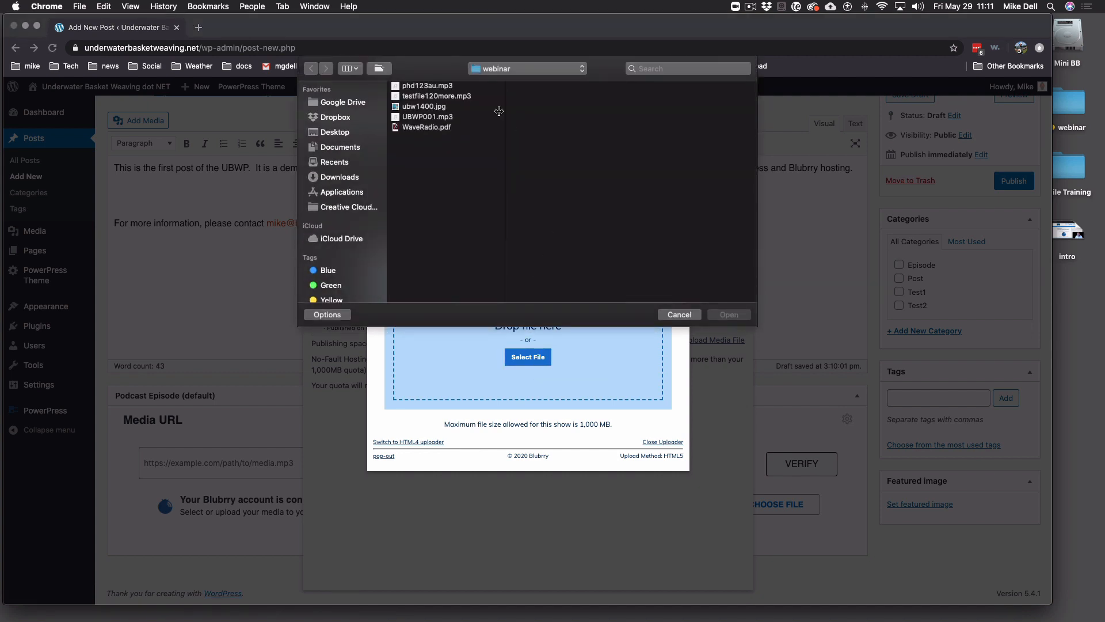
{"action": "left_click", "coordinate": [432, 118]}
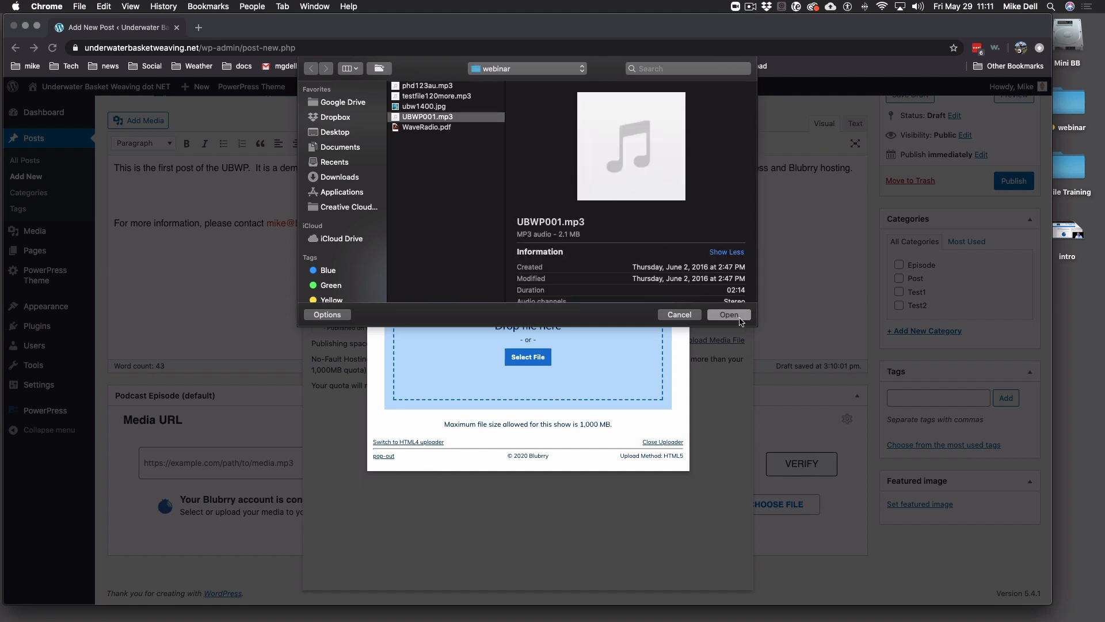
{"action": "left_click", "coordinate": [730, 315]}
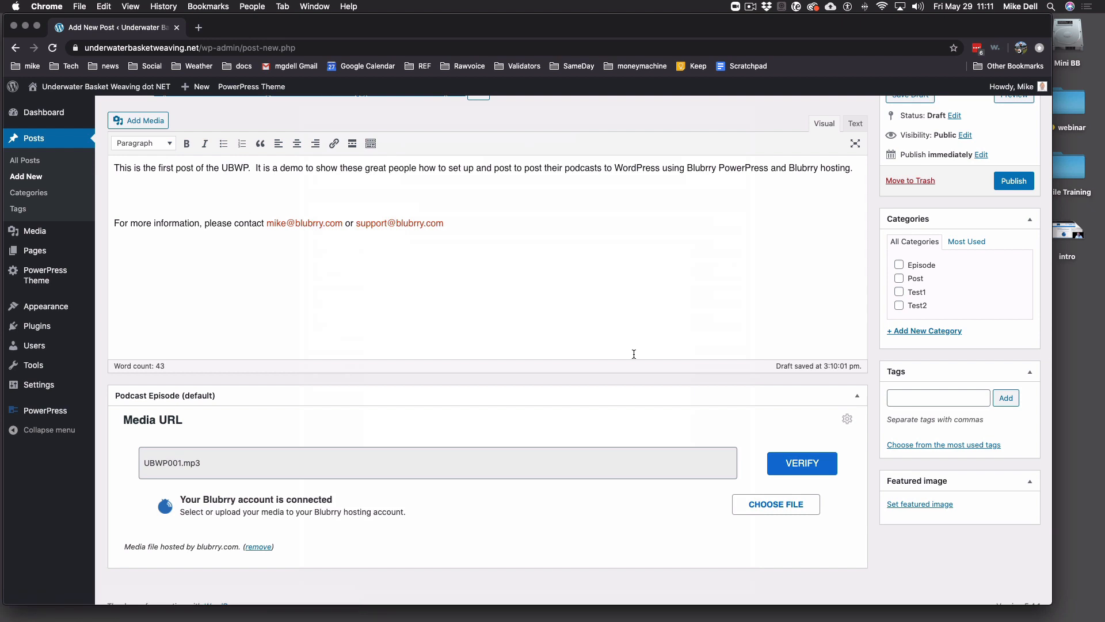
- Verify the Blubrry-hosted UBWP001.mp3 as the episode's media
{"action": "scroll", "coordinate": [360, 478], "scroll_direction": "up", "scroll_amount": 1}
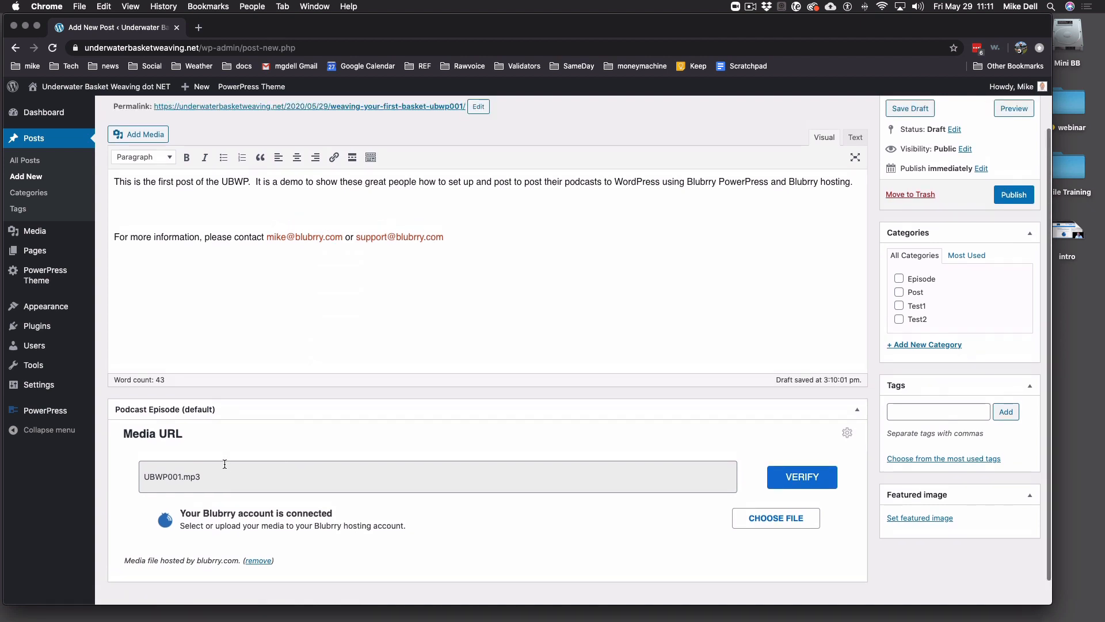
{"action": "scroll", "coordinate": [224, 461], "scroll_direction": "down", "scroll_amount": 1}
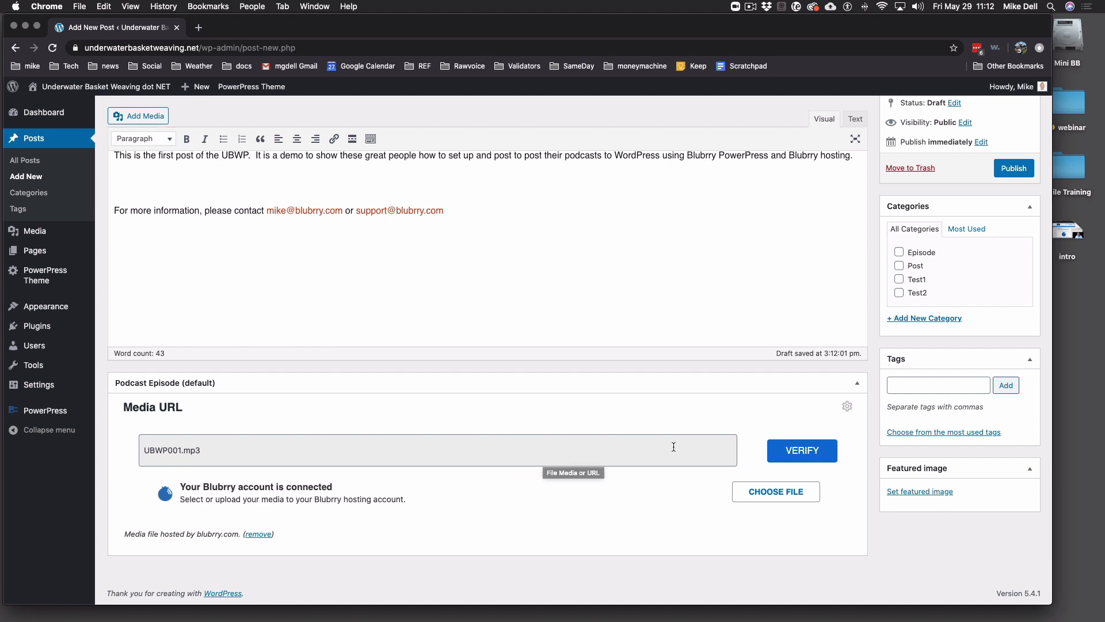
{"action": "left_click", "coordinate": [799, 451]}
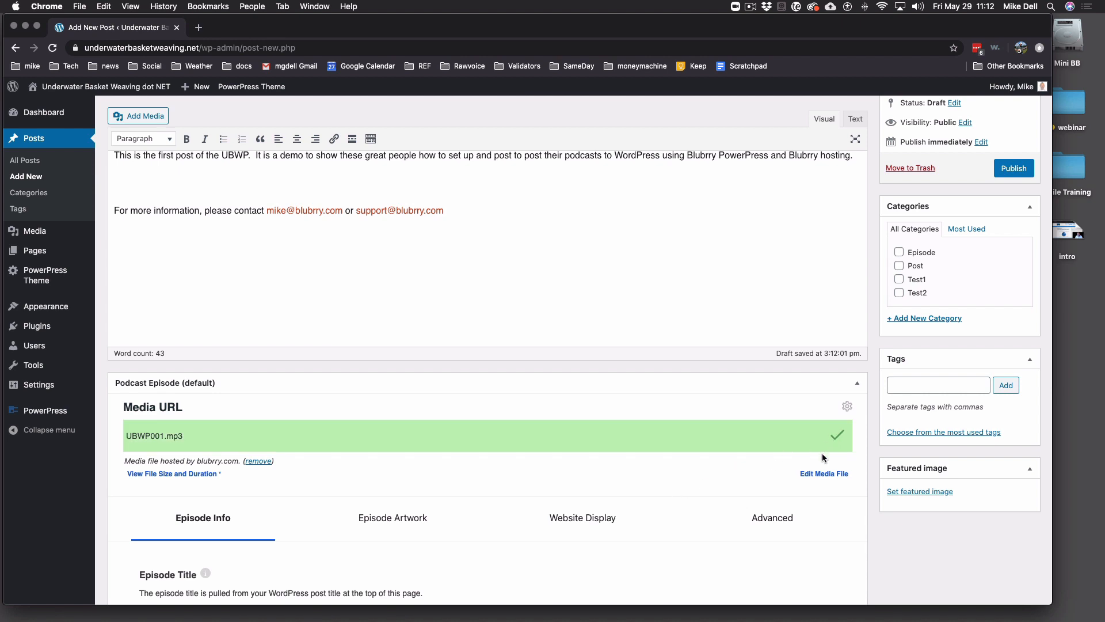
- Review the Episode Artwork, Website Display and Episode Info settings for the episode
{"action": "scroll", "coordinate": [706, 457], "scroll_direction": "down", "scroll_amount": 5}
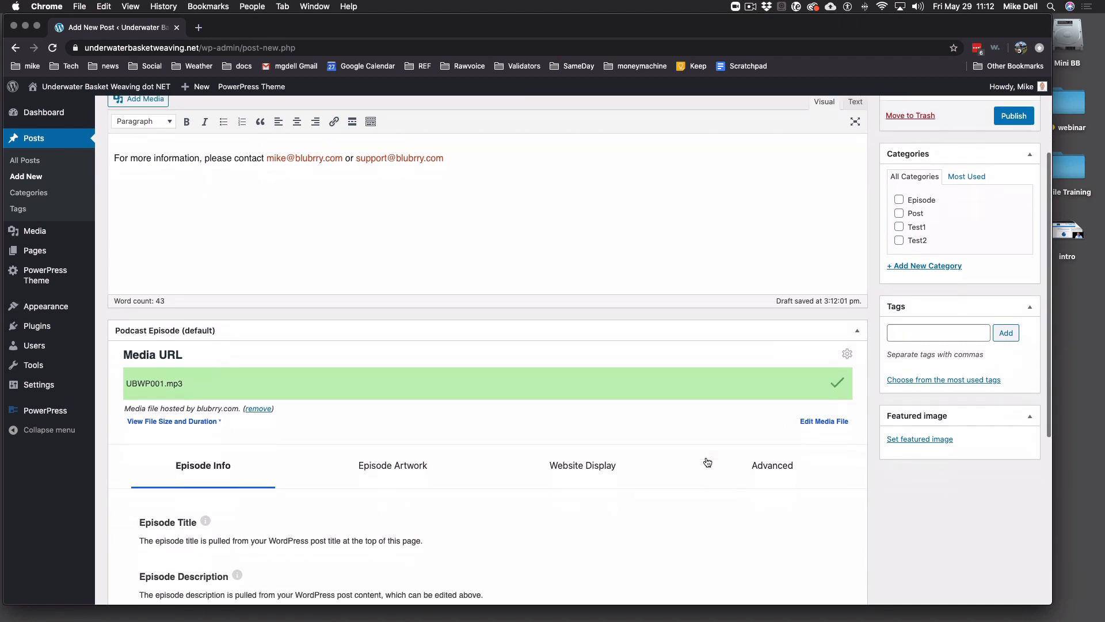
{"action": "left_click", "coordinate": [405, 320]}
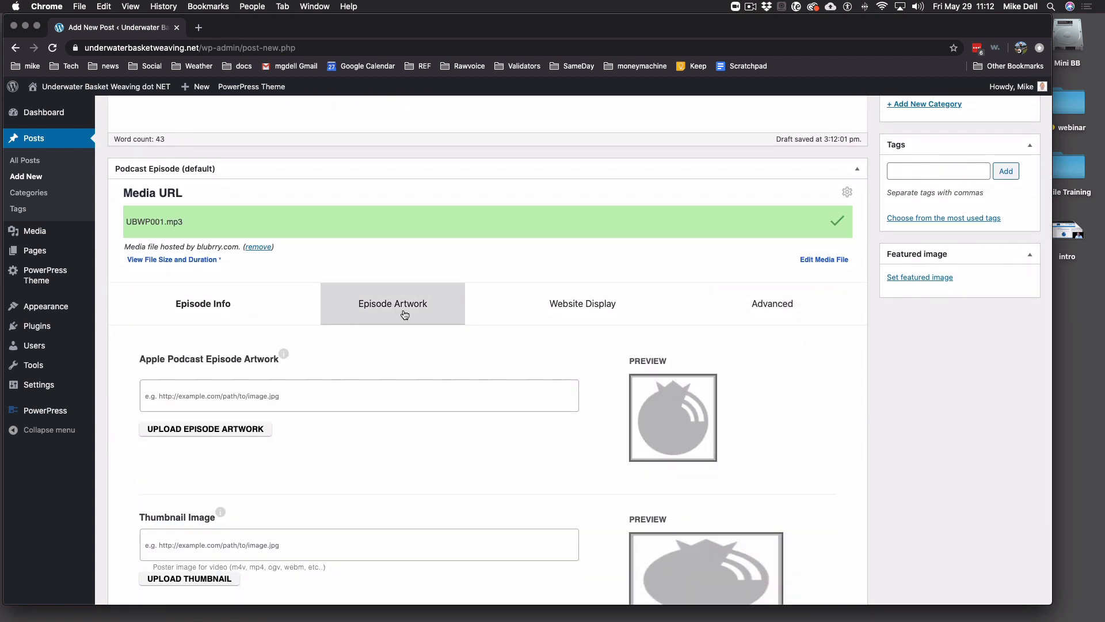
{"action": "left_click", "coordinate": [586, 314]}
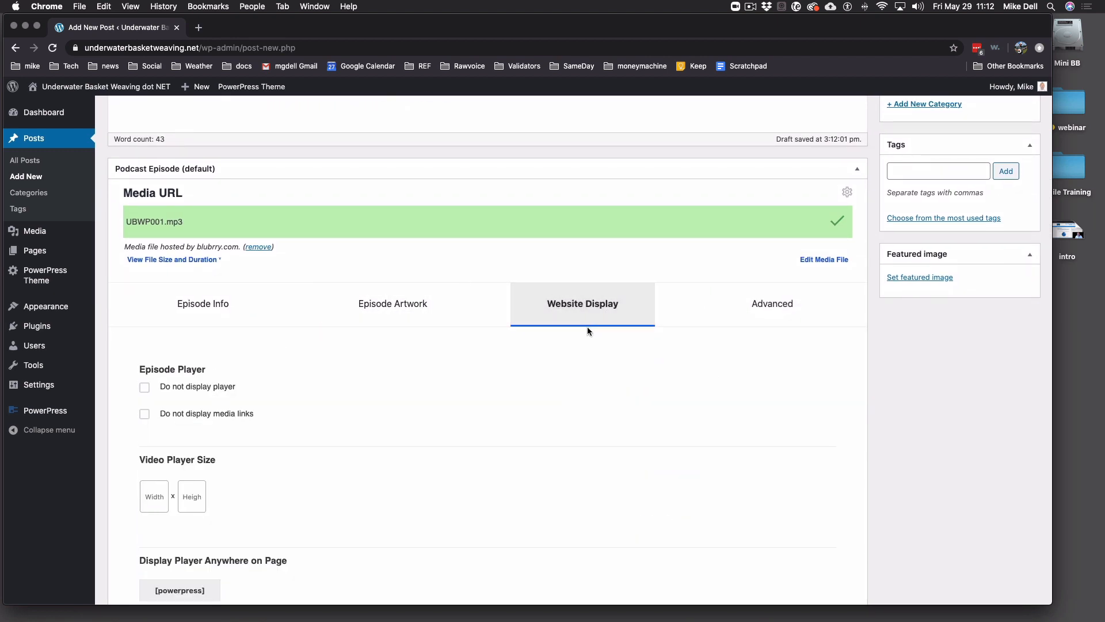
{"action": "left_click", "coordinate": [242, 305]}
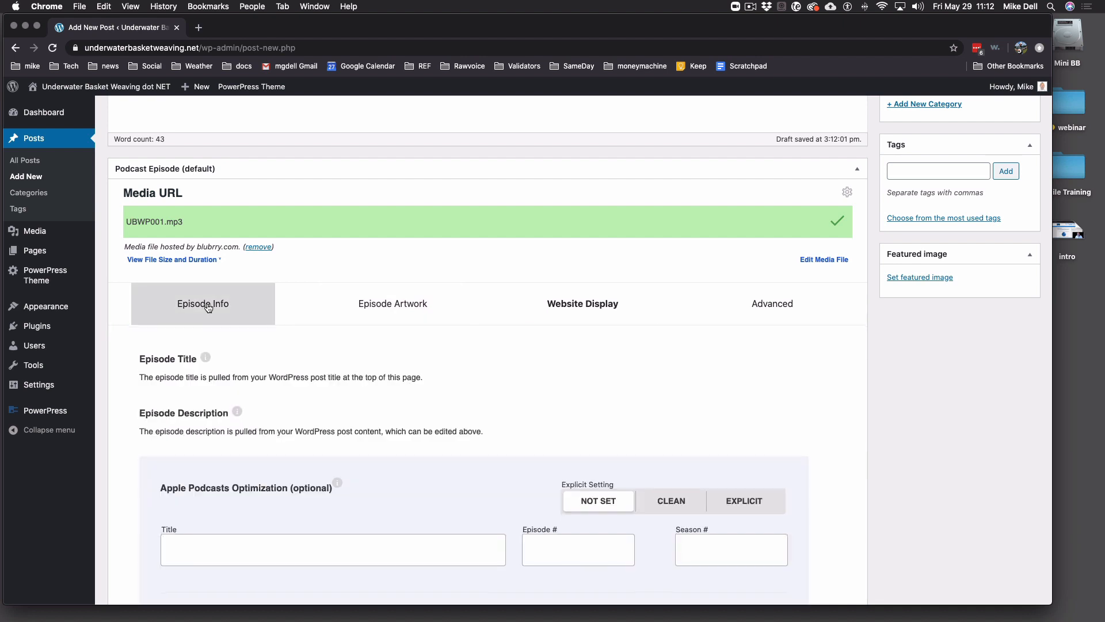
{"action": "scroll", "coordinate": [526, 366], "scroll_direction": "up", "scroll_amount": 5}
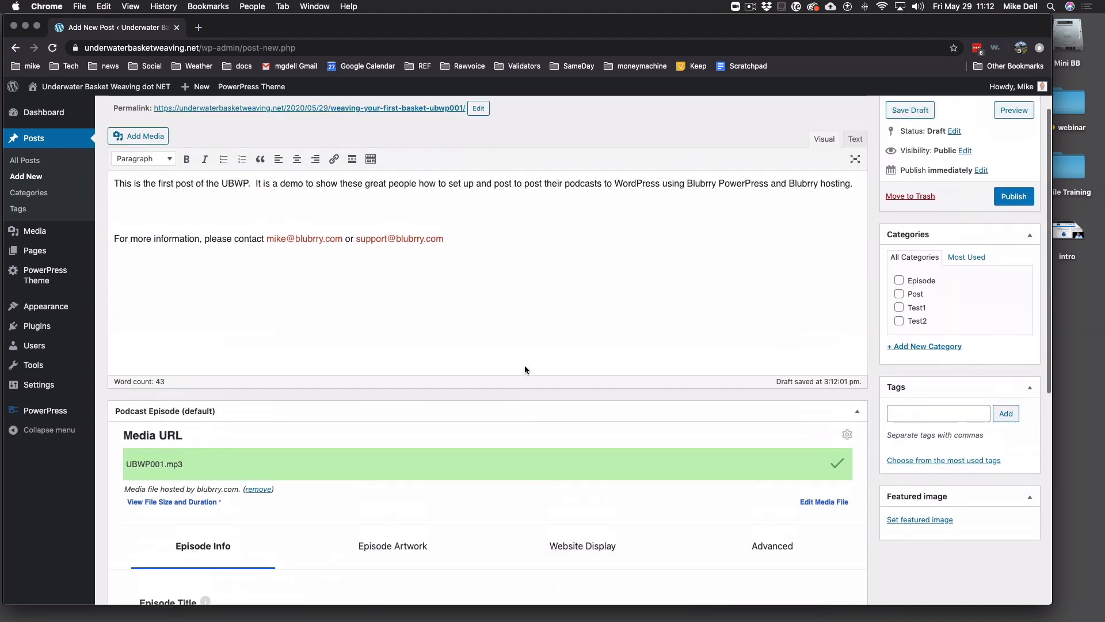
{"action": "scroll", "coordinate": [514, 347], "scroll_direction": "down", "scroll_amount": 3}
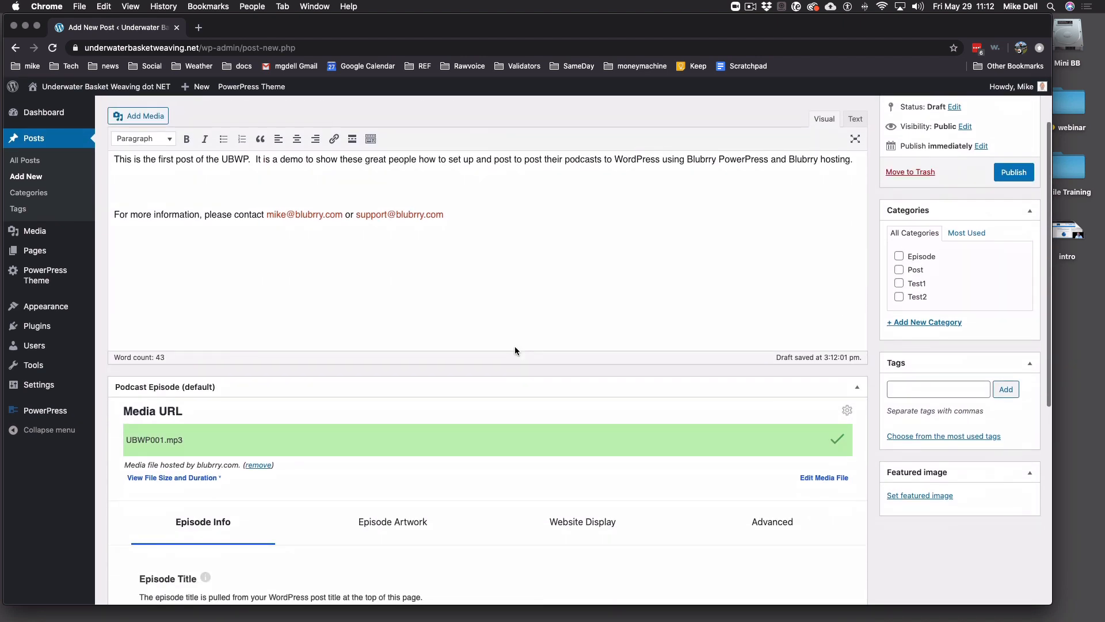
{"action": "scroll", "coordinate": [515, 348], "scroll_direction": "down", "scroll_amount": 1}
{"action": "scroll", "coordinate": [509, 347], "scroll_direction": "up", "scroll_amount": 2}
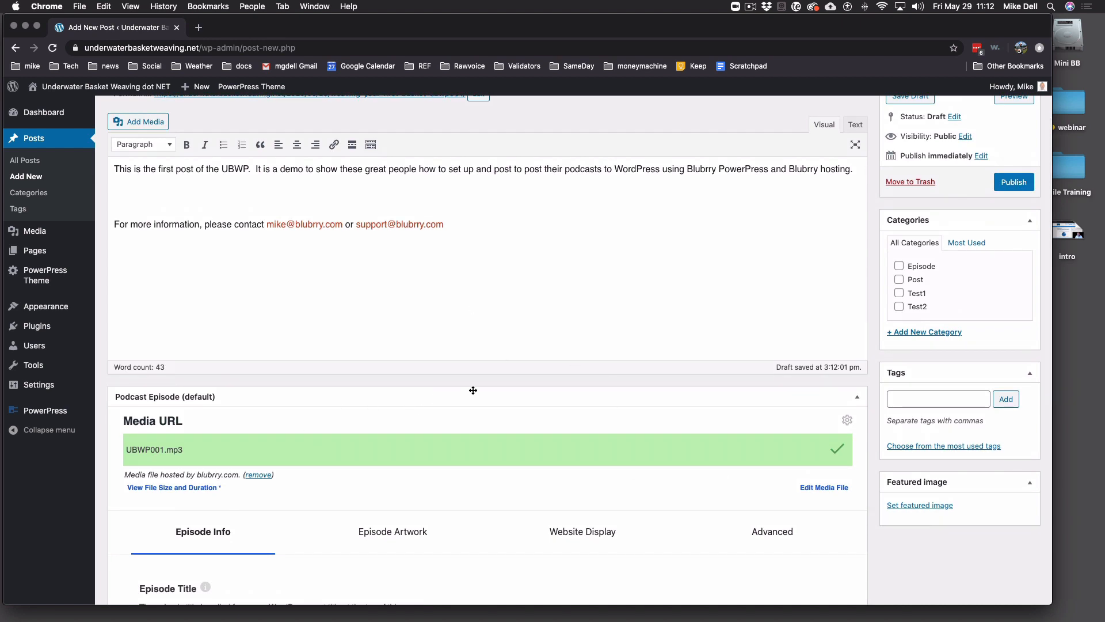
- Tick the Episode category for 'Weaving your First Basket - UBWP001' and publish the post
{"action": "left_click", "coordinate": [900, 267]}
{"action": "scroll", "coordinate": [712, 257], "scroll_direction": "up", "scroll_amount": 3}
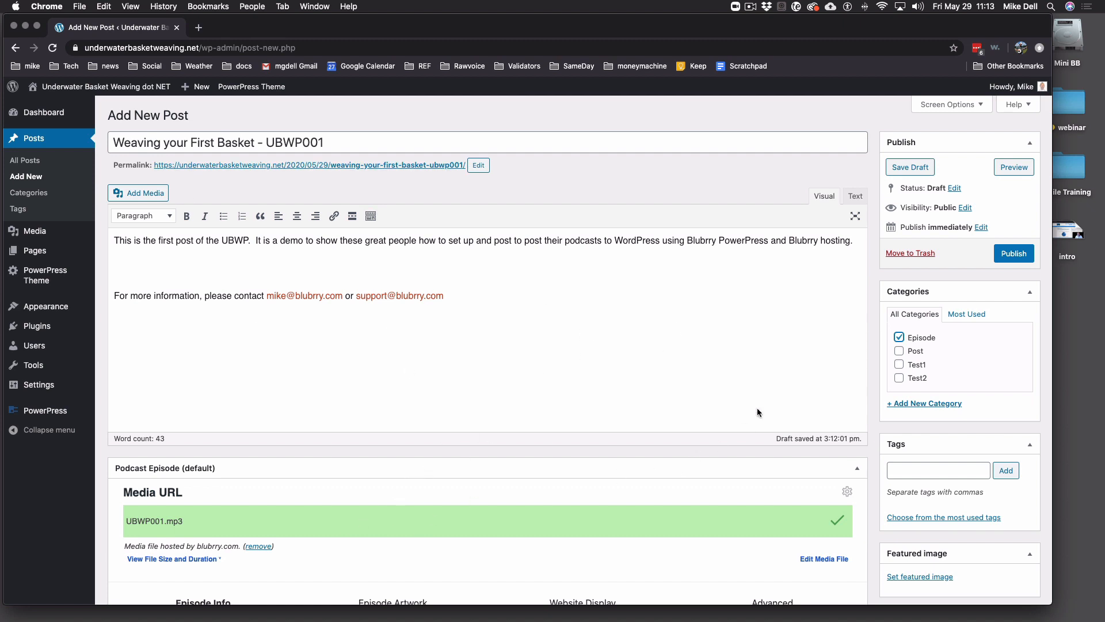
{"action": "left_click", "coordinate": [1013, 255]}
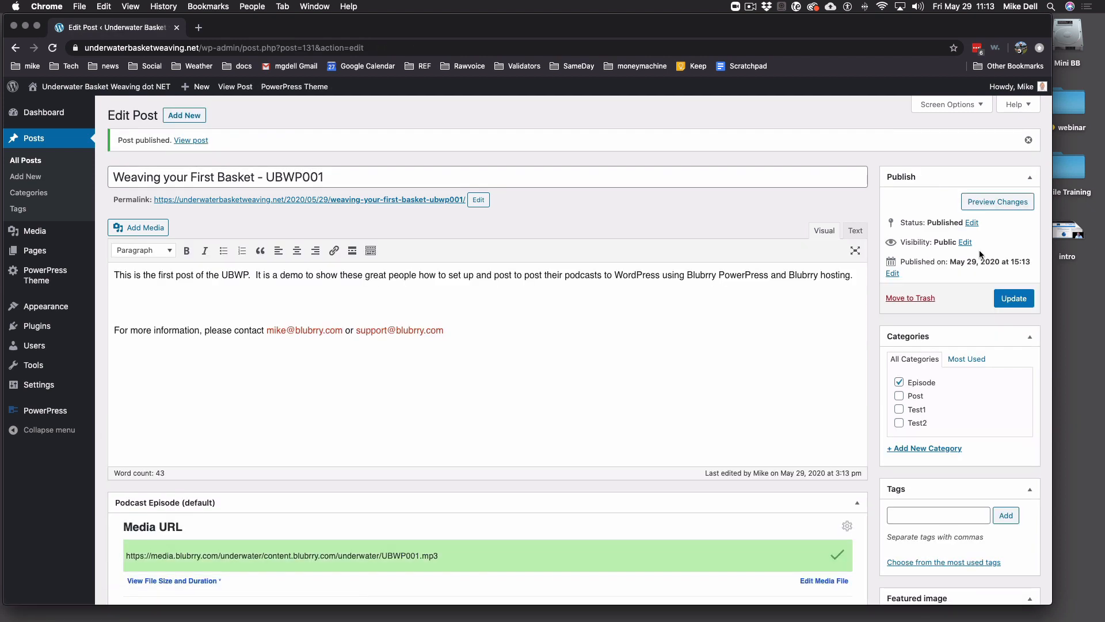
- Open and reload the site's front page to see the published episode with its player
{"action": "left_click", "coordinate": [92, 89]}
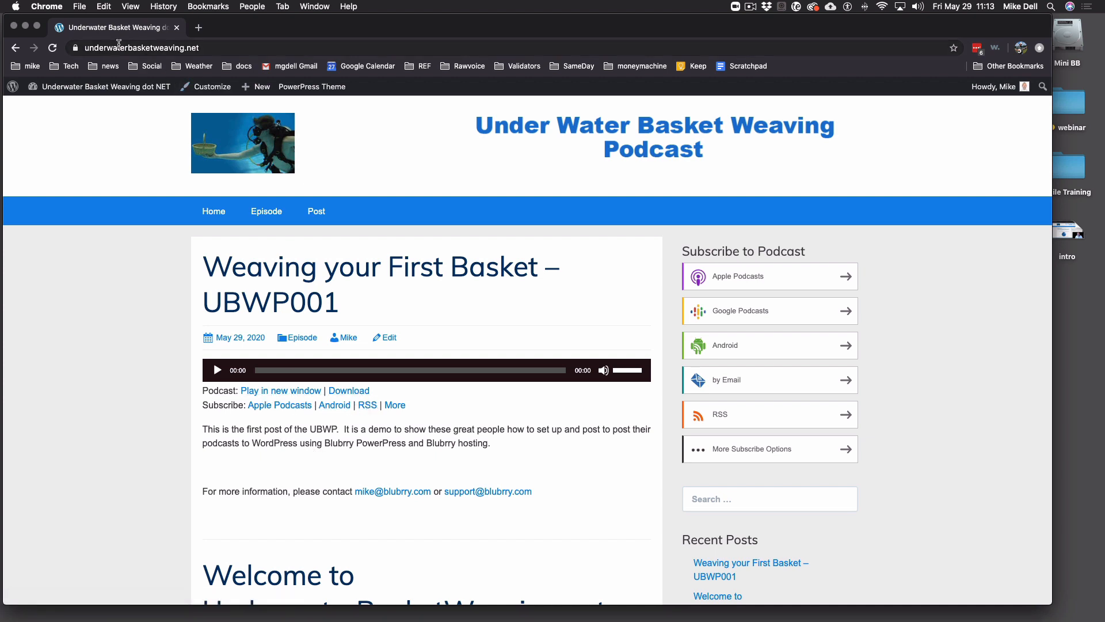
{"action": "left_click", "coordinate": [53, 47]}
{"action": "mouse_move", "coordinate": [89, 88]}
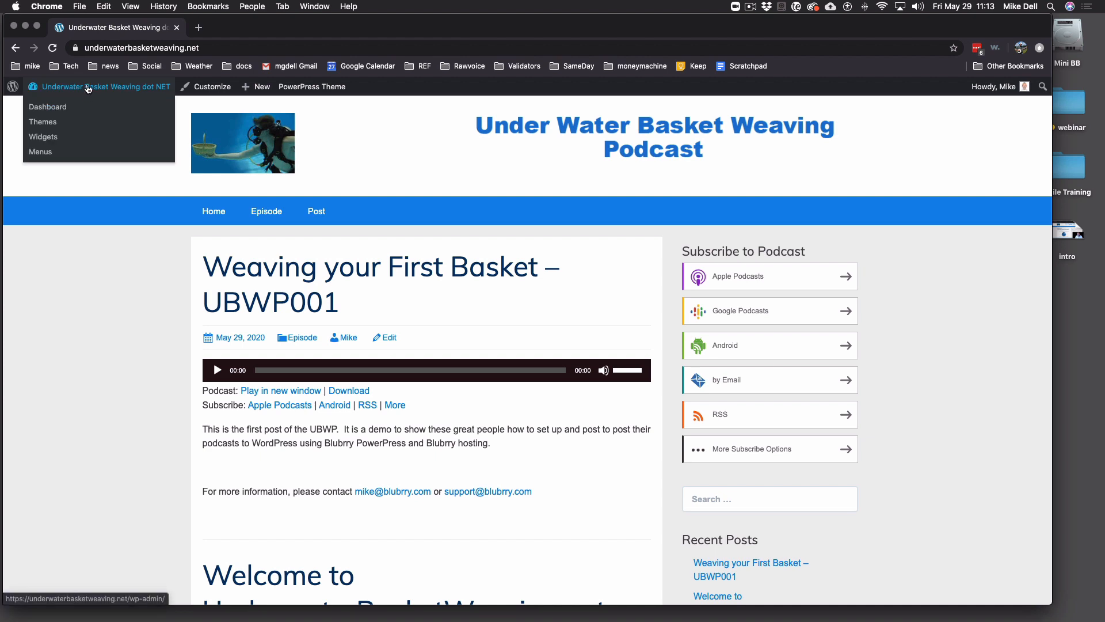
- Bring up the Apple Podcasts destination settings under PowerPress Destinations
{"action": "left_click", "coordinate": [89, 88]}
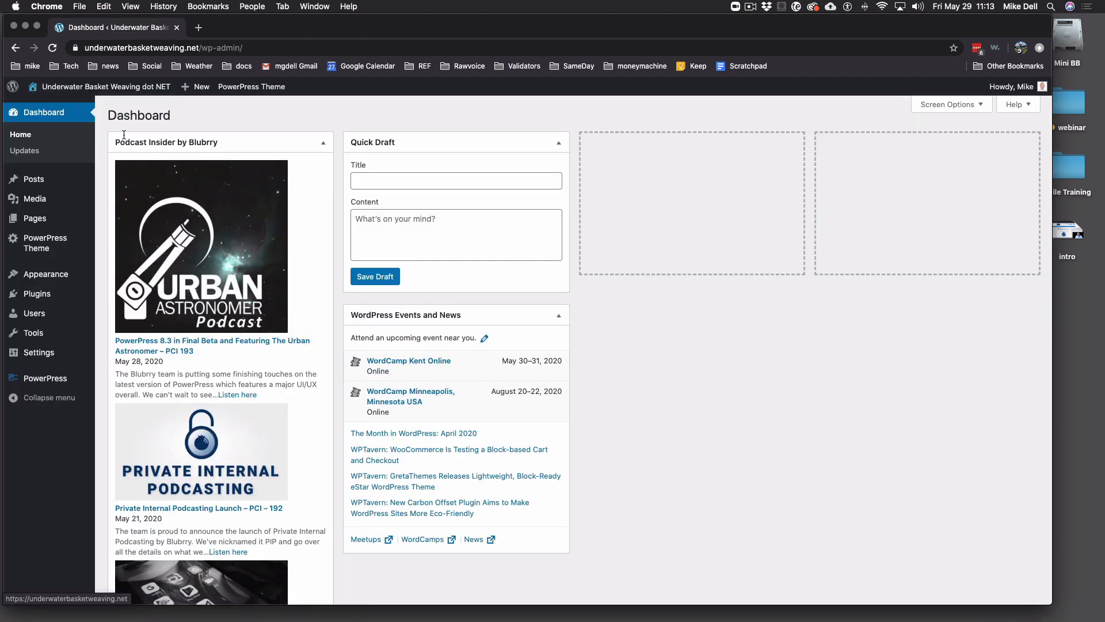
{"action": "left_click", "coordinate": [56, 383]}
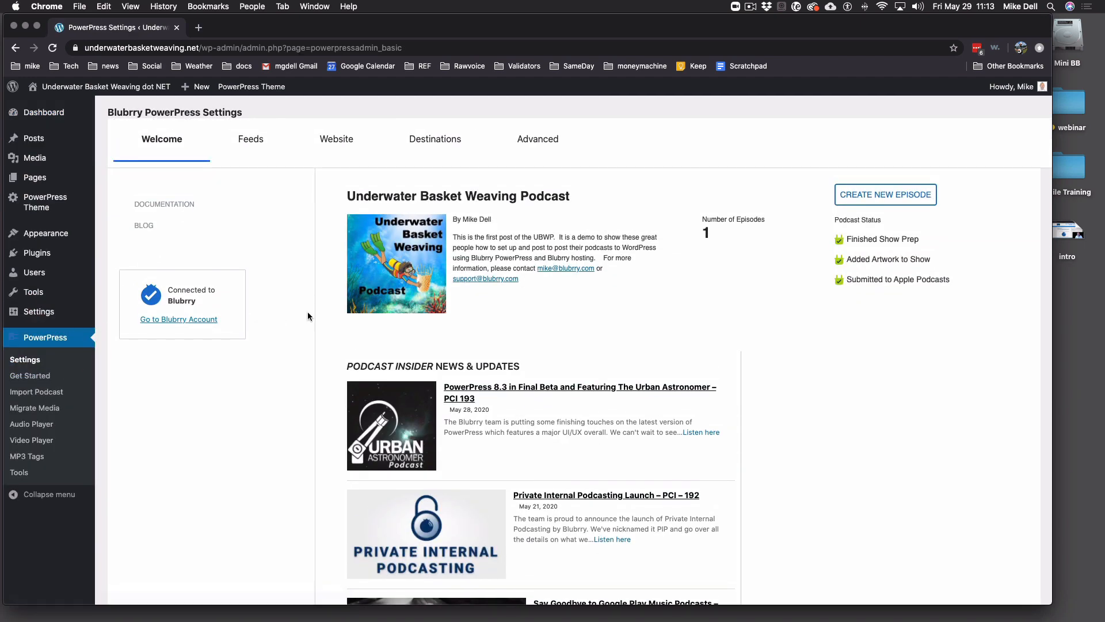
{"action": "left_click", "coordinate": [422, 145]}
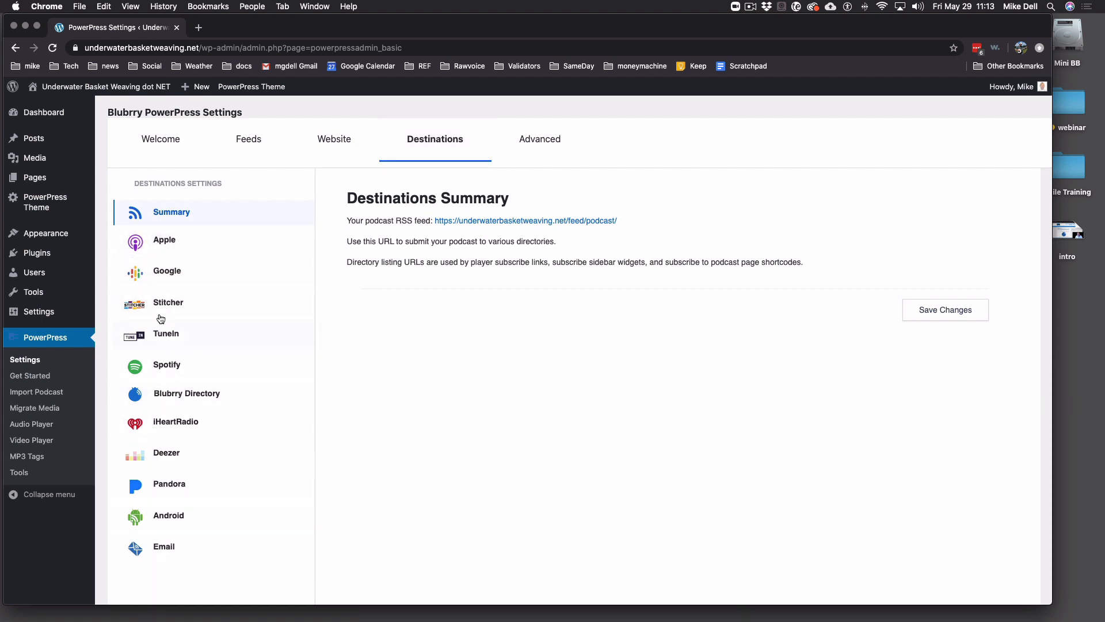
{"action": "left_click", "coordinate": [164, 242]}
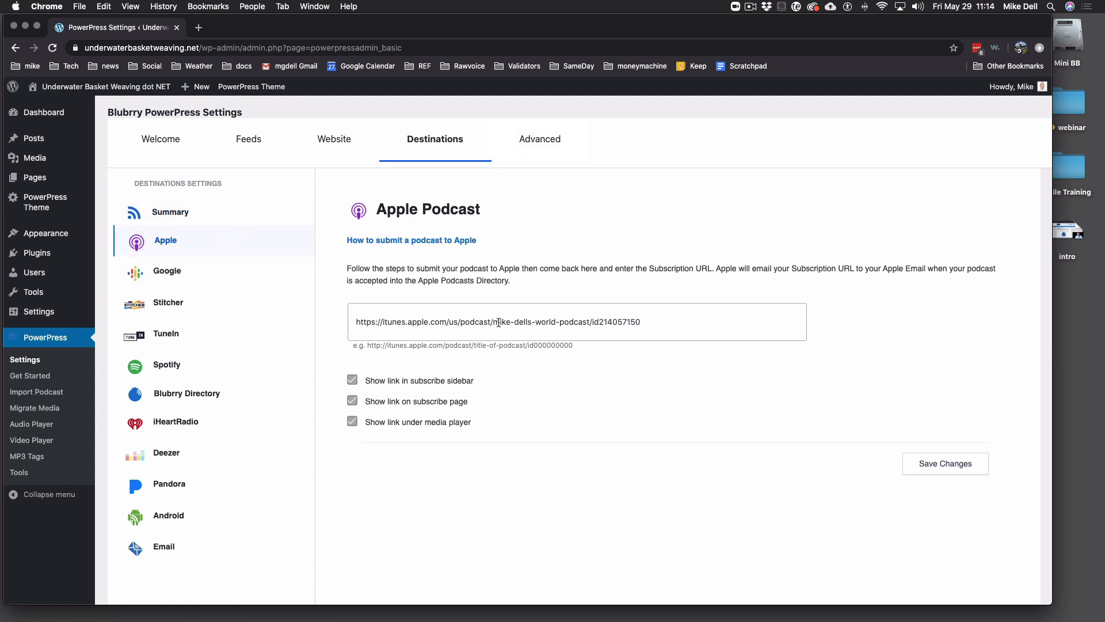
- Empty the Apple subscription URL field and open Blubrry's 'How to submit a podcast to Apple' guide
{"action": "triple_click", "coordinate": [527, 320]}
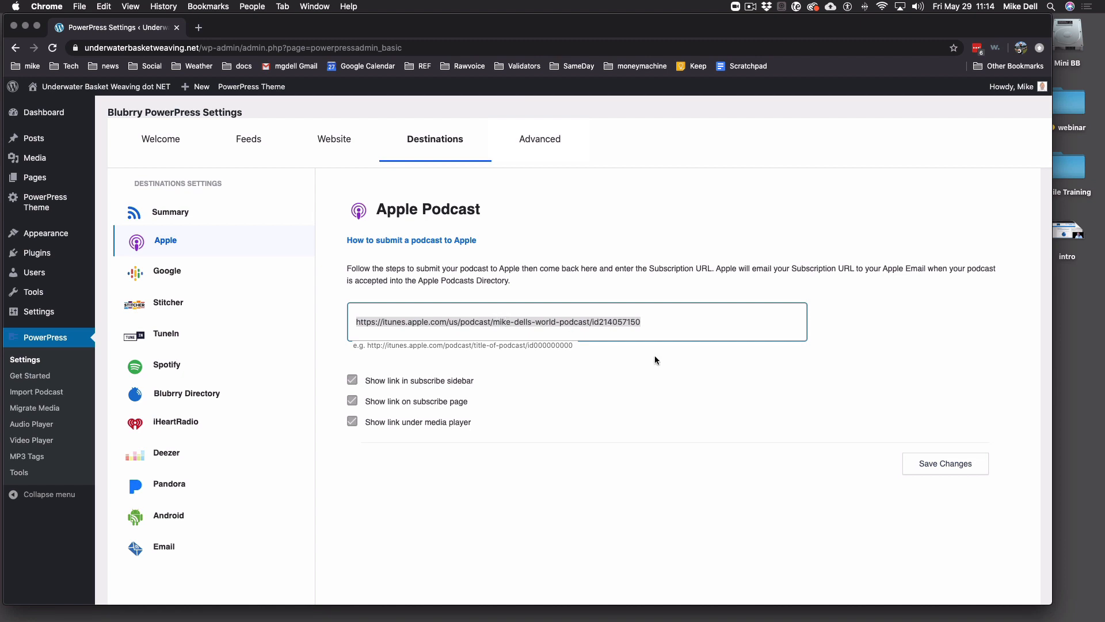
{"action": "key", "text": "BackSpace"}
{"action": "left_click", "coordinate": [674, 441]}
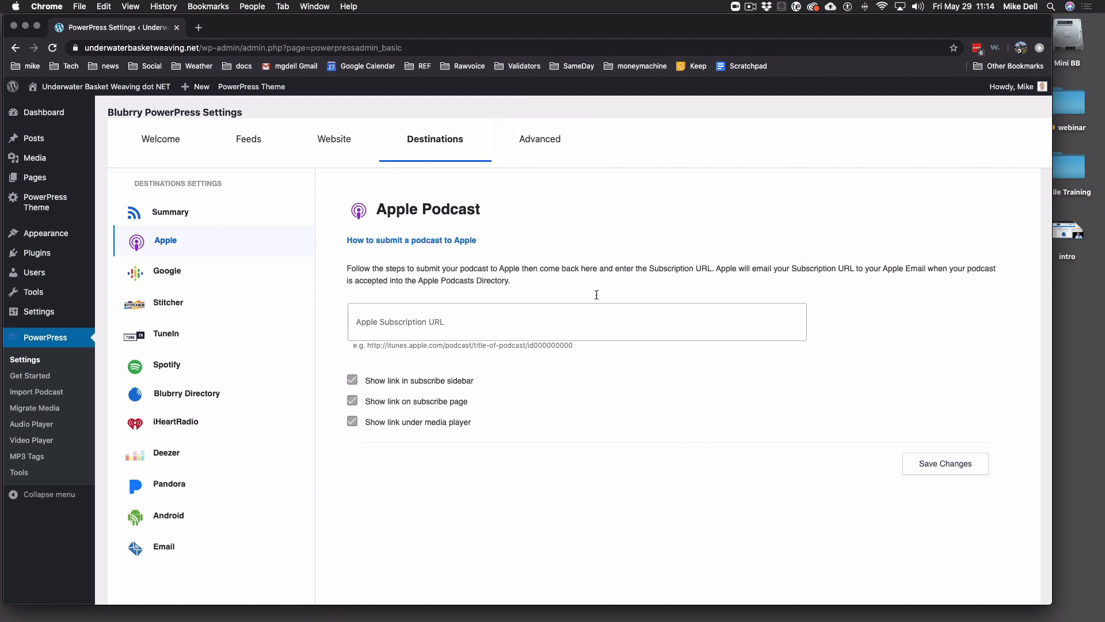
{"action": "left_click", "coordinate": [426, 242]}
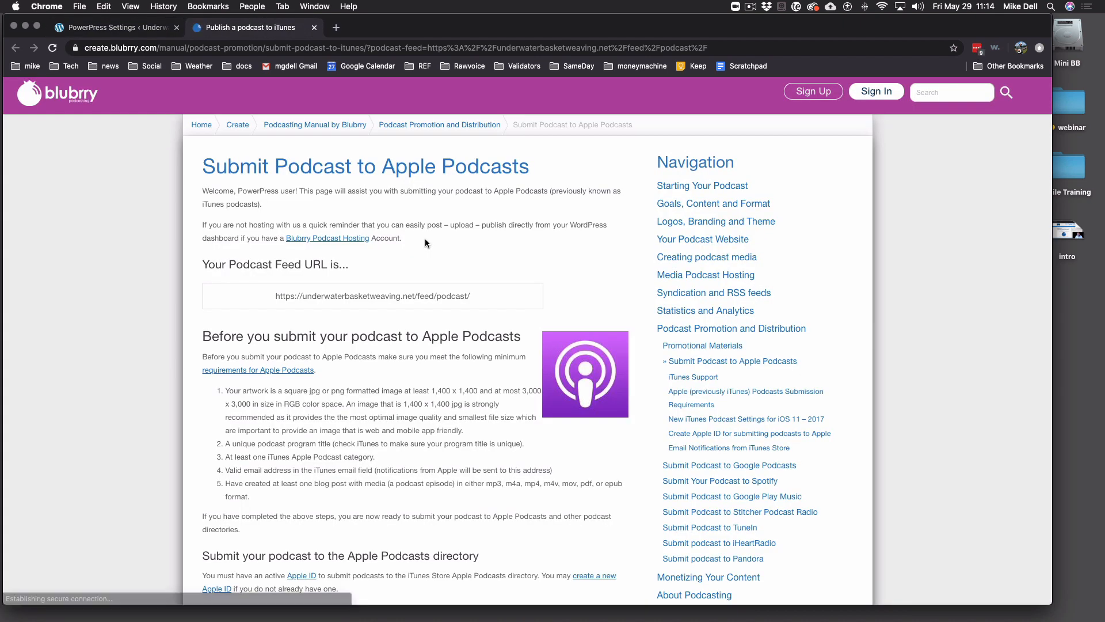
- Select the podcast feed URL in the guide, then follow 'Sign in to iTunes Podcasts Connect'
{"action": "left_click", "coordinate": [482, 293]}
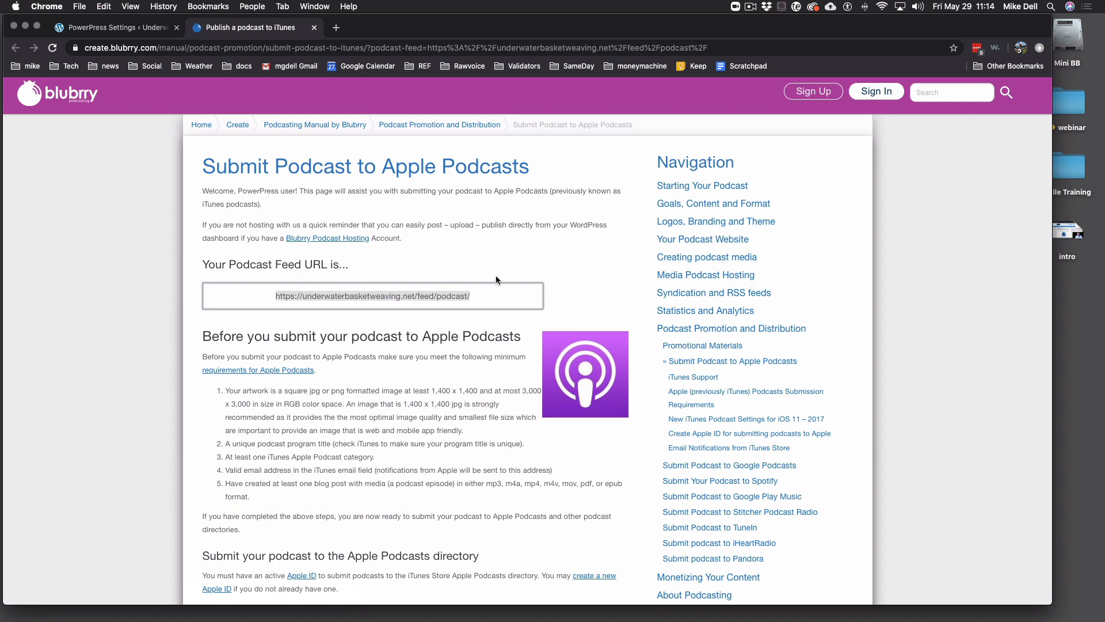
{"action": "scroll", "coordinate": [497, 275], "scroll_direction": "down", "scroll_amount": 5}
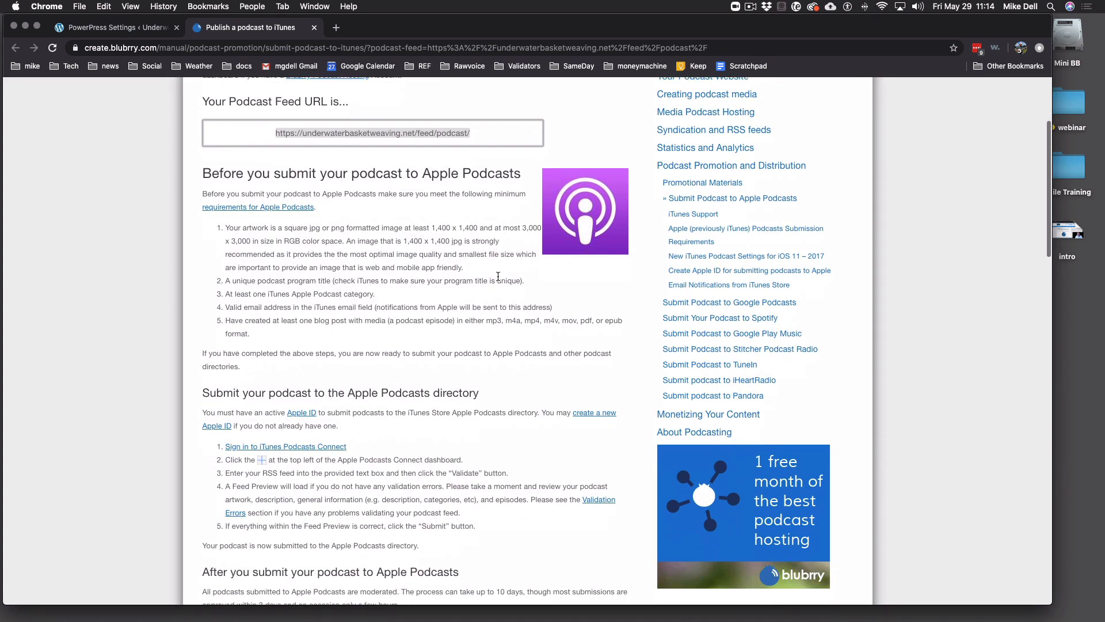
{"action": "scroll", "coordinate": [498, 277], "scroll_direction": "up", "scroll_amount": 1}
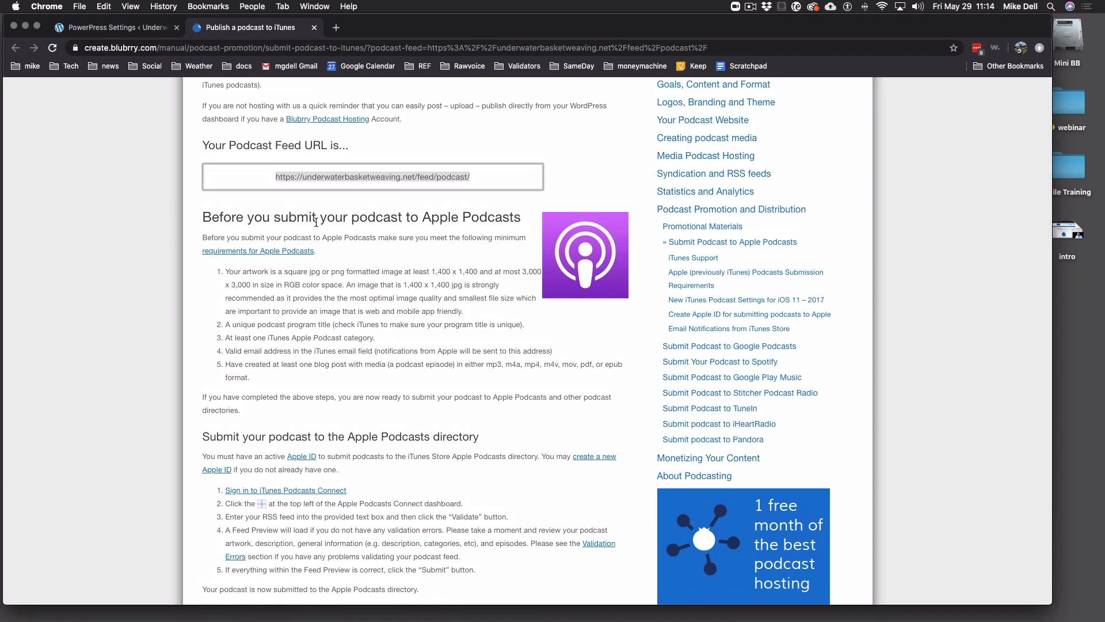
{"action": "scroll", "coordinate": [317, 224], "scroll_direction": "down", "scroll_amount": 3}
{"action": "scroll", "coordinate": [316, 223], "scroll_direction": "down", "scroll_amount": 6}
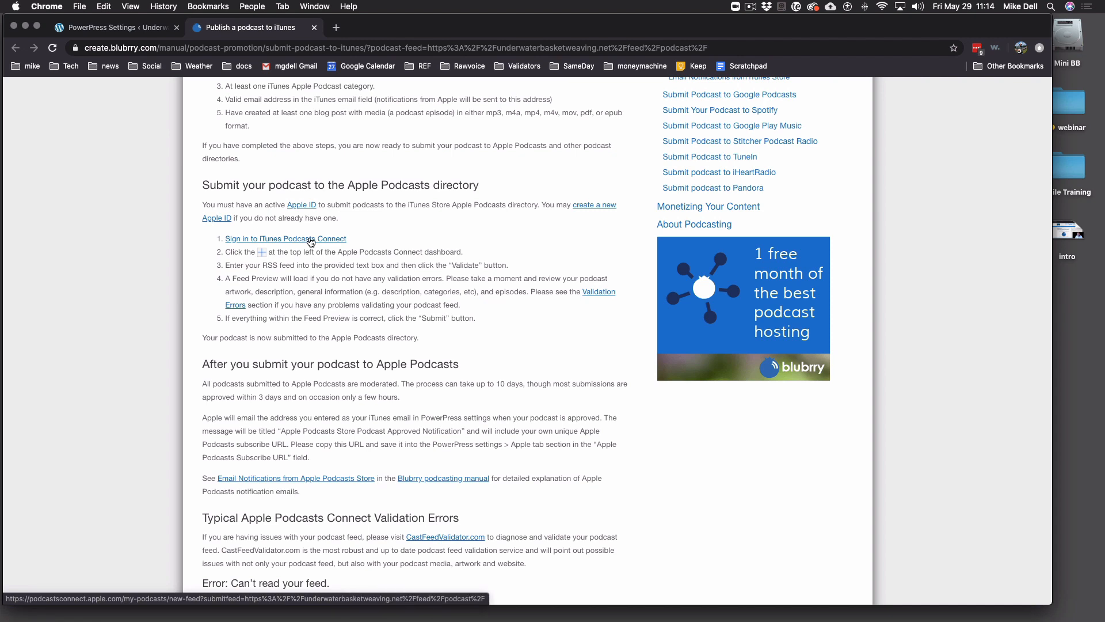
{"action": "left_click", "coordinate": [311, 240]}
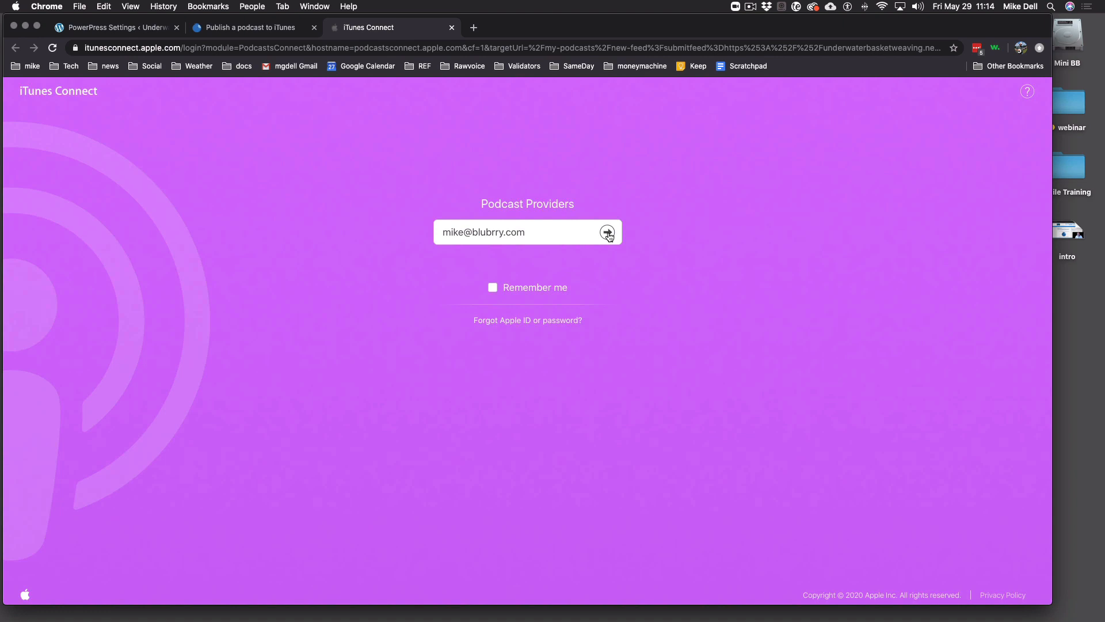
- Sign in with the Apple ID and password, then select the RSS feed URL on the New Feed page
{"action": "left_click", "coordinate": [608, 233]}
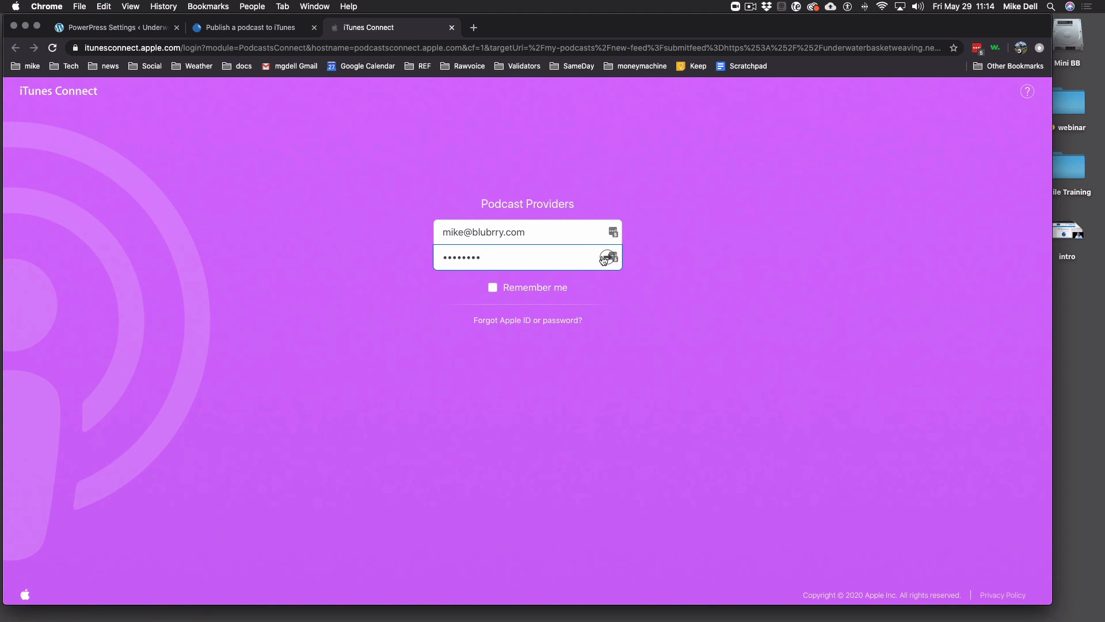
{"action": "left_click", "coordinate": [604, 259]}
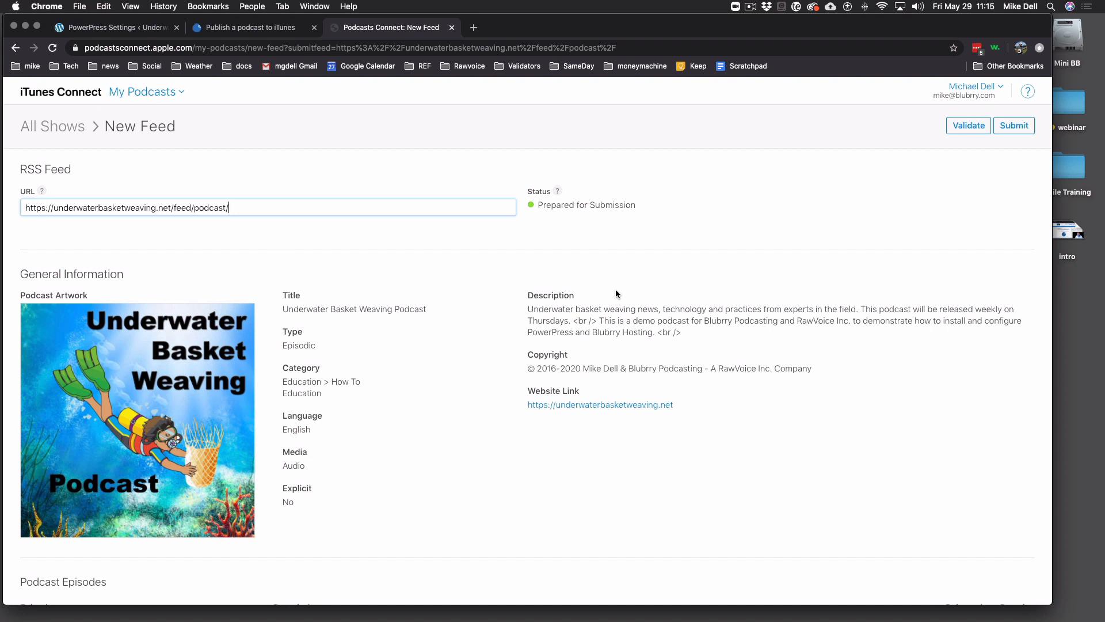
{"action": "left_click_drag", "start_coordinate": [253, 207], "coordinate": [32, 196]}
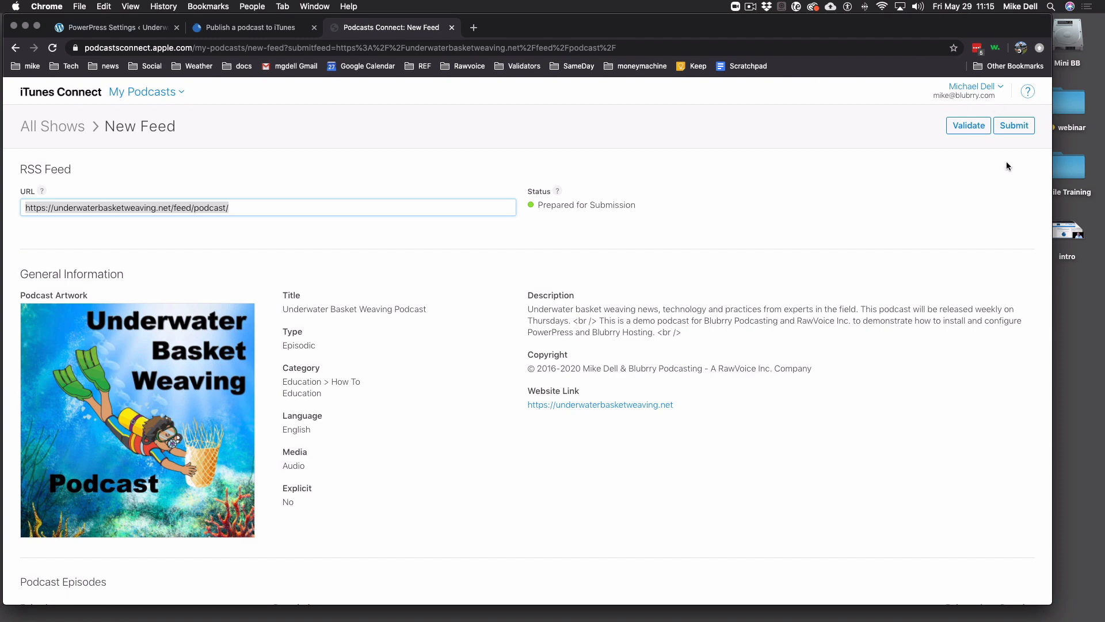
- Check that the Apple feed preview reads 'Prepared for Submission', then close the New Feed tab
{"action": "scroll", "coordinate": [504, 244], "scroll_direction": "down", "scroll_amount": 3}
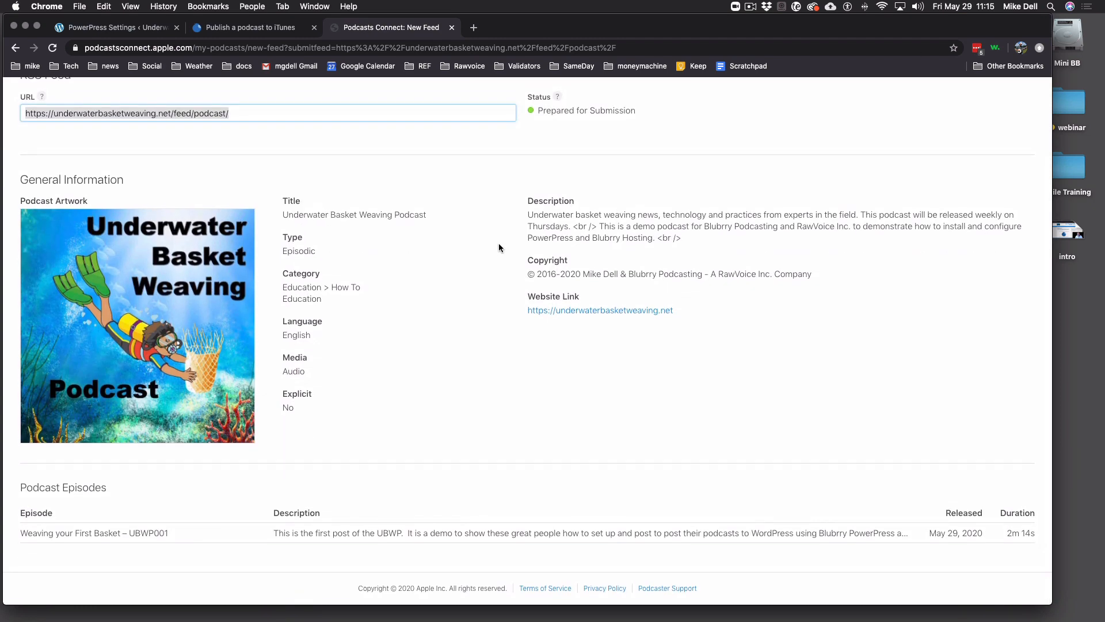
{"action": "scroll", "coordinate": [510, 424], "scroll_direction": "up", "scroll_amount": 3}
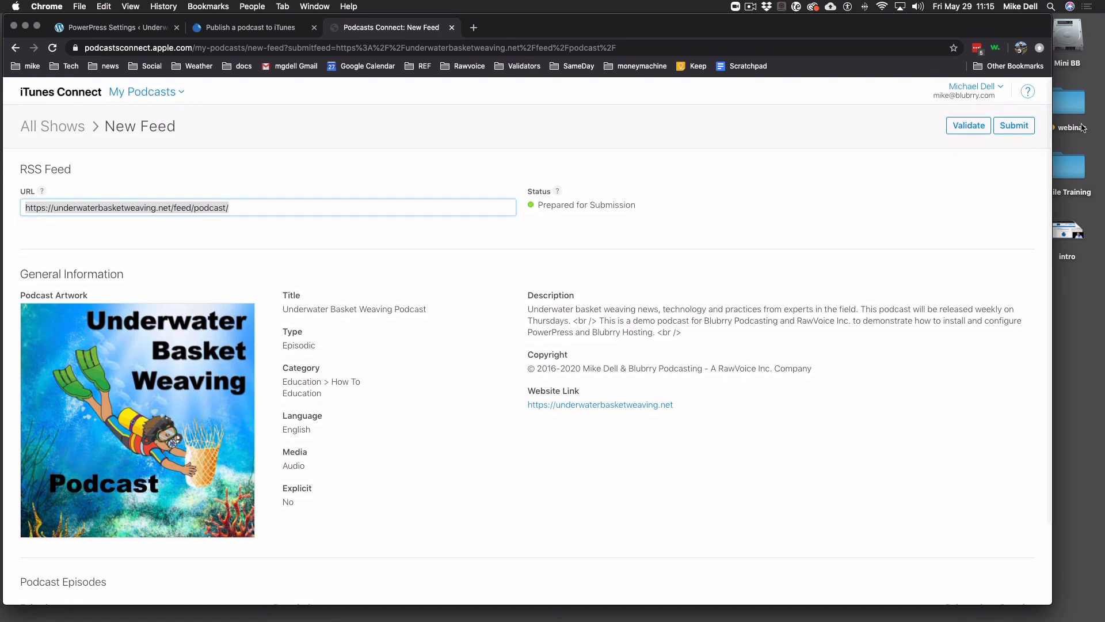
{"action": "left_click", "coordinate": [450, 28]}
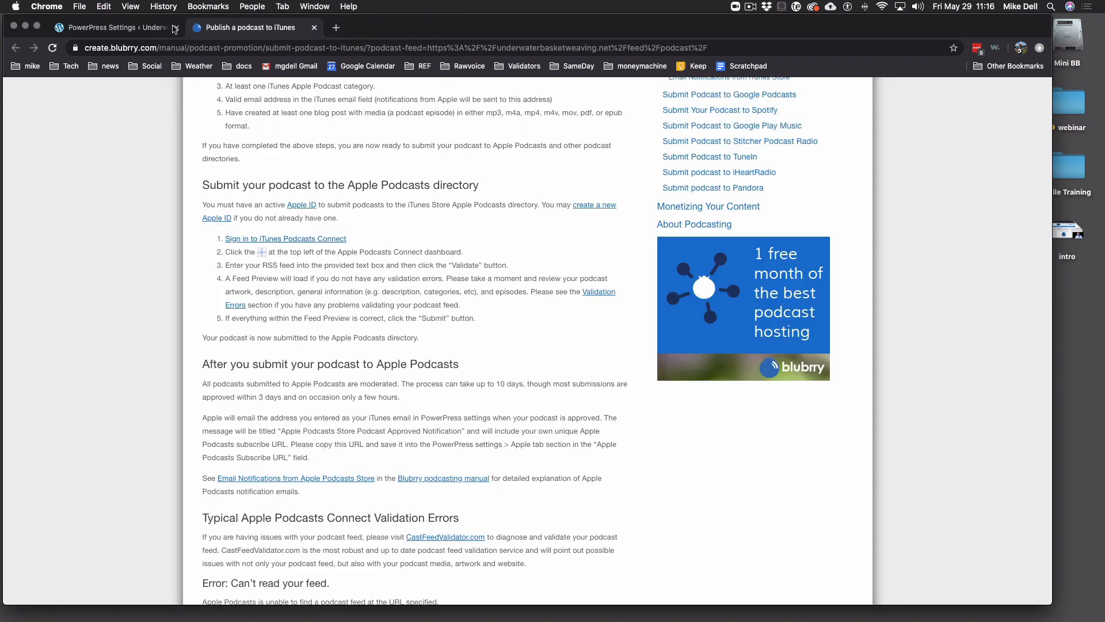
- Paste the Apple Podcasts URL into PowerPress's Apple Subscription URL, save, and view the live site
{"action": "left_click", "coordinate": [129, 29]}
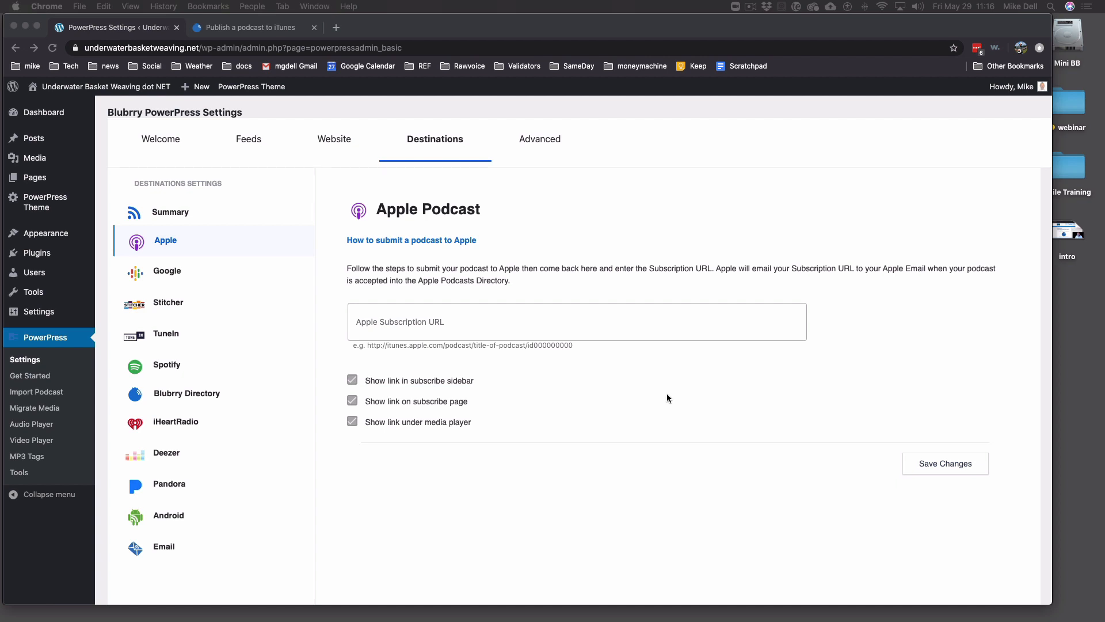
{"action": "left_click", "coordinate": [589, 323]}
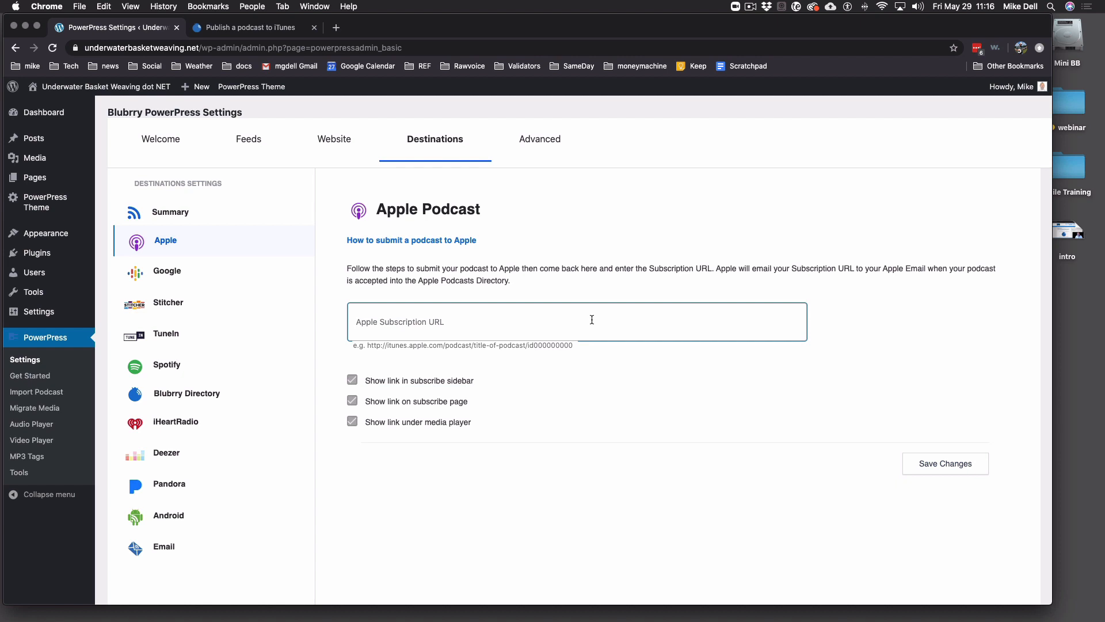
{"action": "type", "text": "https://itunes.apple.com/us/podcast/mike-dells-world-podcast/id214057150"}
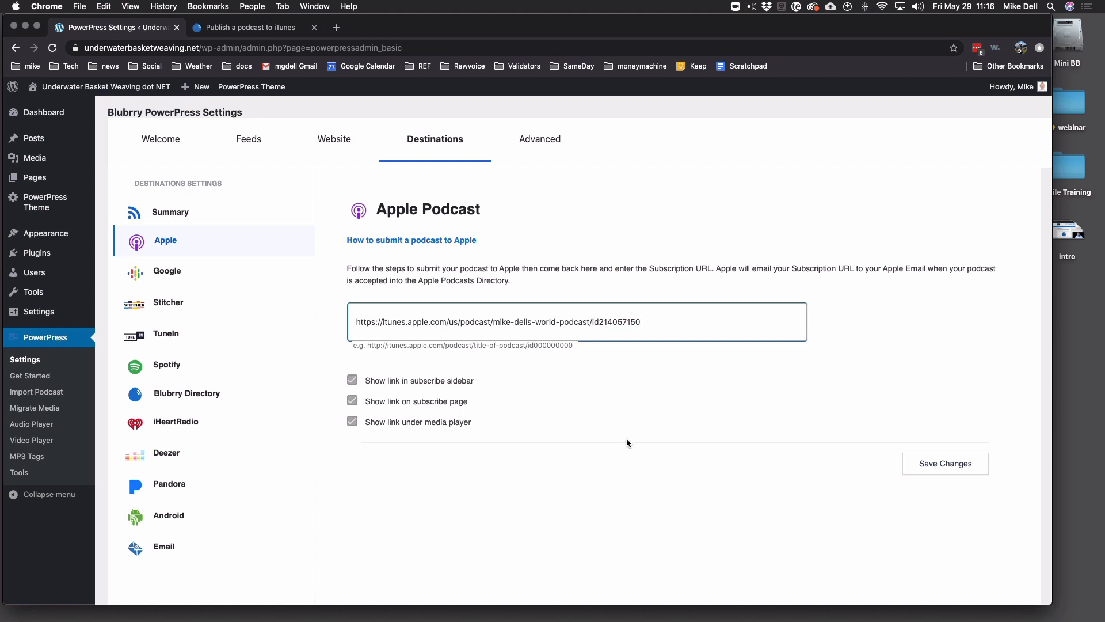
{"action": "left_click", "coordinate": [952, 467]}
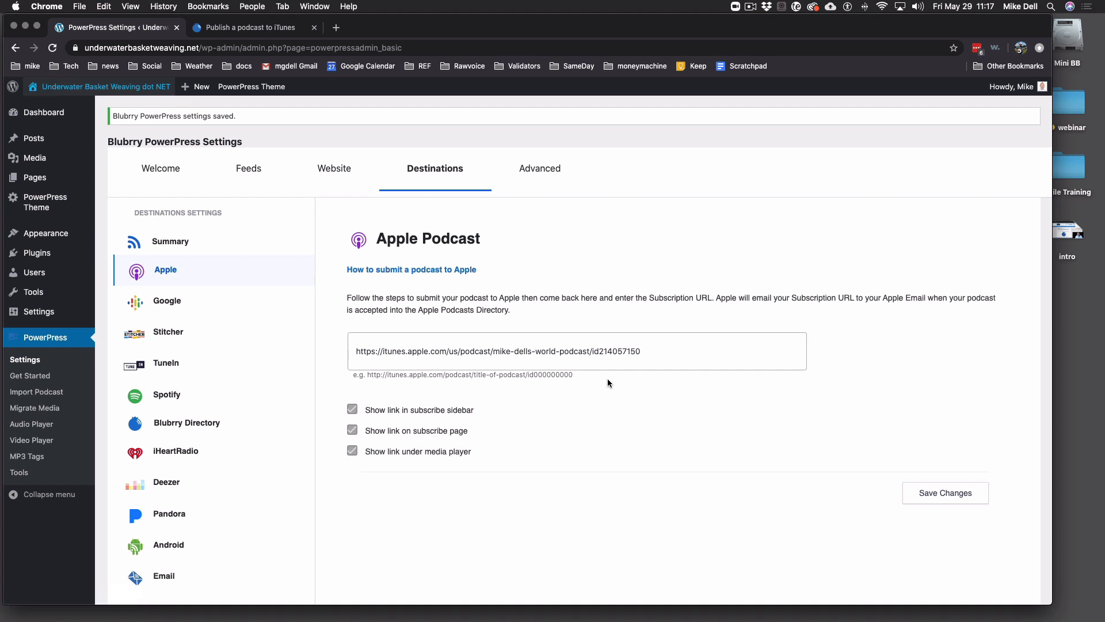
{"action": "left_click", "coordinate": [127, 101]}
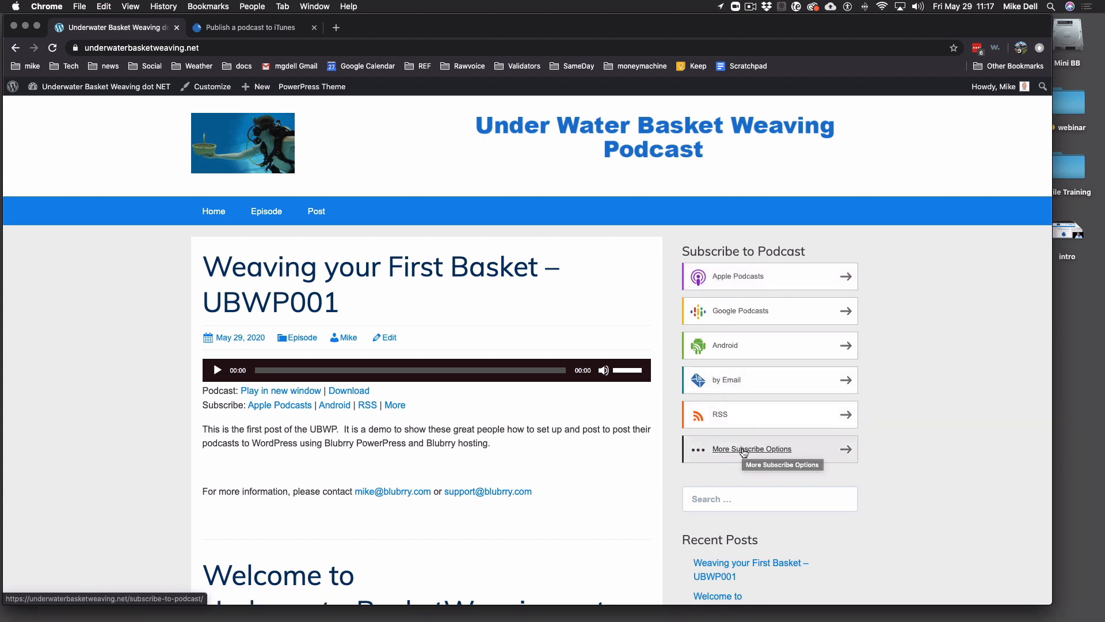
- Browse the Subscribe to Podcast page's Apple Podcasts and other app options, then return to Dashboard
{"action": "left_click", "coordinate": [396, 406]}
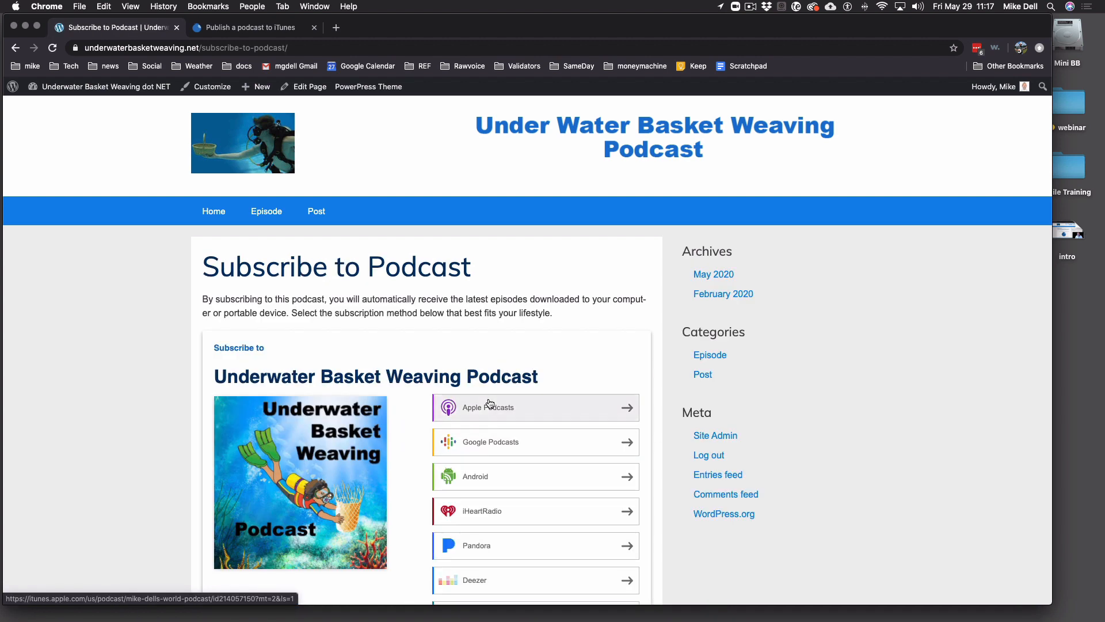
{"action": "scroll", "coordinate": [561, 349], "scroll_direction": "down", "scroll_amount": 1}
{"action": "scroll", "coordinate": [561, 349], "scroll_direction": "down", "scroll_amount": 5}
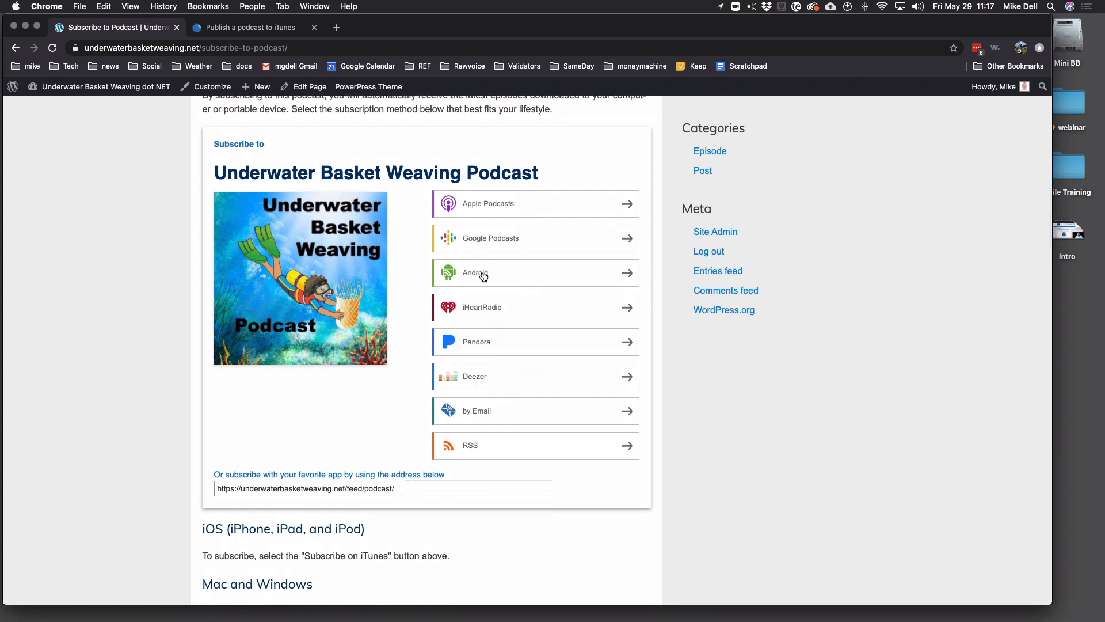
{"action": "scroll", "coordinate": [392, 310], "scroll_direction": "down", "scroll_amount": 5}
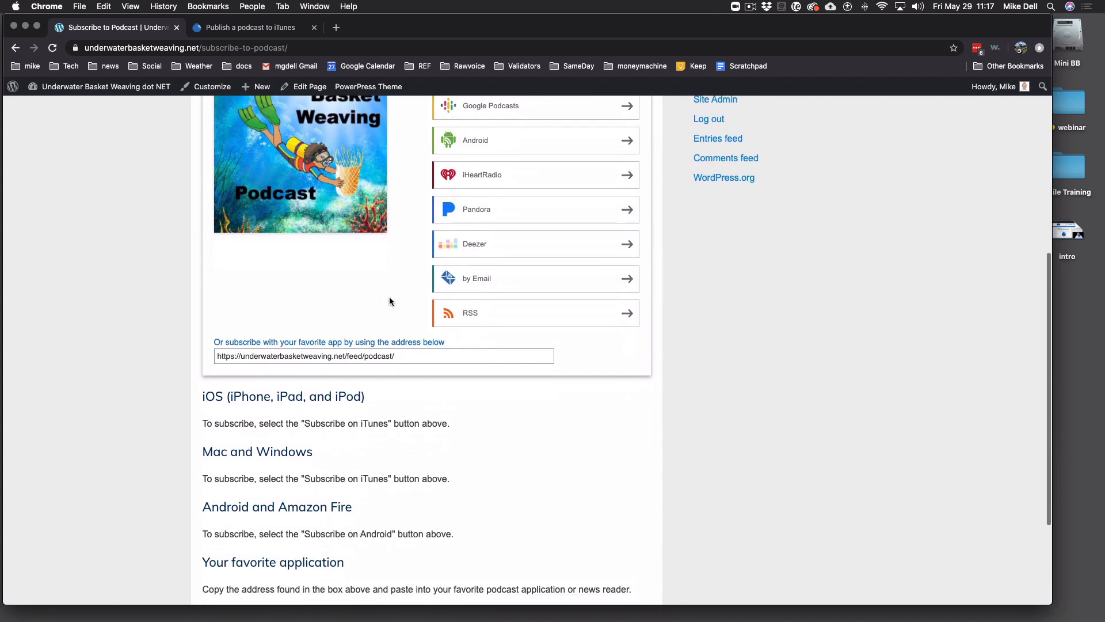
{"action": "scroll", "coordinate": [432, 265], "scroll_direction": "up", "scroll_amount": 6}
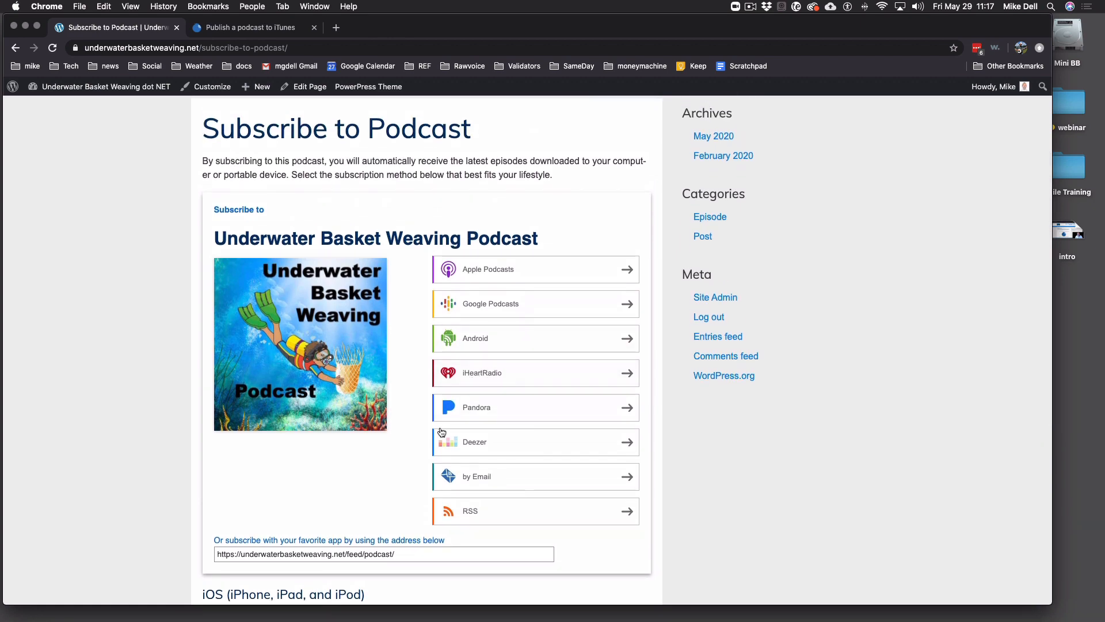
{"action": "scroll", "coordinate": [389, 339], "scroll_direction": "down", "scroll_amount": 4}
{"action": "scroll", "coordinate": [389, 341], "scroll_direction": "down", "scroll_amount": 1}
{"action": "scroll", "coordinate": [389, 341], "scroll_direction": "up", "scroll_amount": 9}
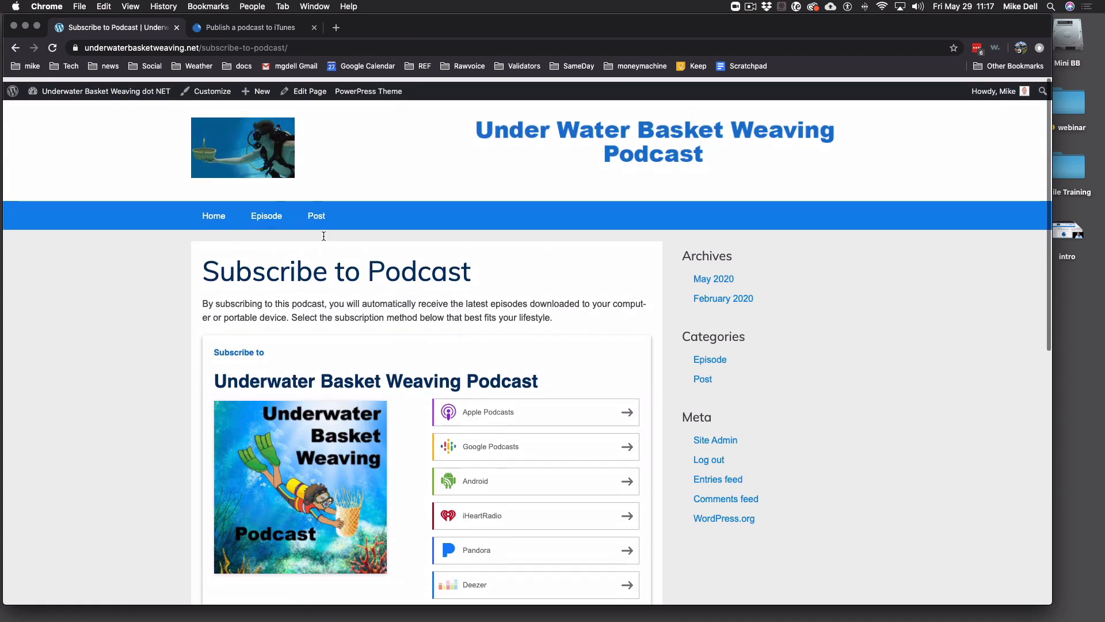
{"action": "left_click", "coordinate": [106, 96]}
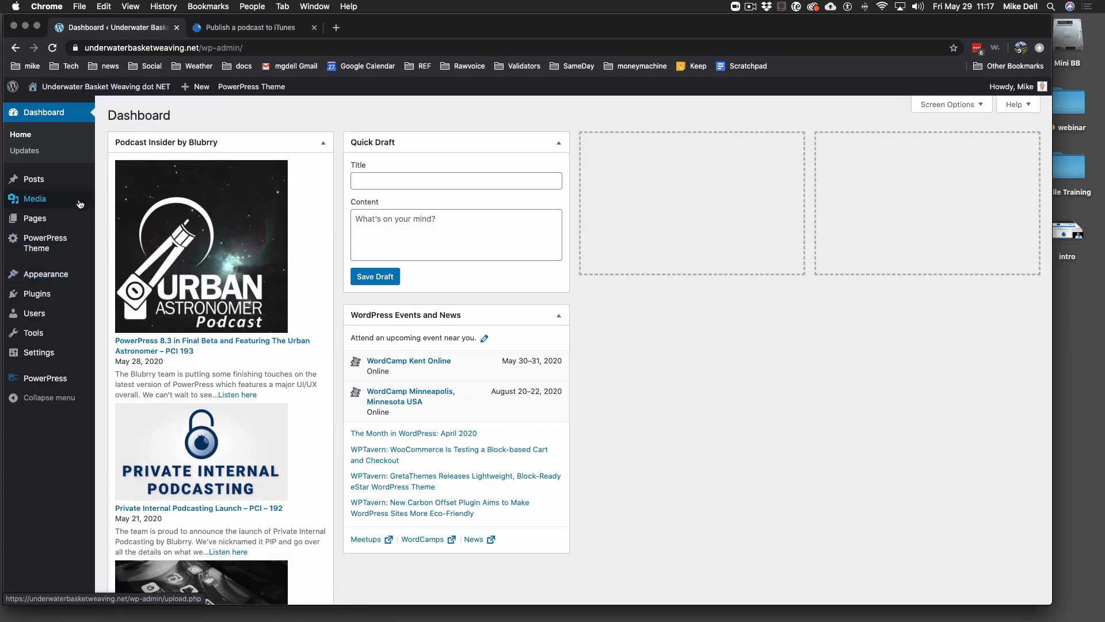
- Open the Google destination under PowerPress Settings > Destinations
{"action": "left_click", "coordinate": [62, 379]}
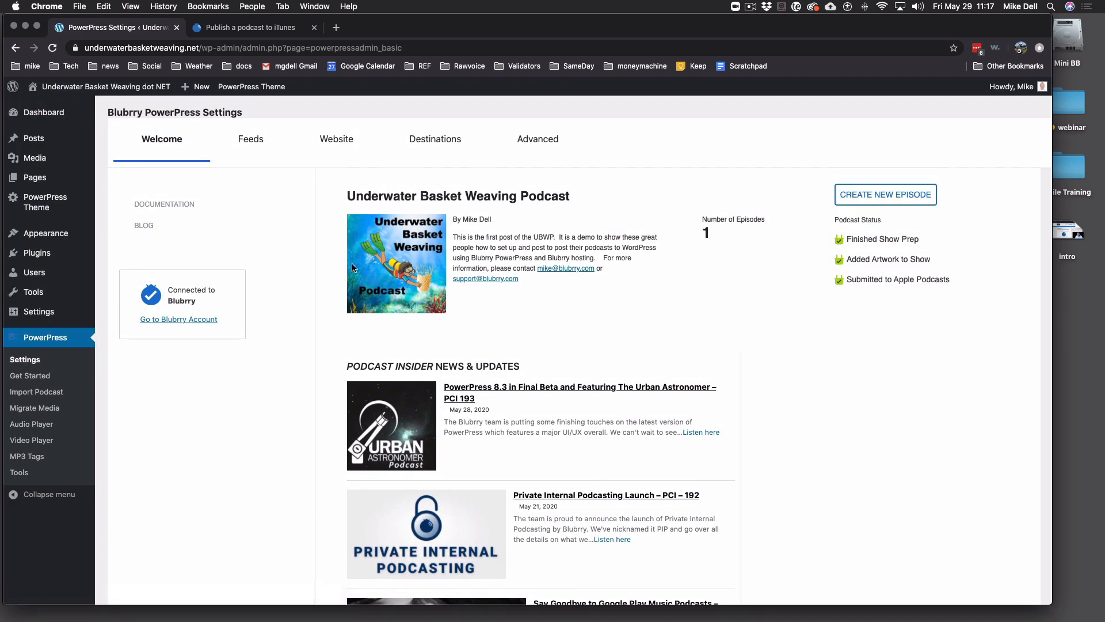
{"action": "left_click", "coordinate": [435, 141]}
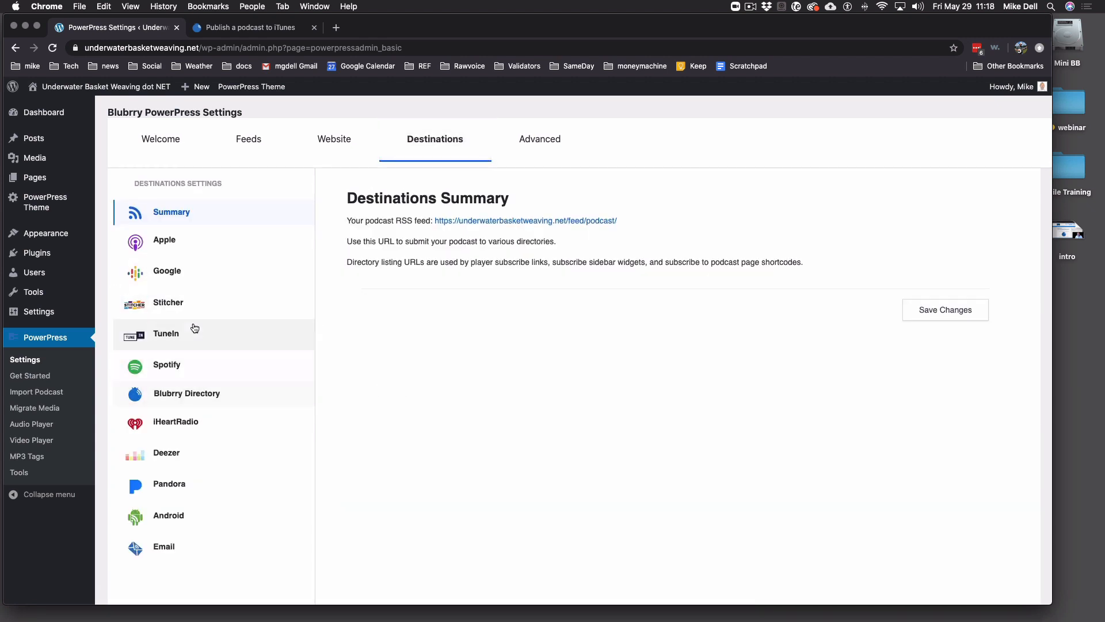
{"action": "left_click", "coordinate": [175, 275]}
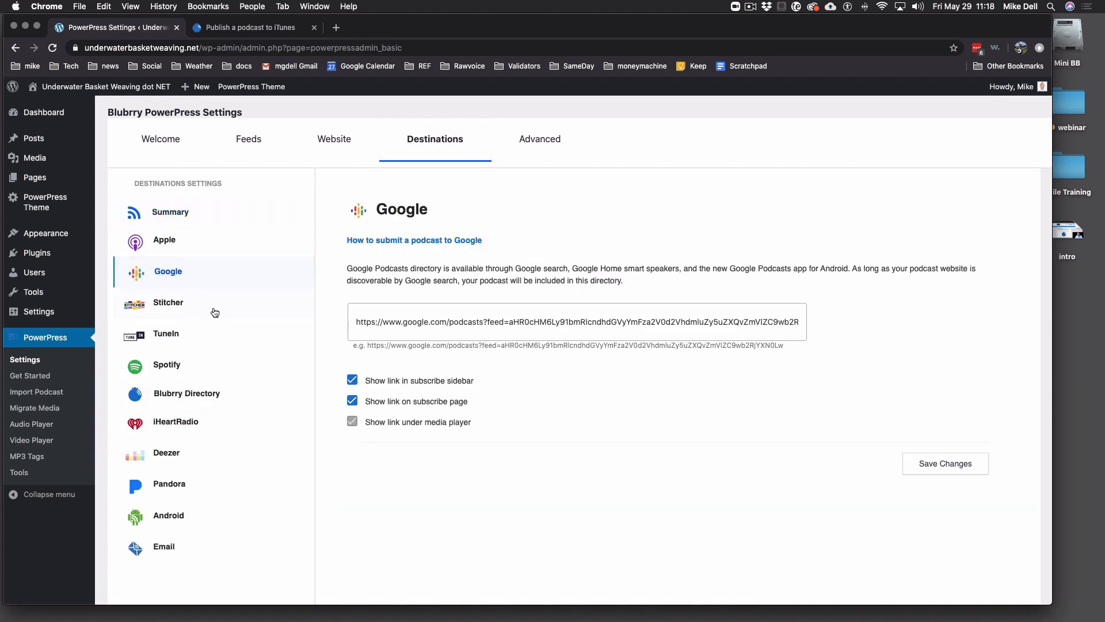
- Clear the Google Listing URL and open Blubrry's 'How to submit a podcast to Google' guide
{"action": "triple_click", "coordinate": [626, 319]}
{"action": "key", "text": "BackSpace"}
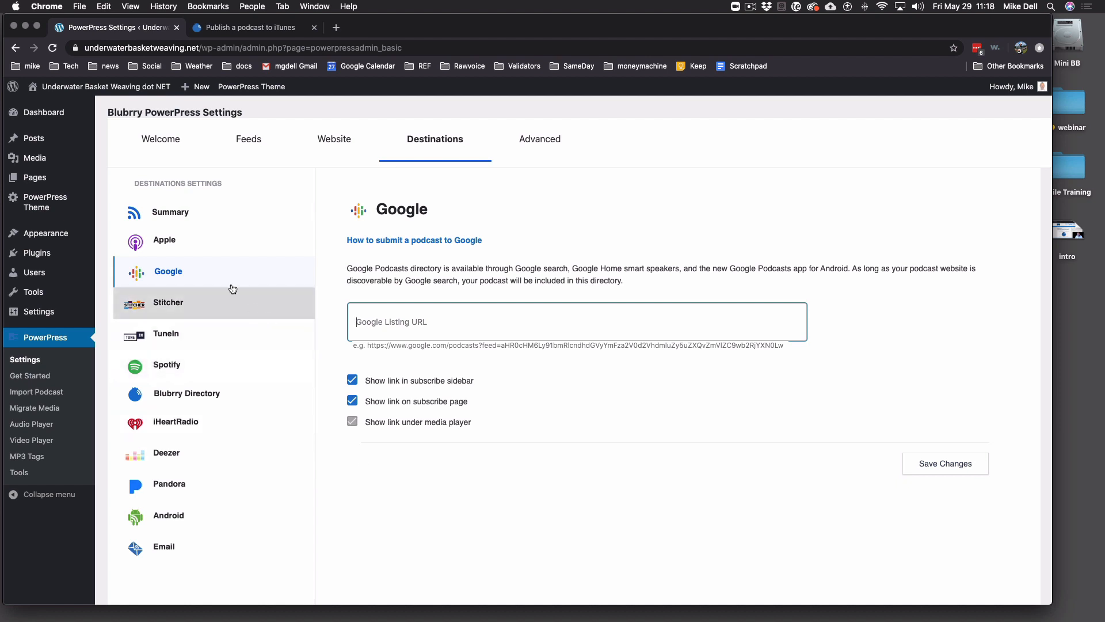
{"action": "left_click", "coordinate": [441, 242]}
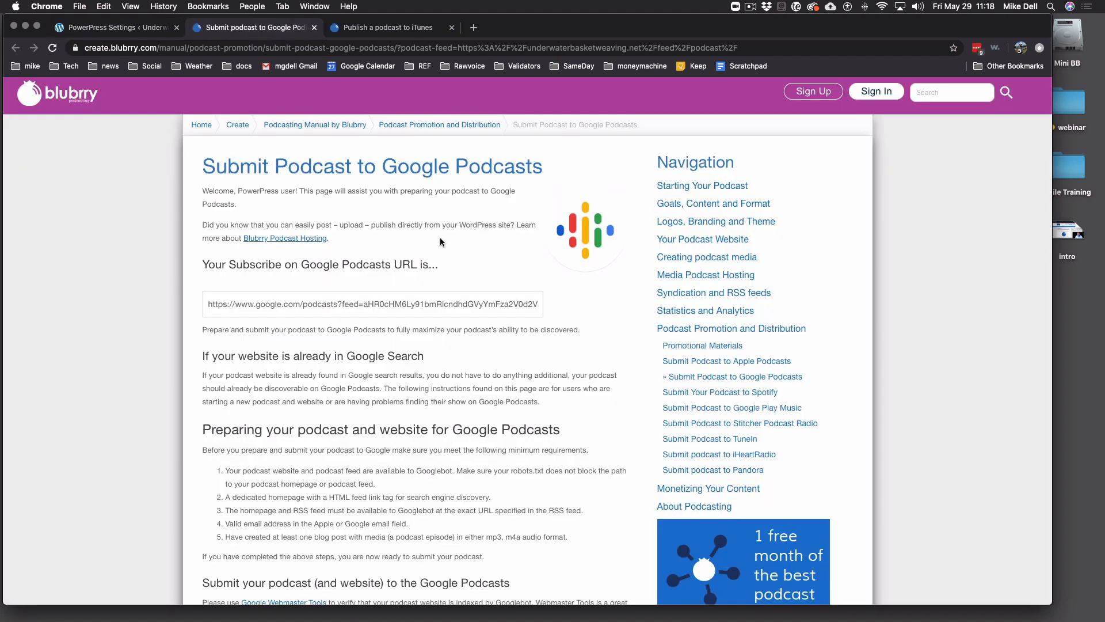
- Select and copy the site's full Google Podcasts subscribe URL from the guide
{"action": "left_click", "coordinate": [441, 304]}
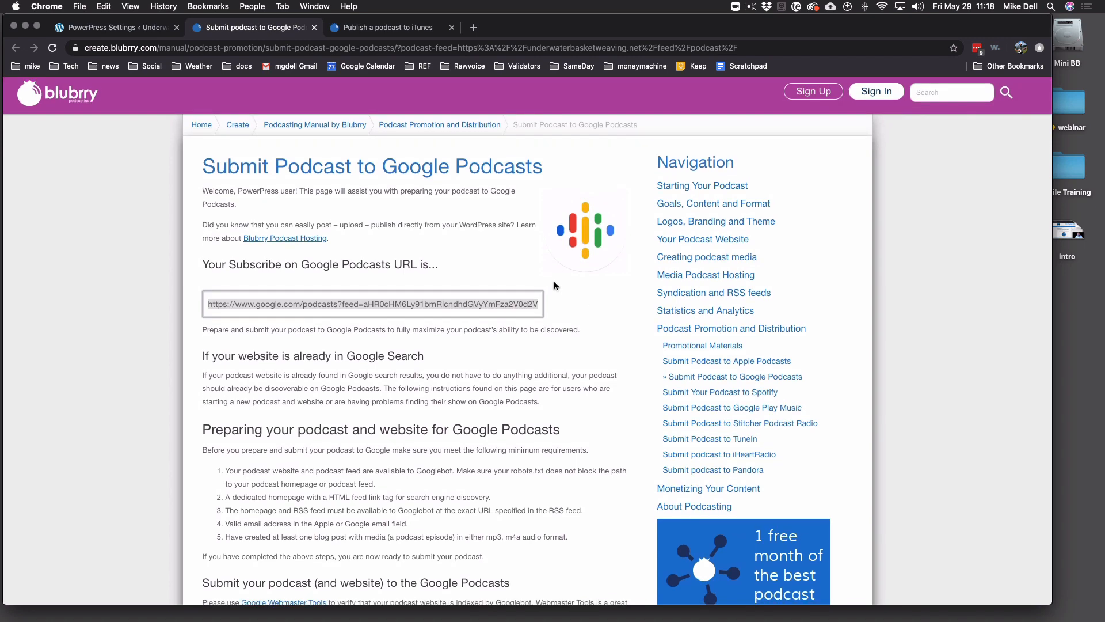
{"action": "scroll", "coordinate": [473, 302], "scroll_direction": "right", "scroll_amount": 4}
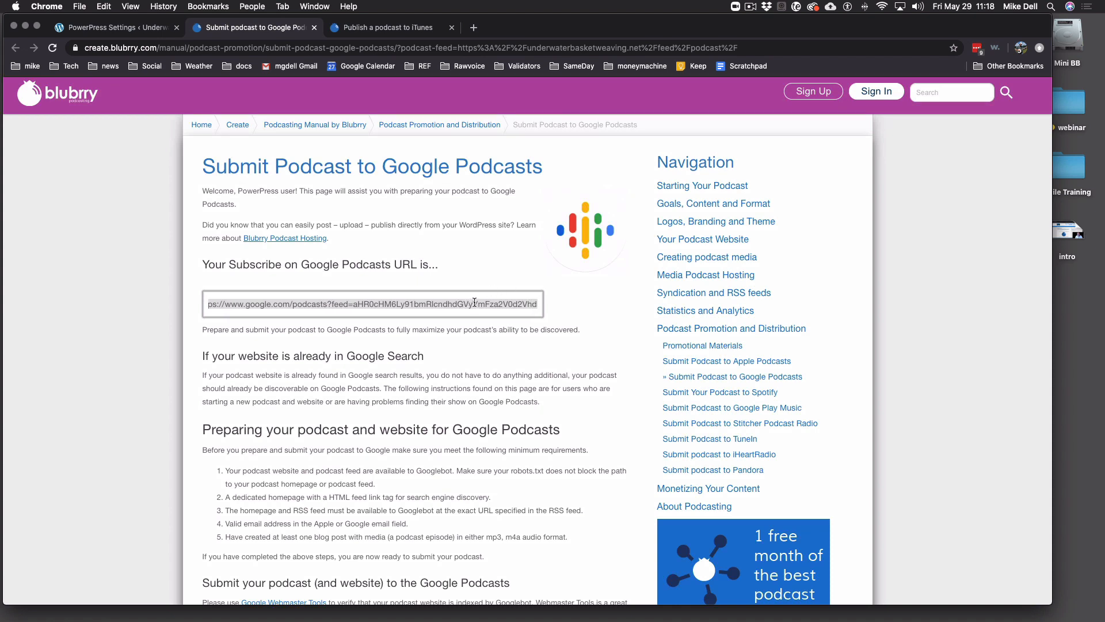
{"action": "scroll", "coordinate": [475, 300], "scroll_direction": "right", "scroll_amount": 5}
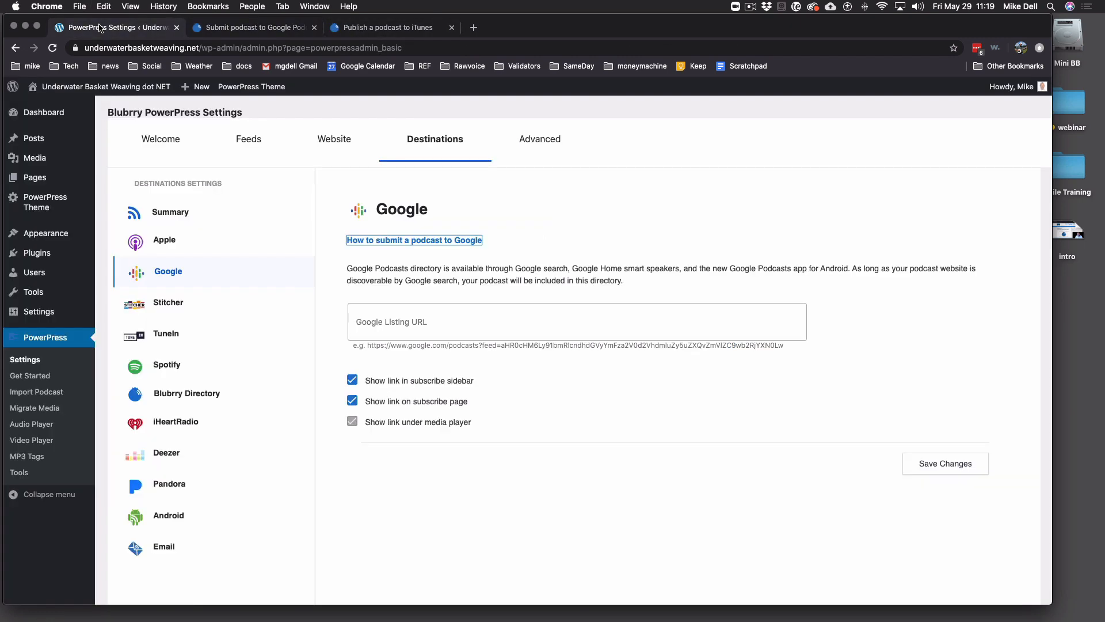
- Paste the Google Podcasts URL into the Google Listing URL field and save
{"action": "left_click", "coordinate": [108, 28]}
{"action": "left_click", "coordinate": [463, 323]}
{"action": "type", "text": "https://www.google.com/podcasts?feed=aHR0cHM6Ly91bmRlcndhdGVyYmFza2V0d2VhdmluZy5uZXQvZmVlZC9wb2RjYXN0Lw=="}
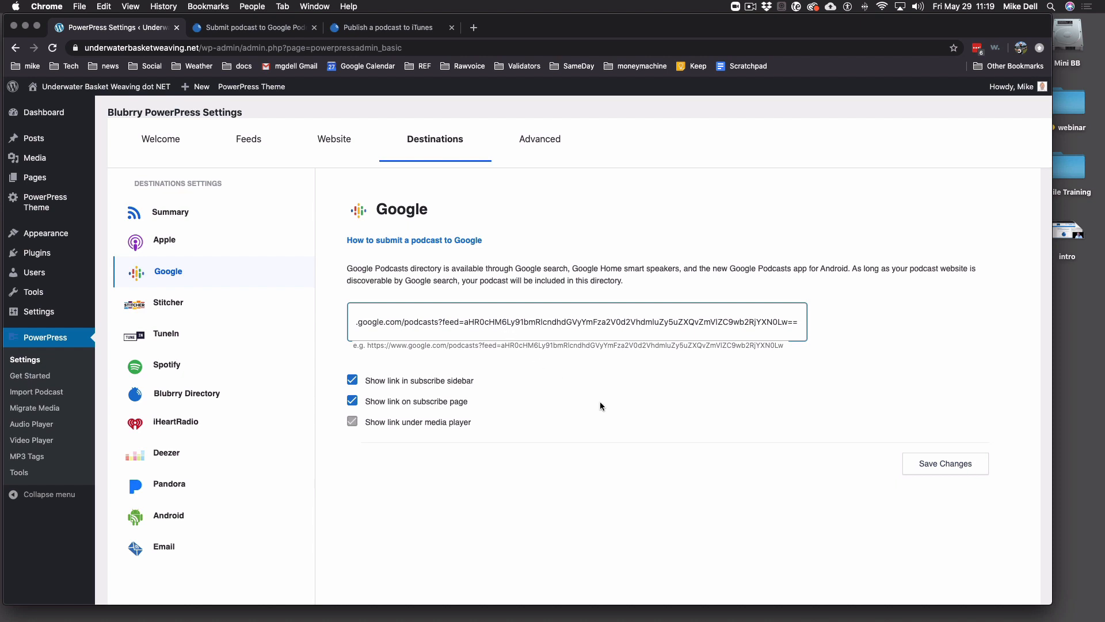
{"action": "left_click", "coordinate": [957, 465]}
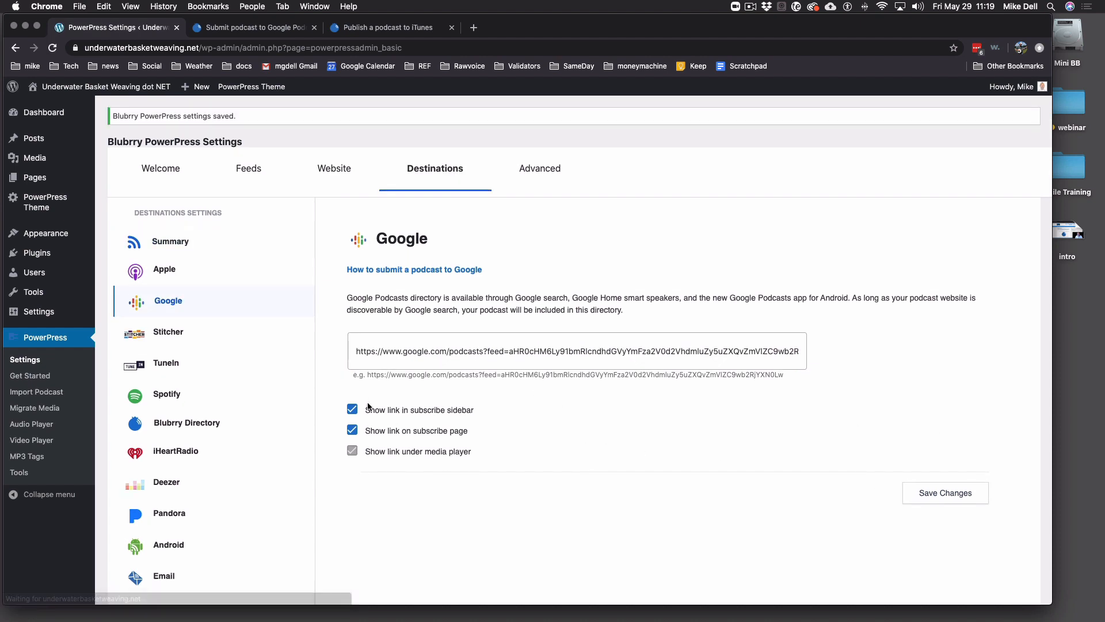
- Look over the Stitcher destination settings in PowerPress
{"action": "left_click", "coordinate": [171, 338]}
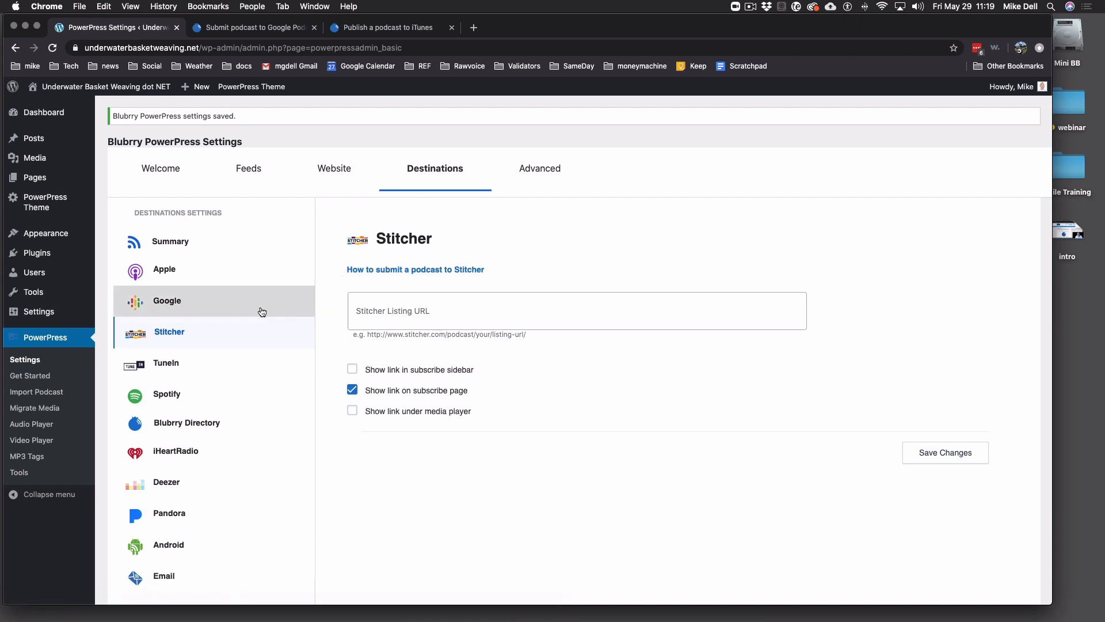
{"action": "scroll", "coordinate": [222, 412], "scroll_direction": "down", "scroll_amount": 5}
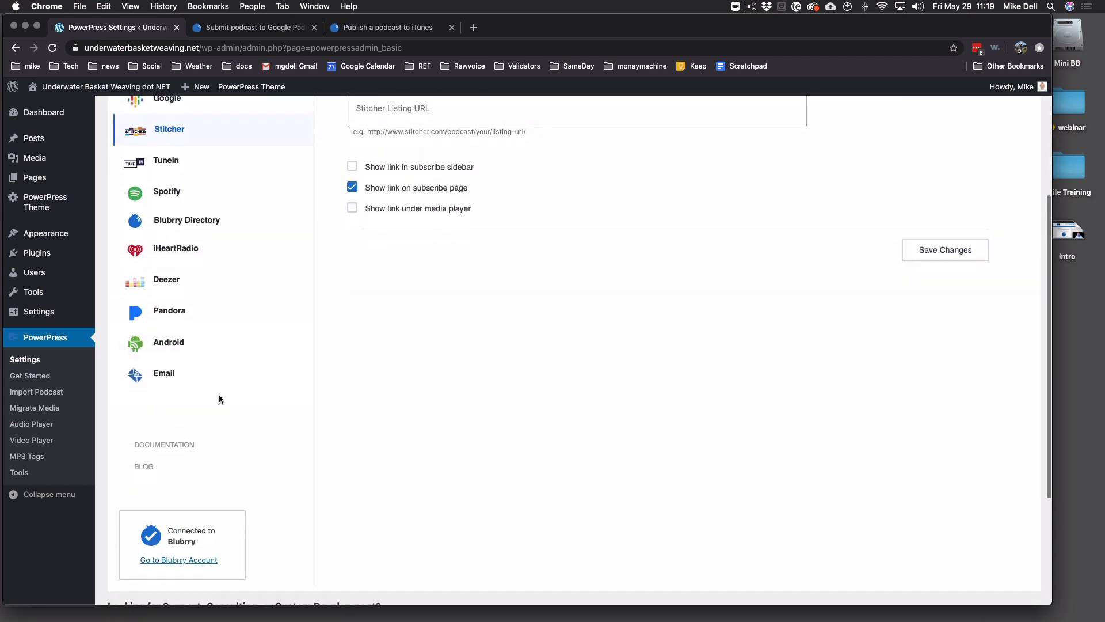
{"action": "scroll", "coordinate": [219, 397], "scroll_direction": "up", "scroll_amount": 5}
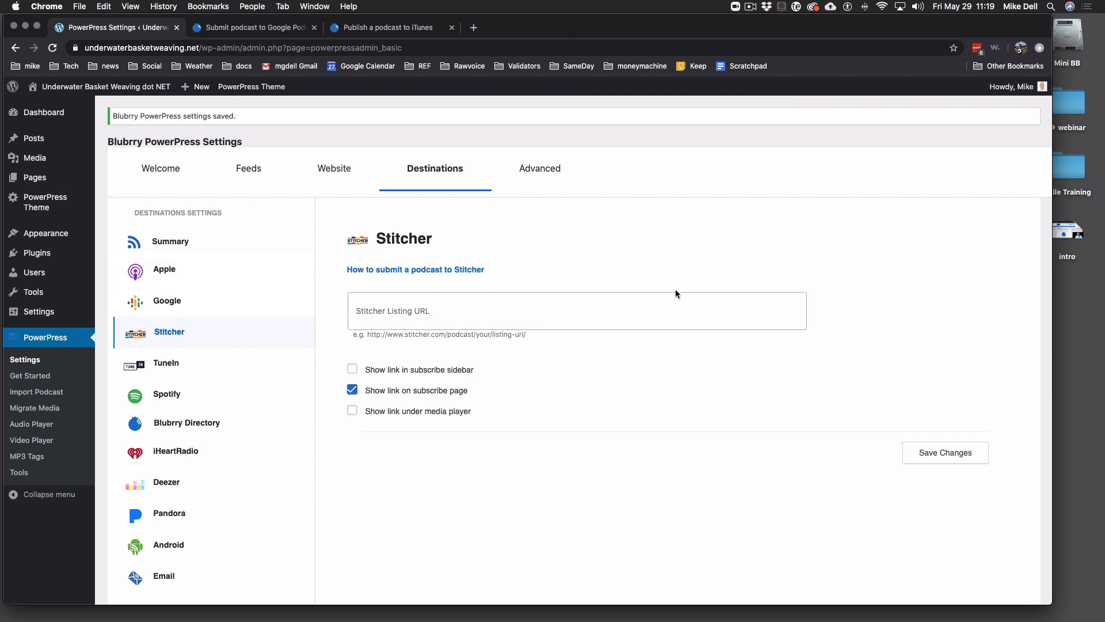